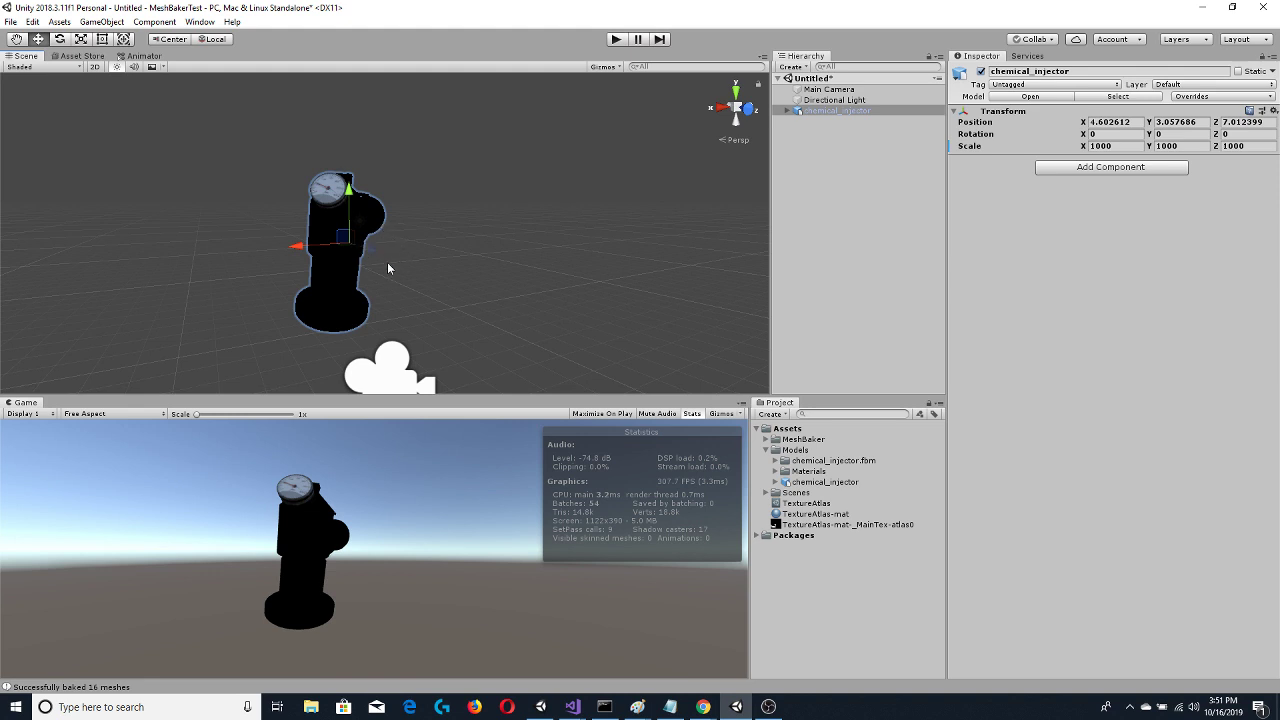
Look at the Mesh Baker Free page in the Asset Store, then return to the scene view
{"action": "left_click", "coordinate": [82, 56]}
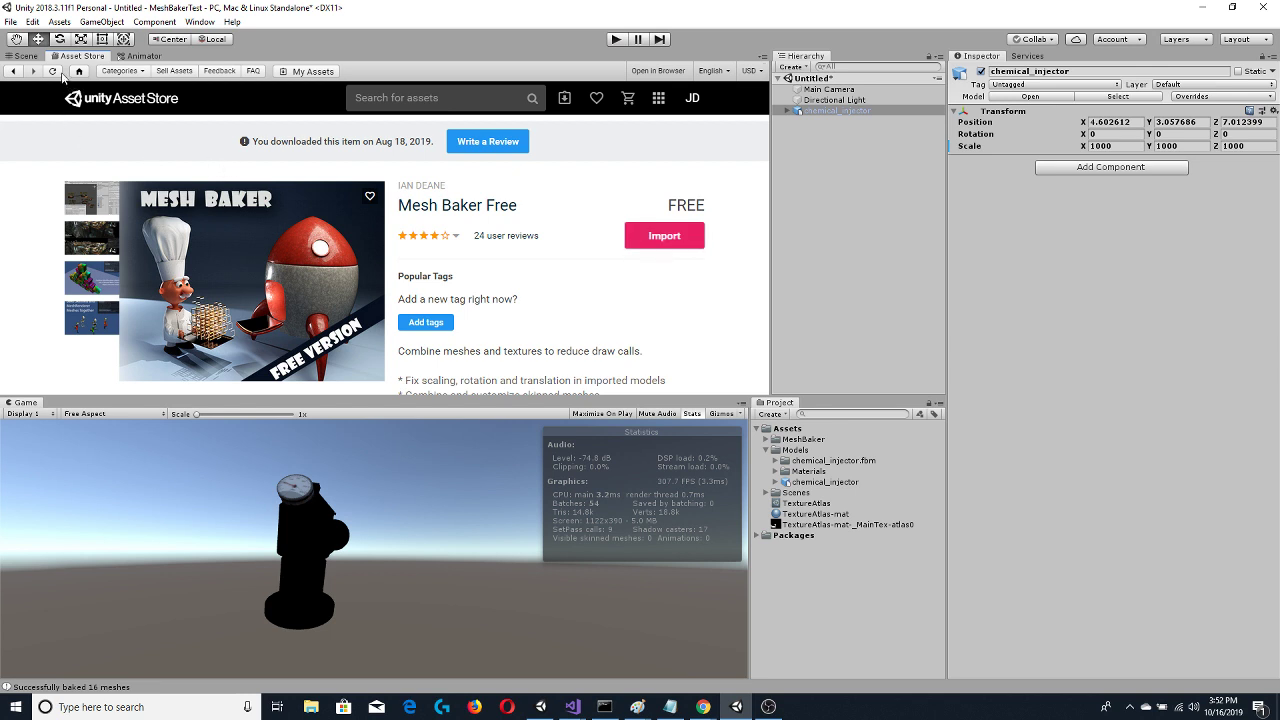
{"action": "left_click", "coordinate": [25, 56]}
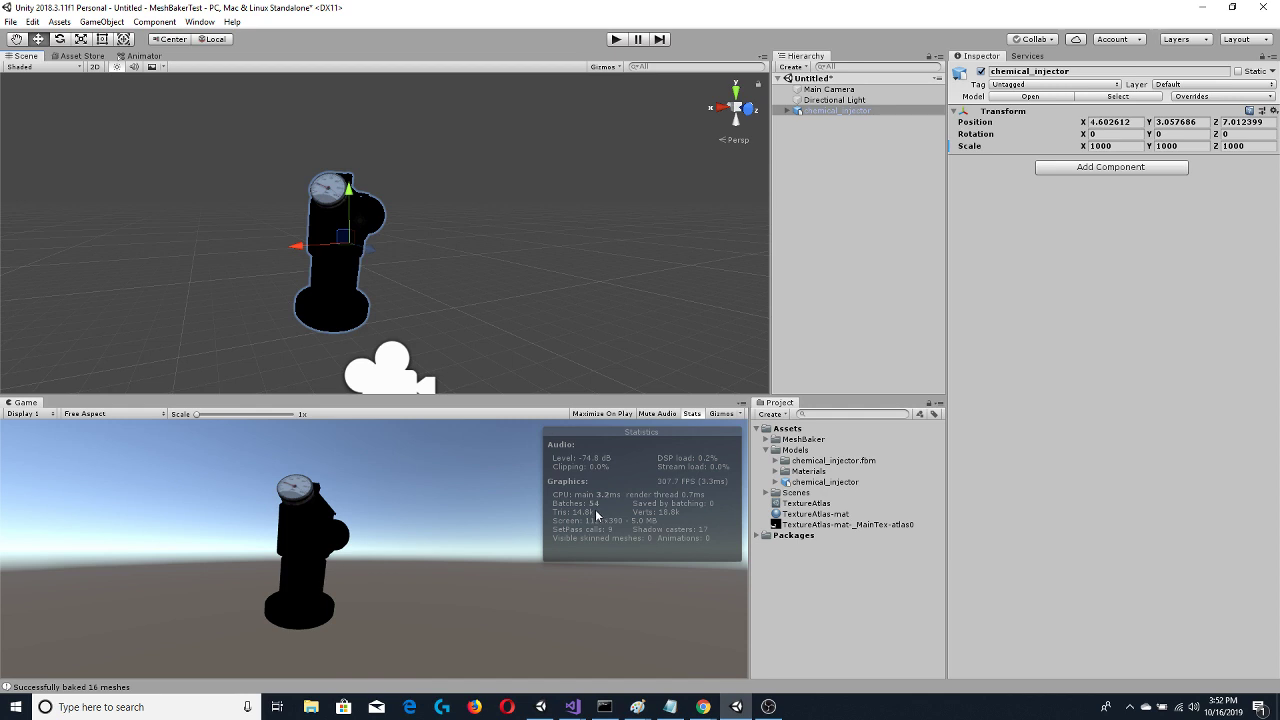
Duplicate chemical_injector twice, moving one copy along X to 0.9 and the other to 8.7
{"action": "right_click", "coordinate": [836, 111]}
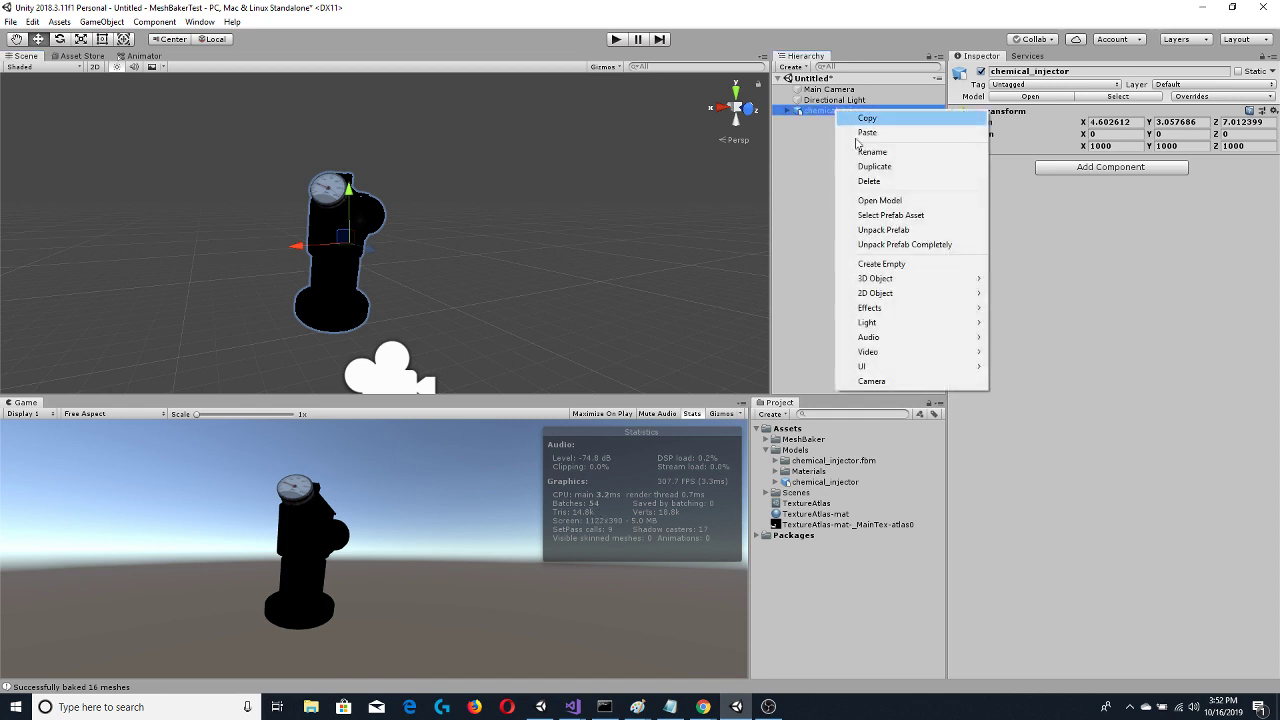
{"action": "left_click", "coordinate": [896, 167]}
{"action": "left_click_drag", "start_coordinate": [330, 247], "coordinate": [400, 244]}
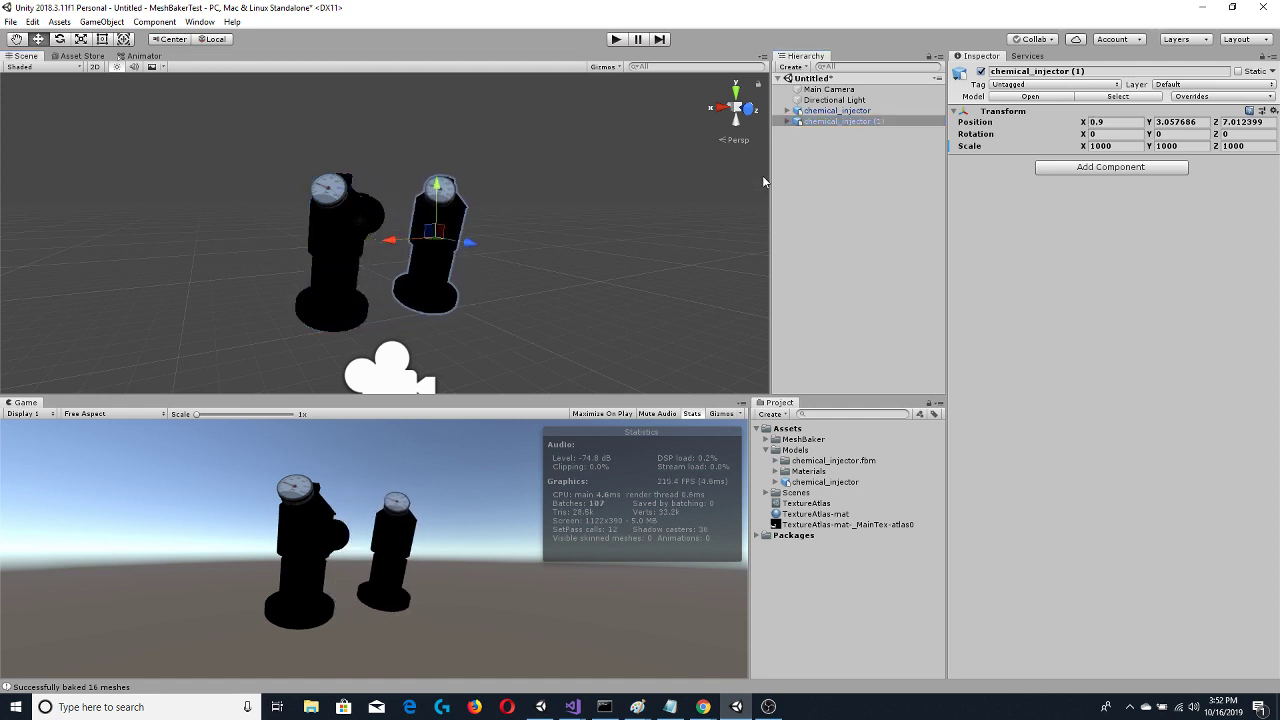
{"action": "right_click", "coordinate": [846, 120]}
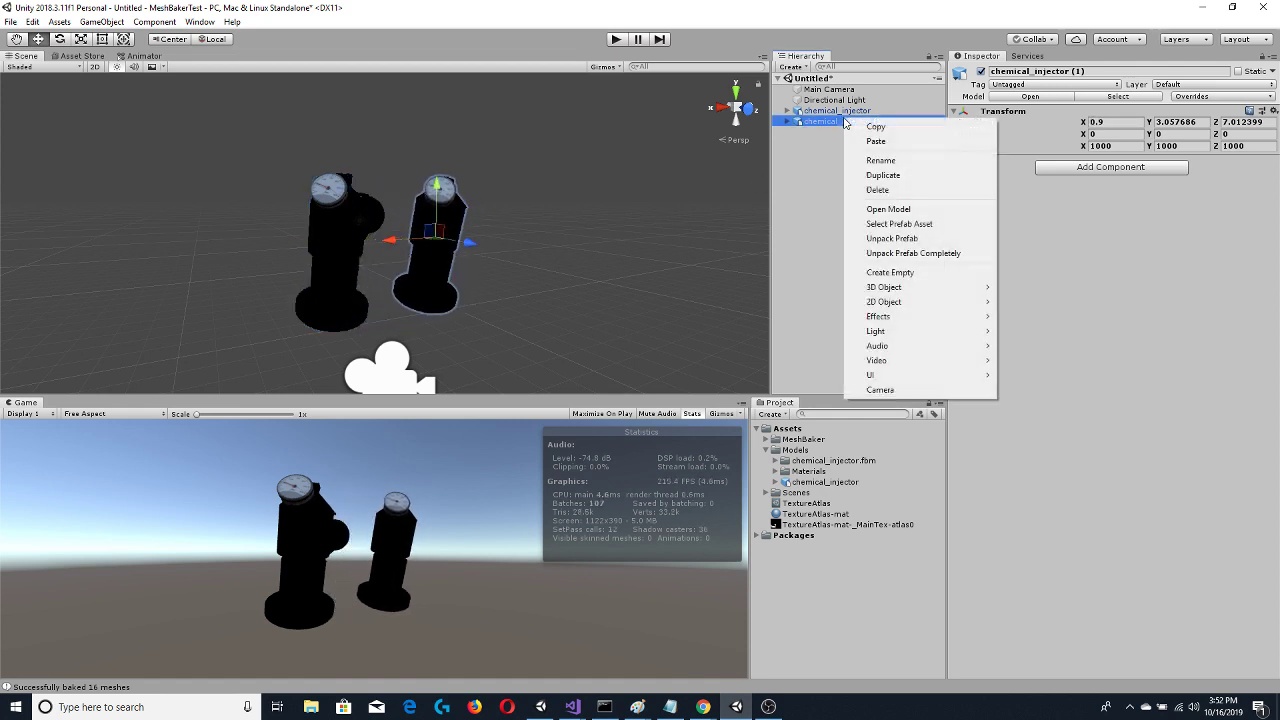
{"action": "left_click", "coordinate": [885, 175]}
{"action": "left_click_drag", "start_coordinate": [392, 242], "coordinate": [250, 261]}
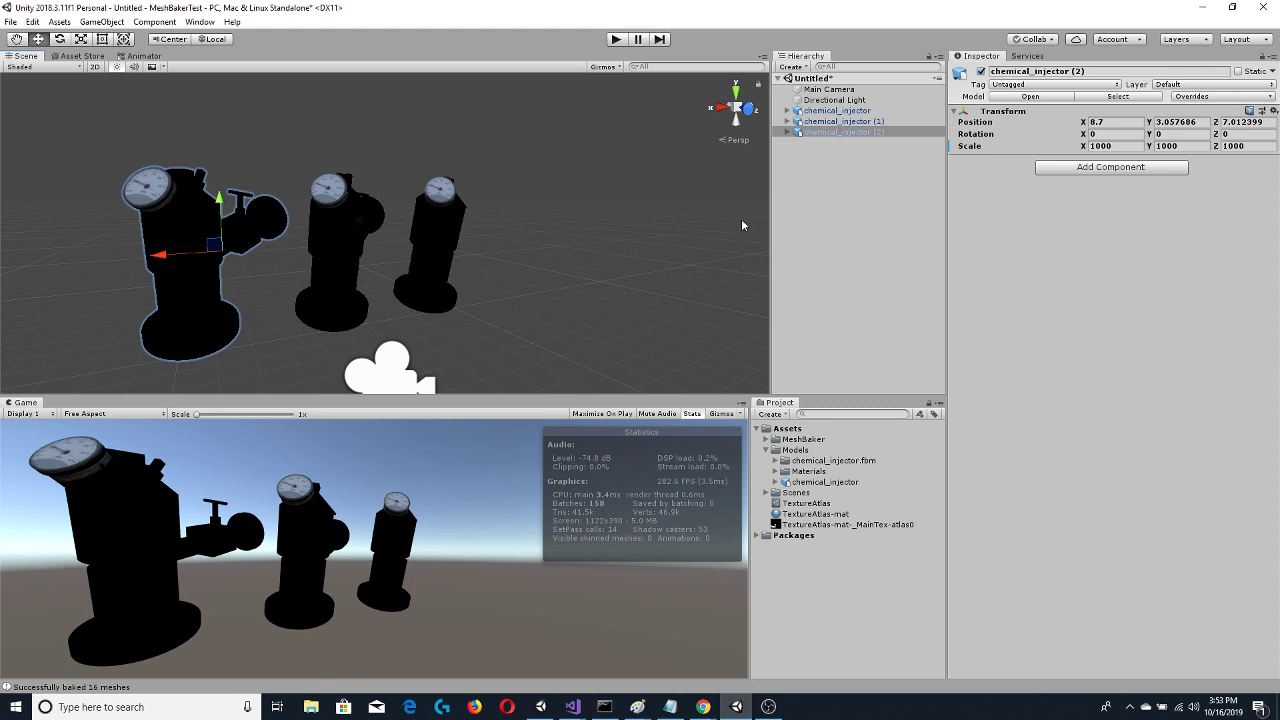
Delete both duplicates, chemical_injector (2) and chemical_injector (1), keeping only the original
{"action": "left_click", "coordinate": [843, 132]}
{"action": "right_click", "coordinate": [843, 132]}
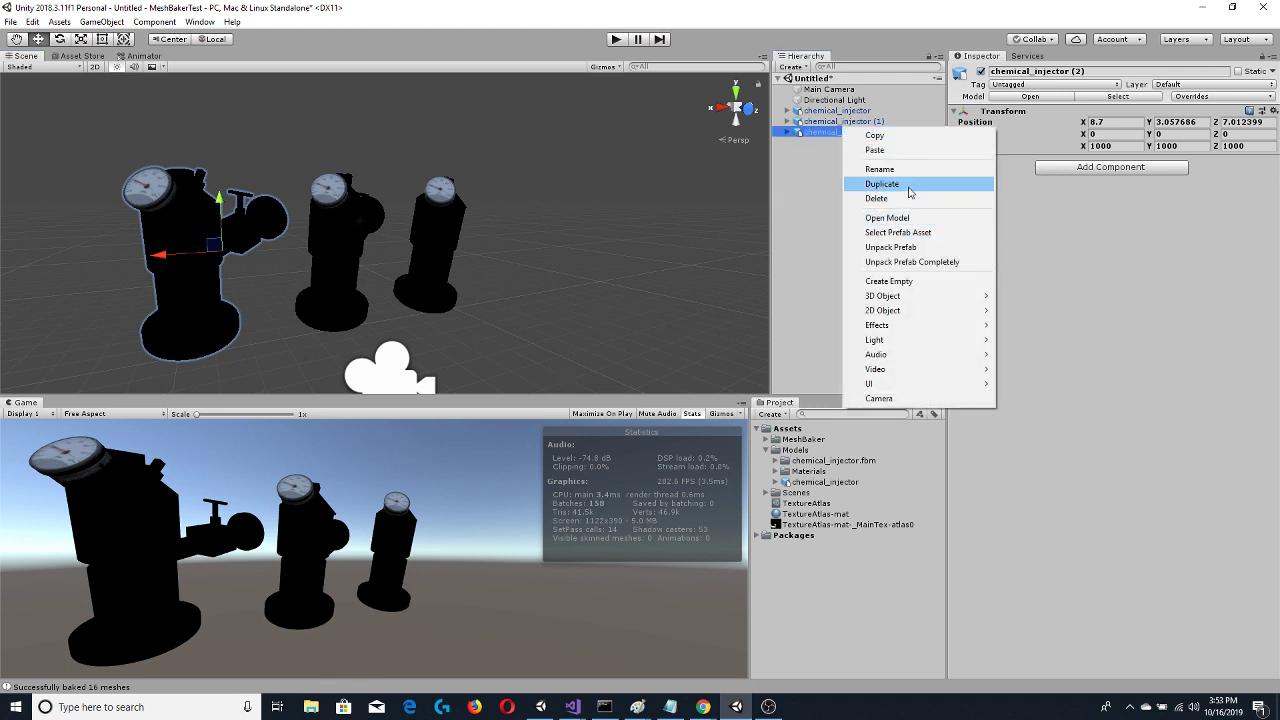
{"action": "left_click", "coordinate": [908, 198]}
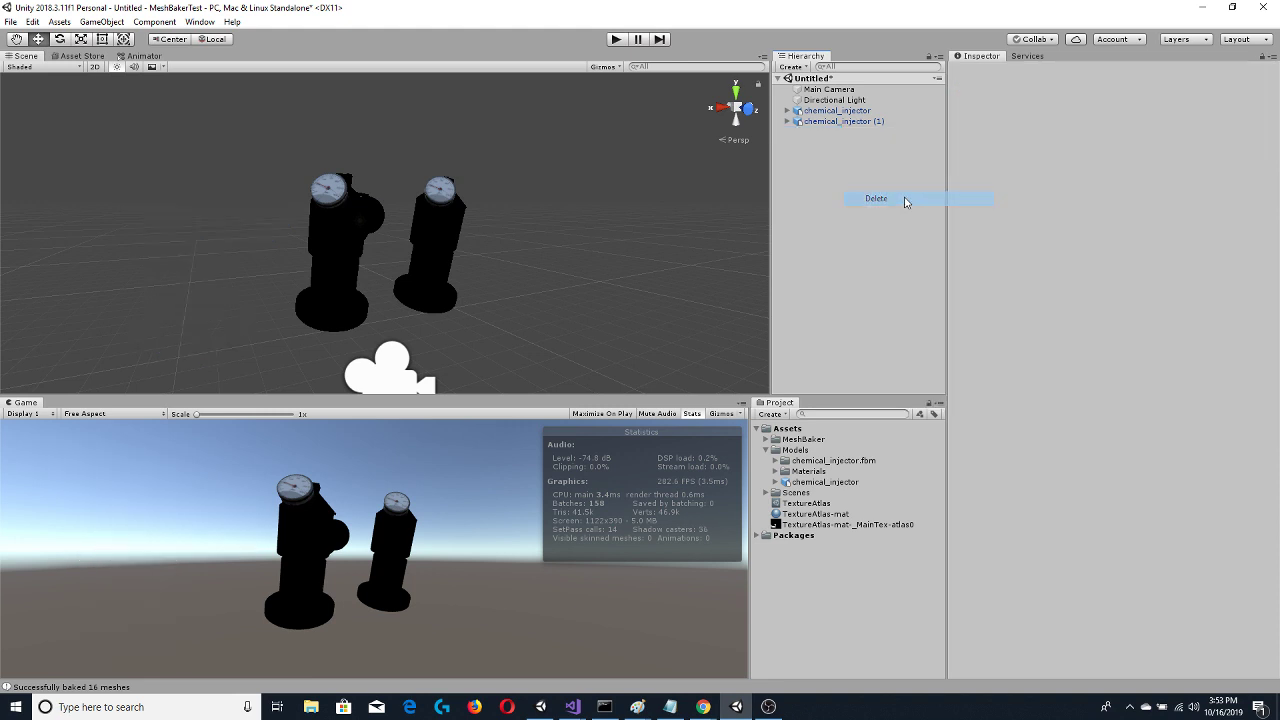
{"action": "left_click", "coordinate": [843, 122]}
{"action": "right_click", "coordinate": [843, 122]}
{"action": "left_click", "coordinate": [878, 194]}
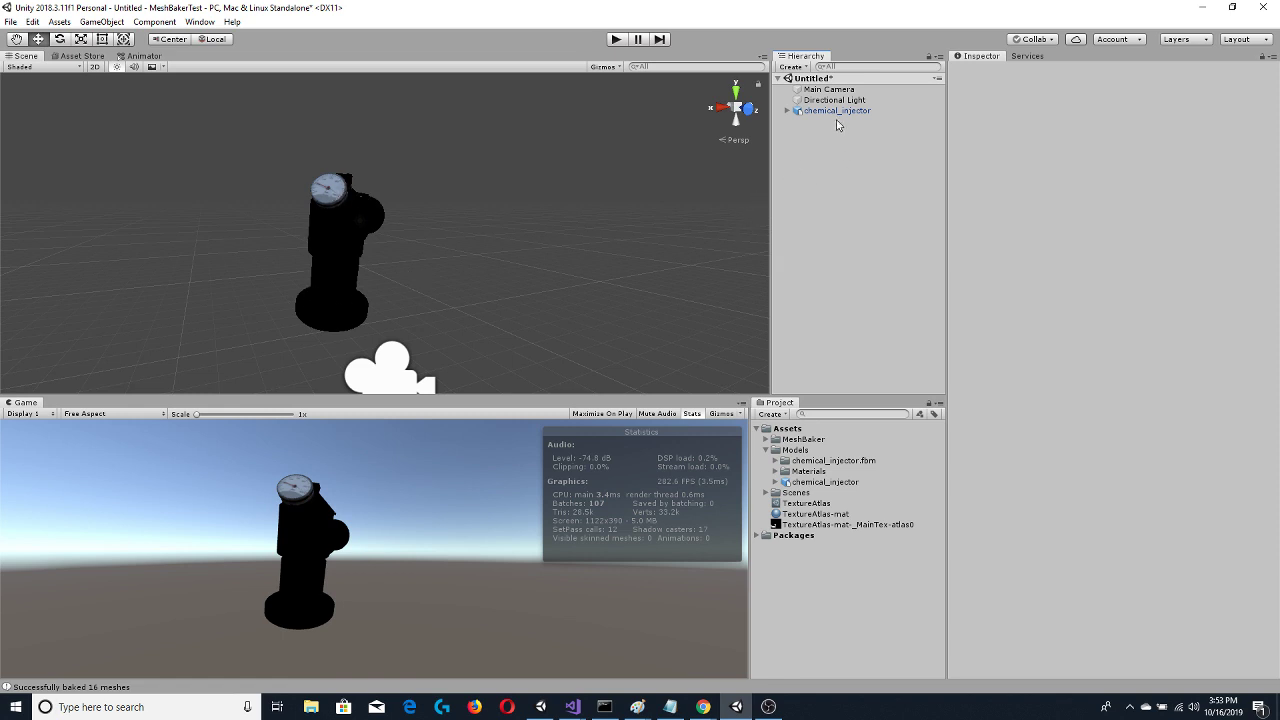
Examine the nested structure of chemical_injector, checking the transforms of node_id58 and node_id4 and the mesh renderer of node_id5
{"action": "left_click", "coordinate": [788, 111]}
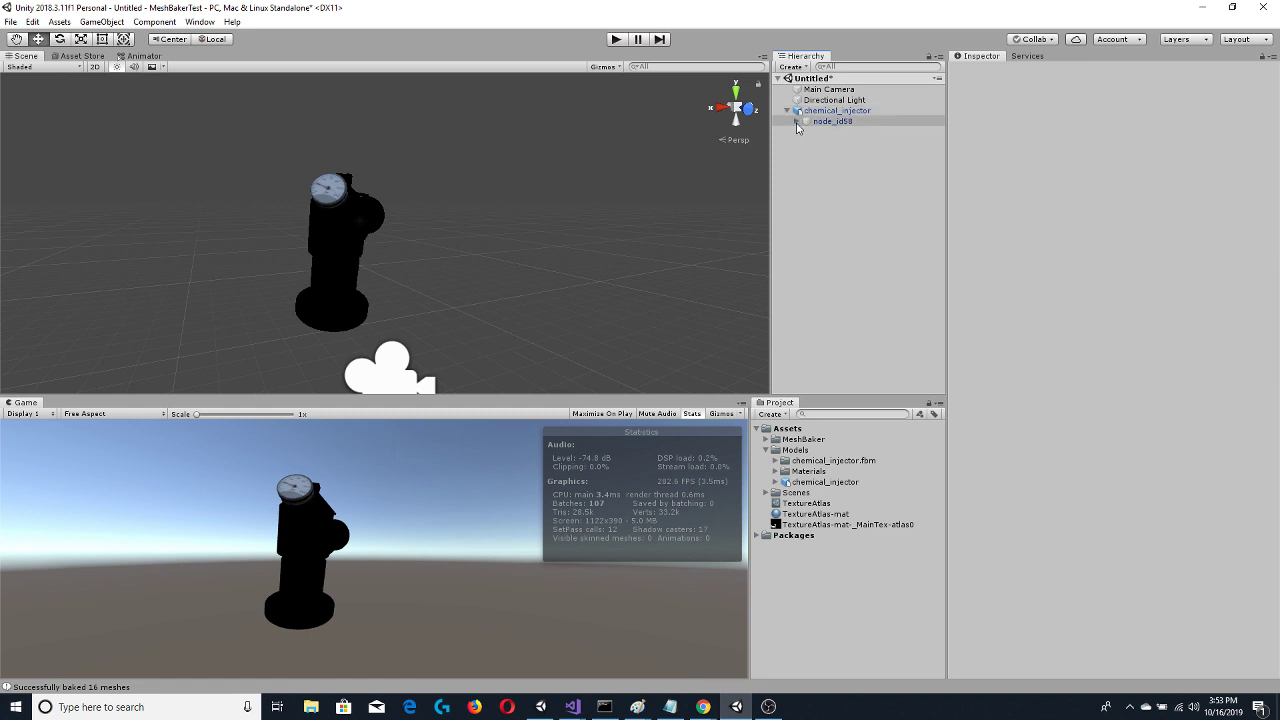
{"action": "left_click", "coordinate": [797, 122]}
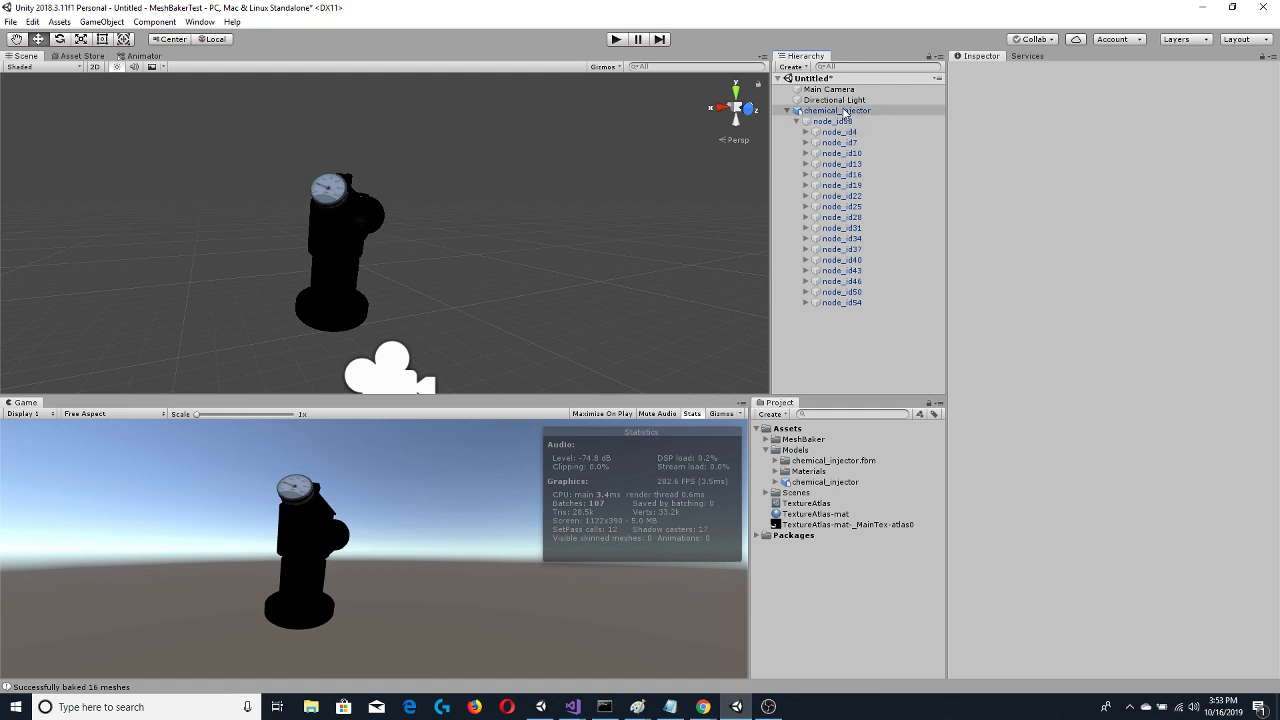
{"action": "left_click", "coordinate": [806, 131]}
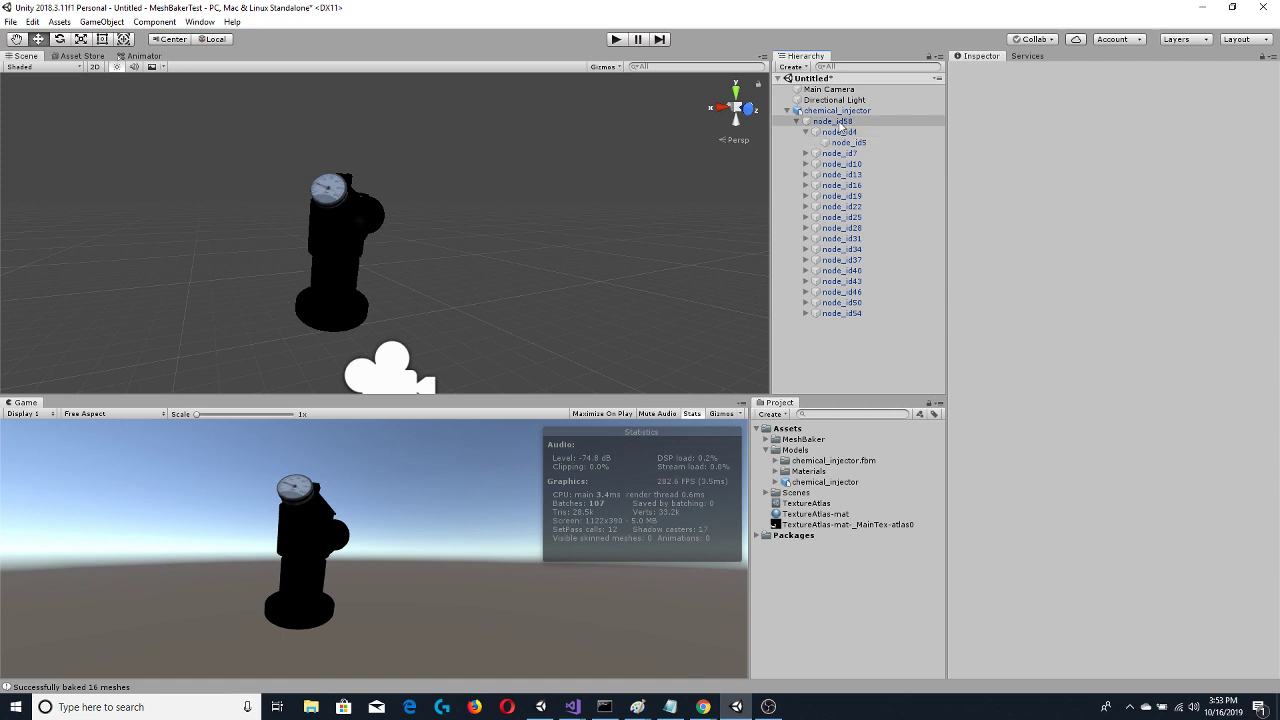
{"action": "left_click", "coordinate": [838, 123]}
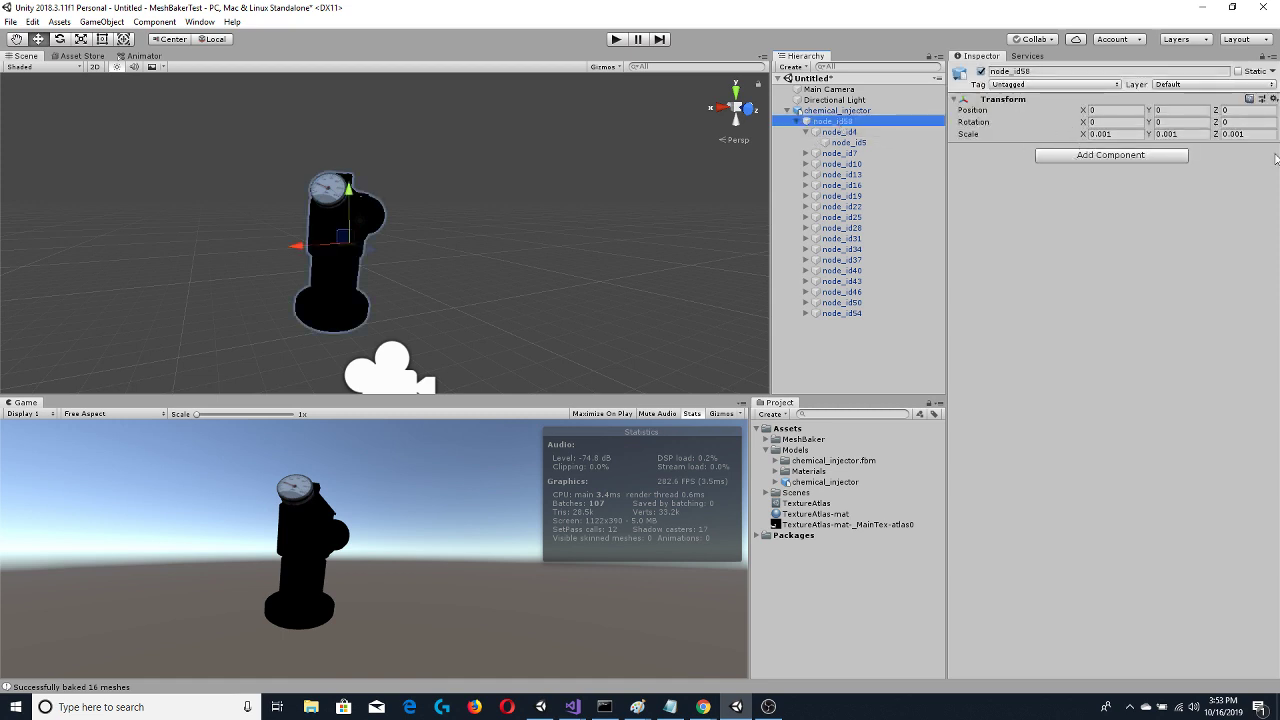
{"action": "left_click", "coordinate": [848, 132]}
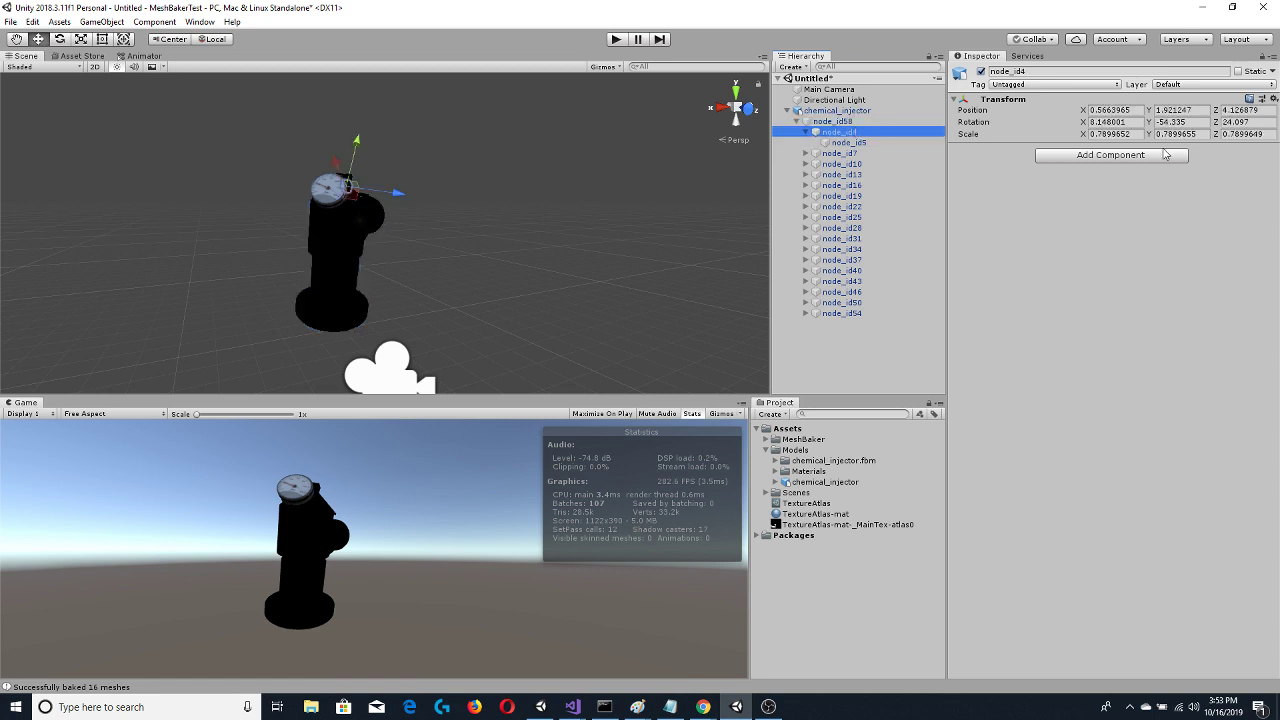
{"action": "left_click", "coordinate": [846, 142]}
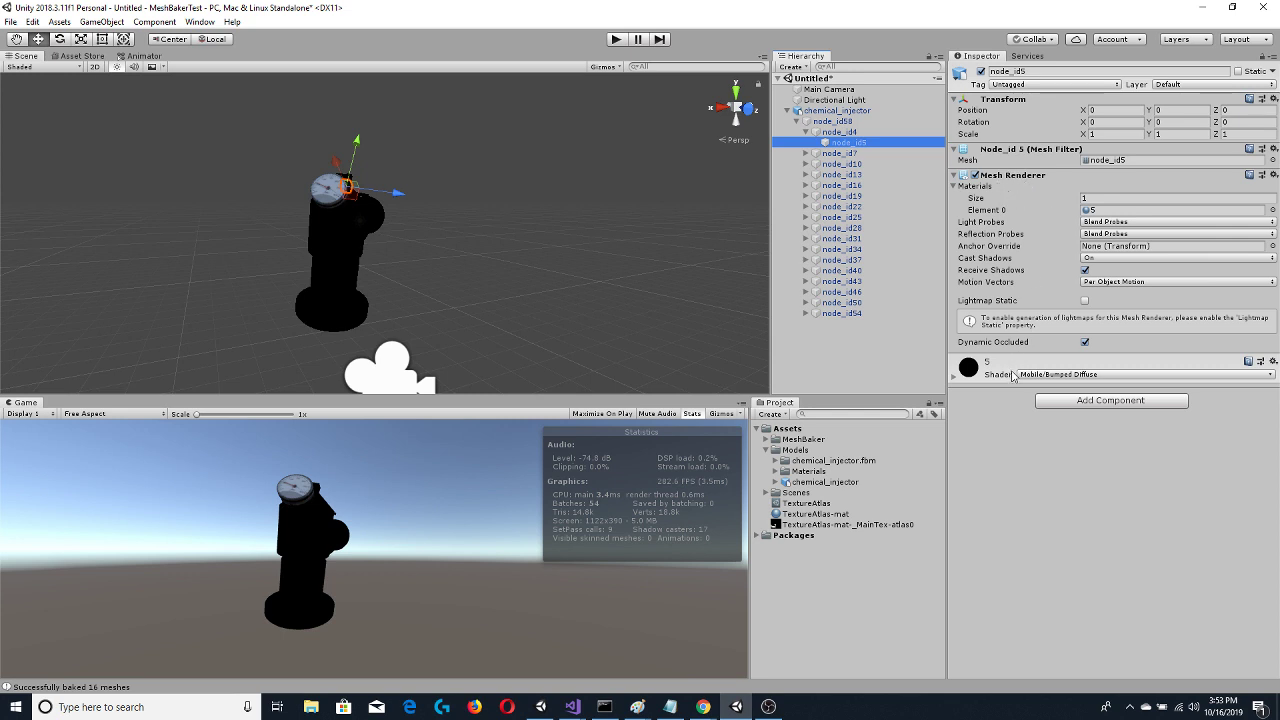
{"action": "left_click", "coordinate": [815, 132]}
{"action": "left_click", "coordinate": [797, 121]}
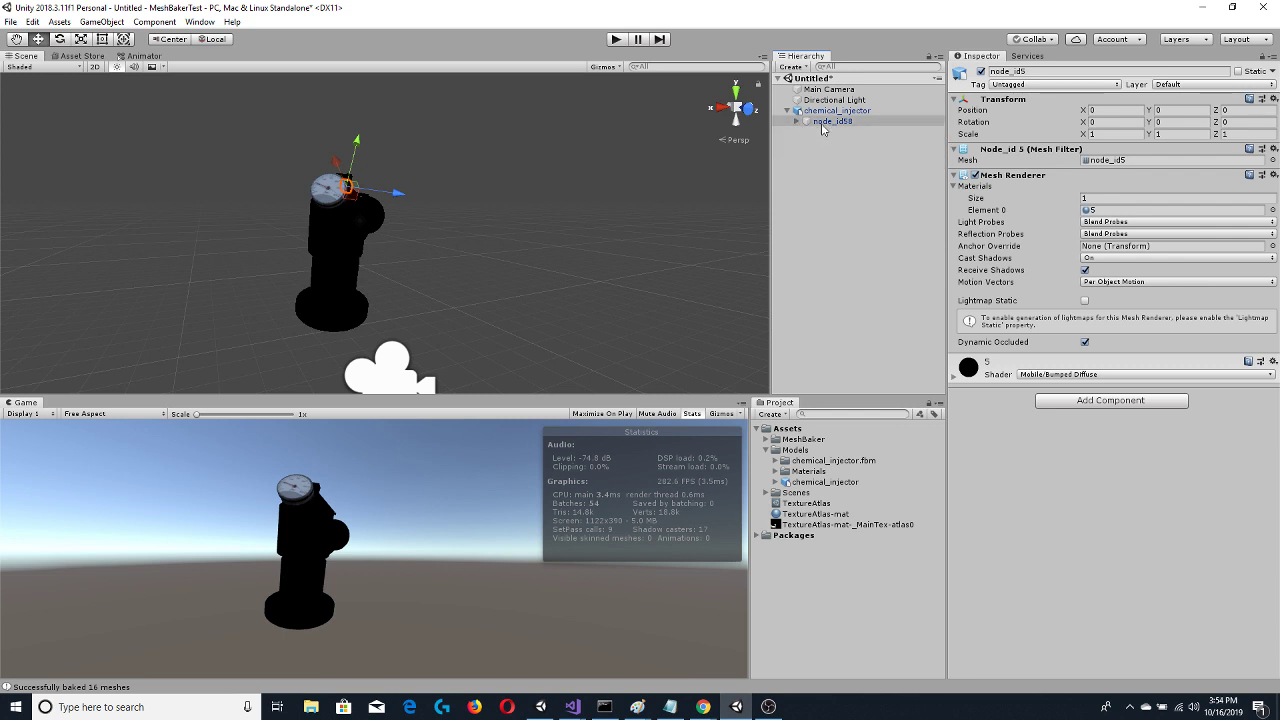
Create an empty child object under chemical_injector and name it Refactor
{"action": "left_click", "coordinate": [826, 111]}
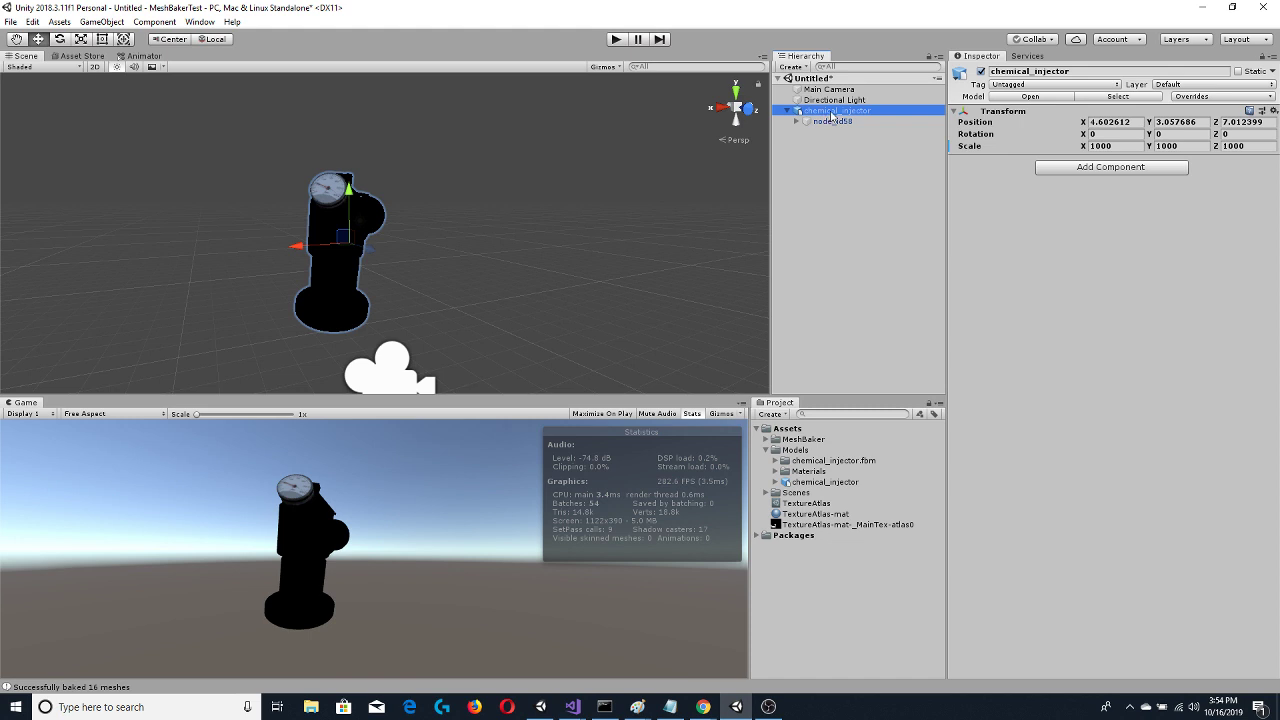
{"action": "right_click", "coordinate": [836, 113]}
{"action": "left_click", "coordinate": [916, 265]}
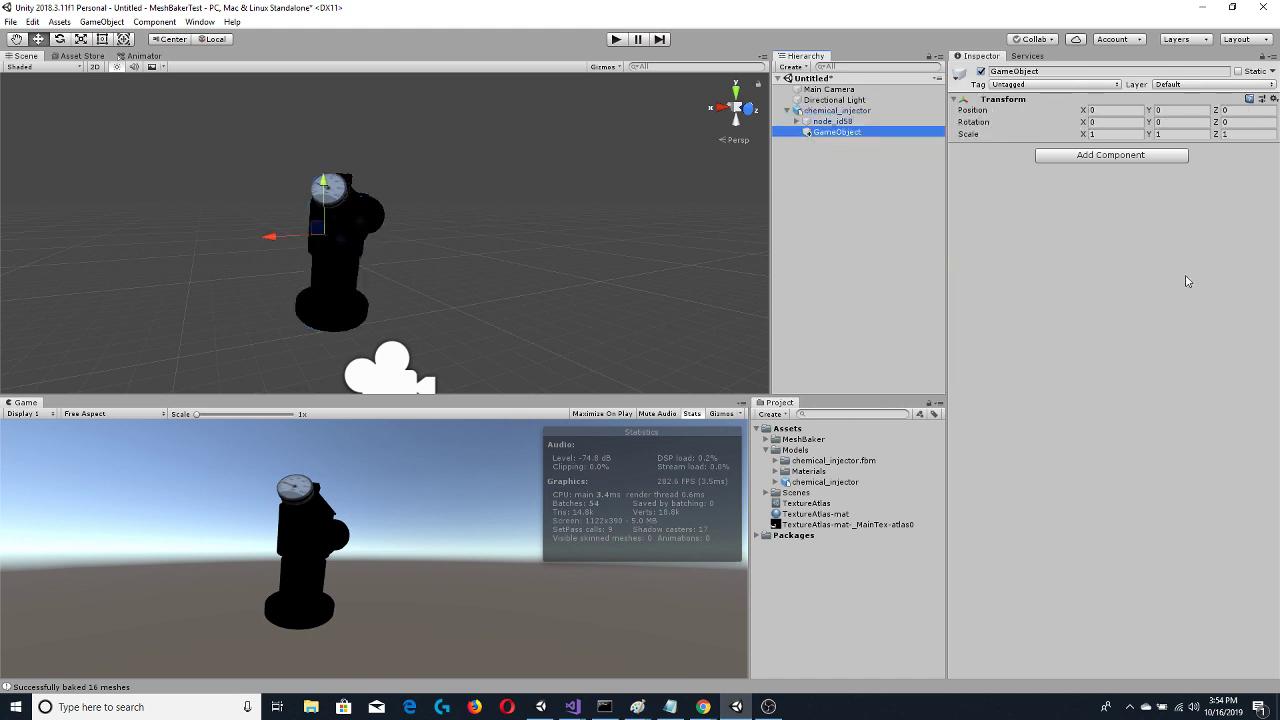
{"action": "right_click", "coordinate": [836, 133]}
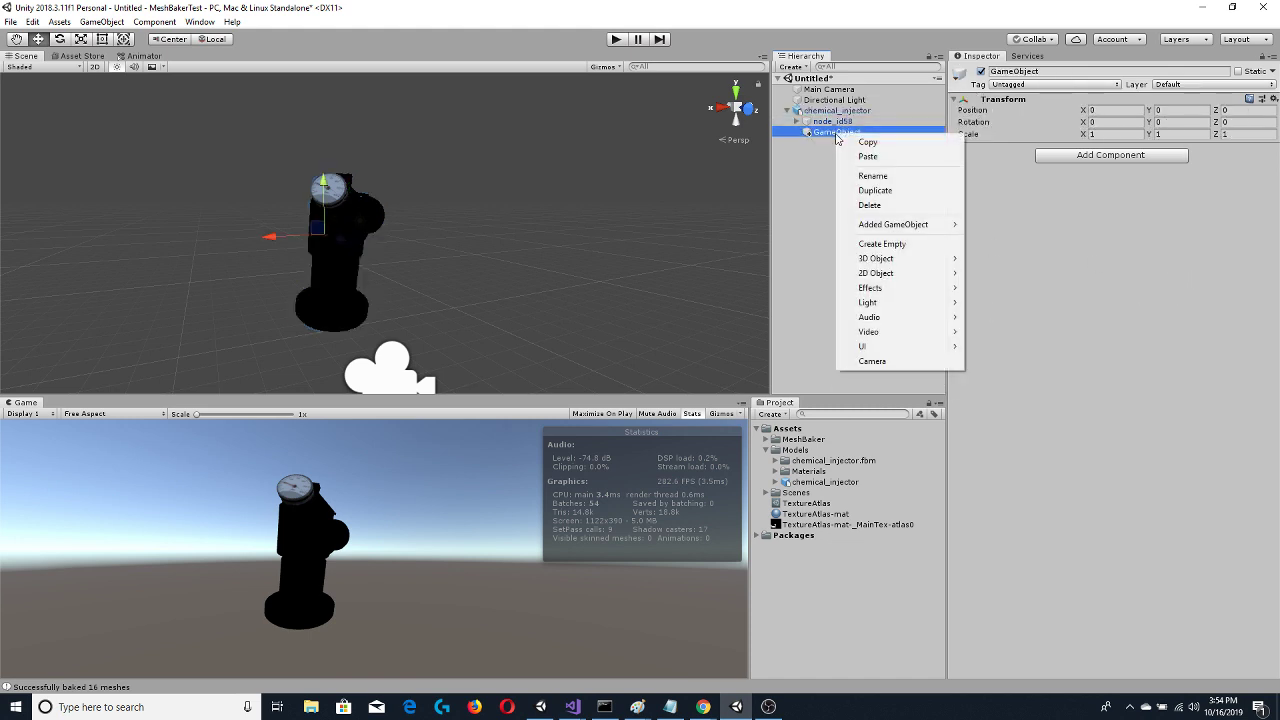
{"action": "left_click", "coordinate": [872, 176]}
{"action": "type", "text": "Refactor"}
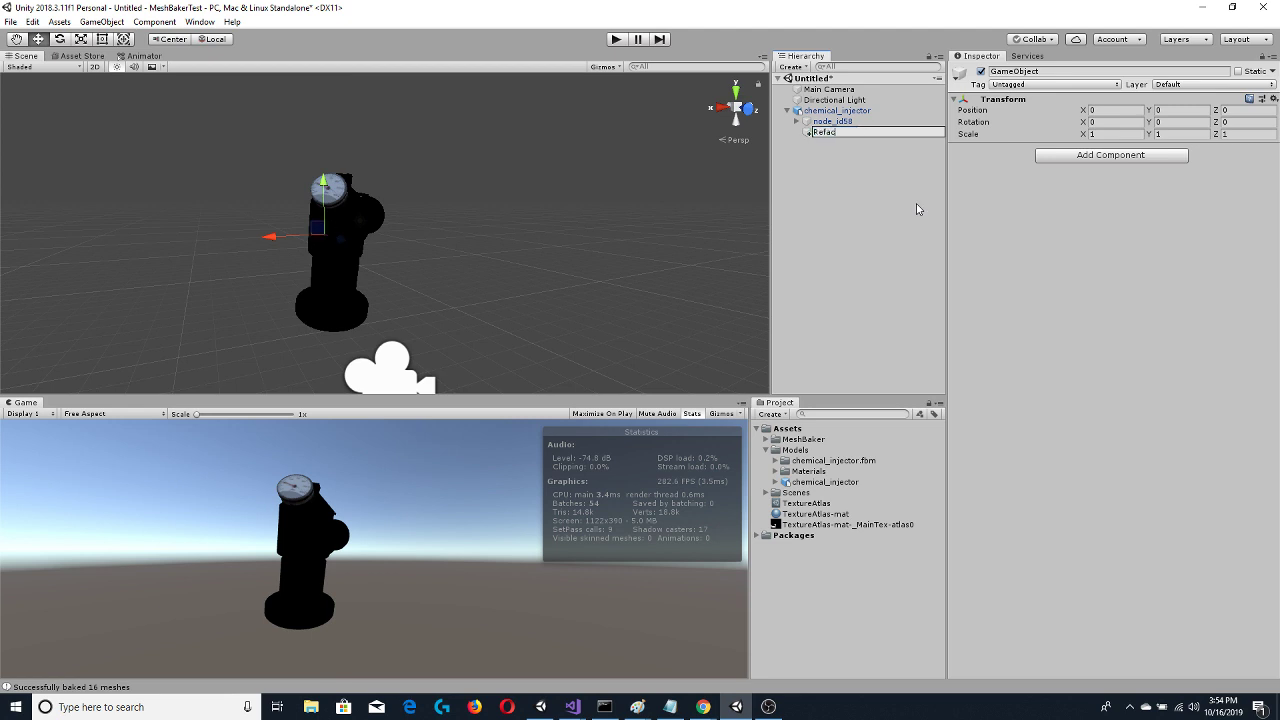
{"action": "key", "text": "Return"}
Unpack the chemical_injector prefab completely and reparent node_id5 from node_id4 to Refactor
{"action": "right_click", "coordinate": [848, 111]}
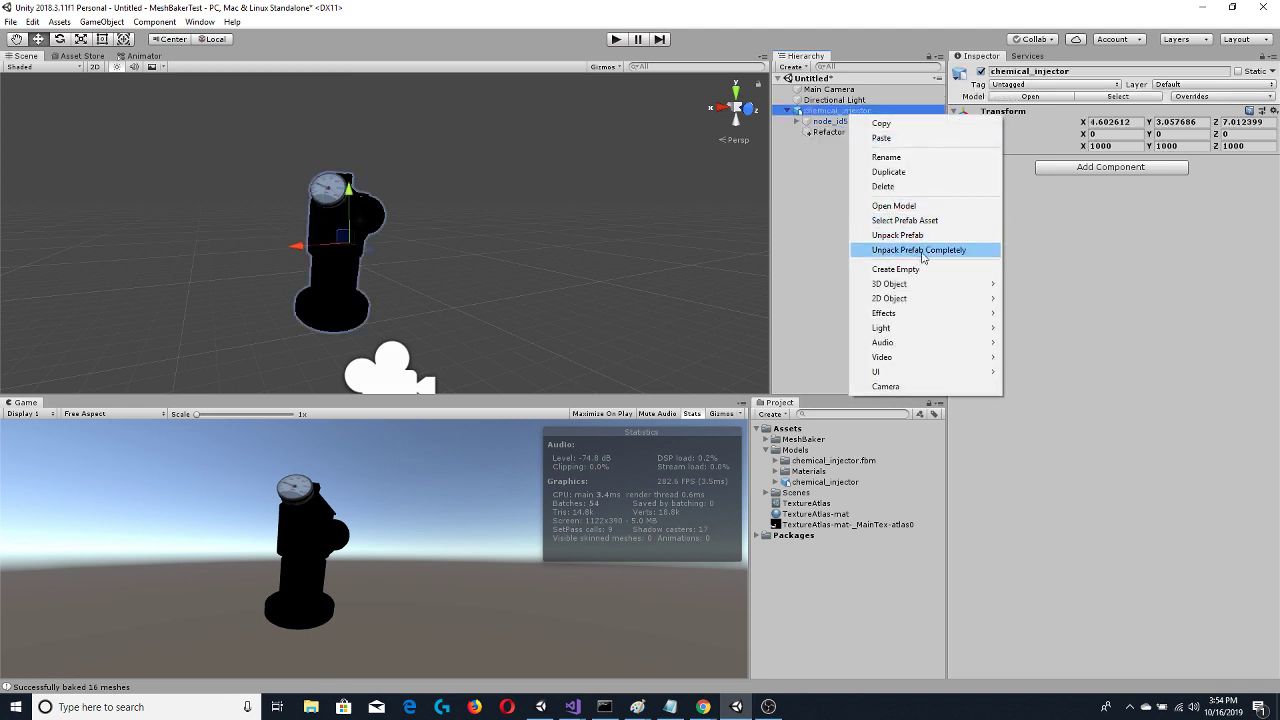
{"action": "left_click", "coordinate": [920, 250]}
{"action": "left_click", "coordinate": [797, 121]}
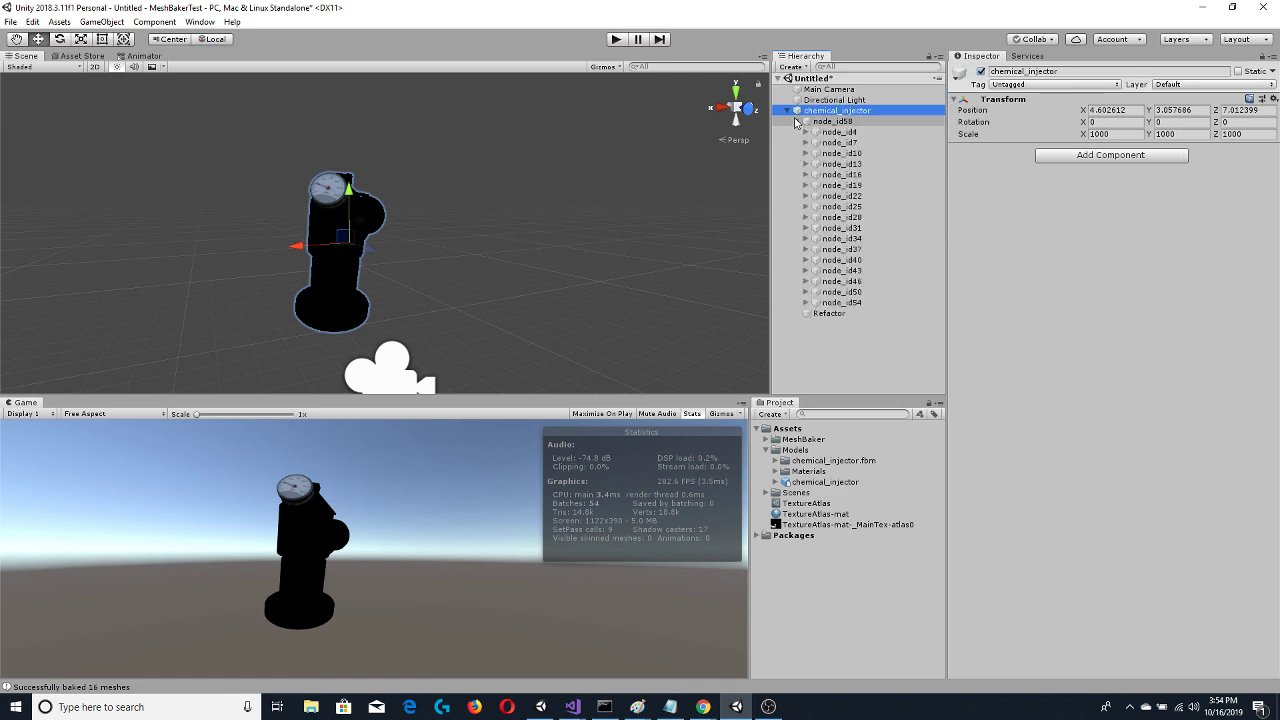
{"action": "left_click", "coordinate": [805, 132]}
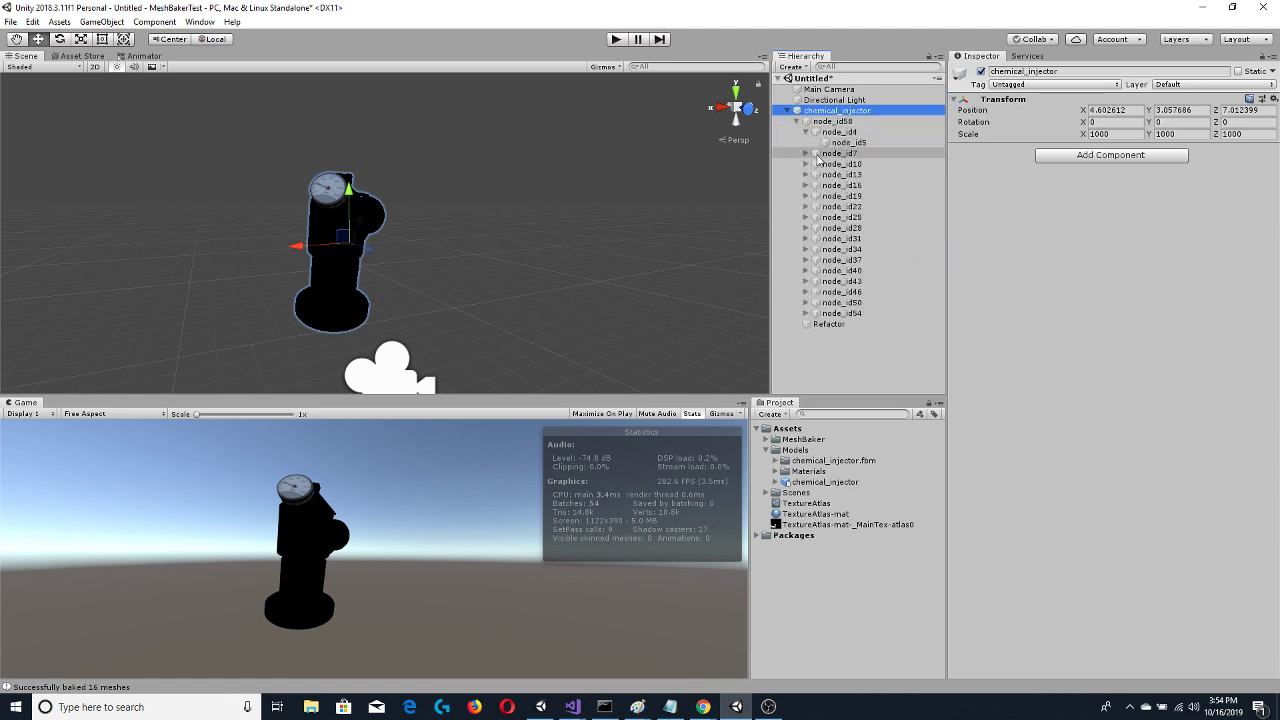
{"action": "left_click_drag", "start_coordinate": [845, 142], "coordinate": [840, 334]}
Reparent node_id8, node_id11 and node_id14 from their wrapper nodes to the Refactor object
{"action": "left_click", "coordinate": [805, 142]}
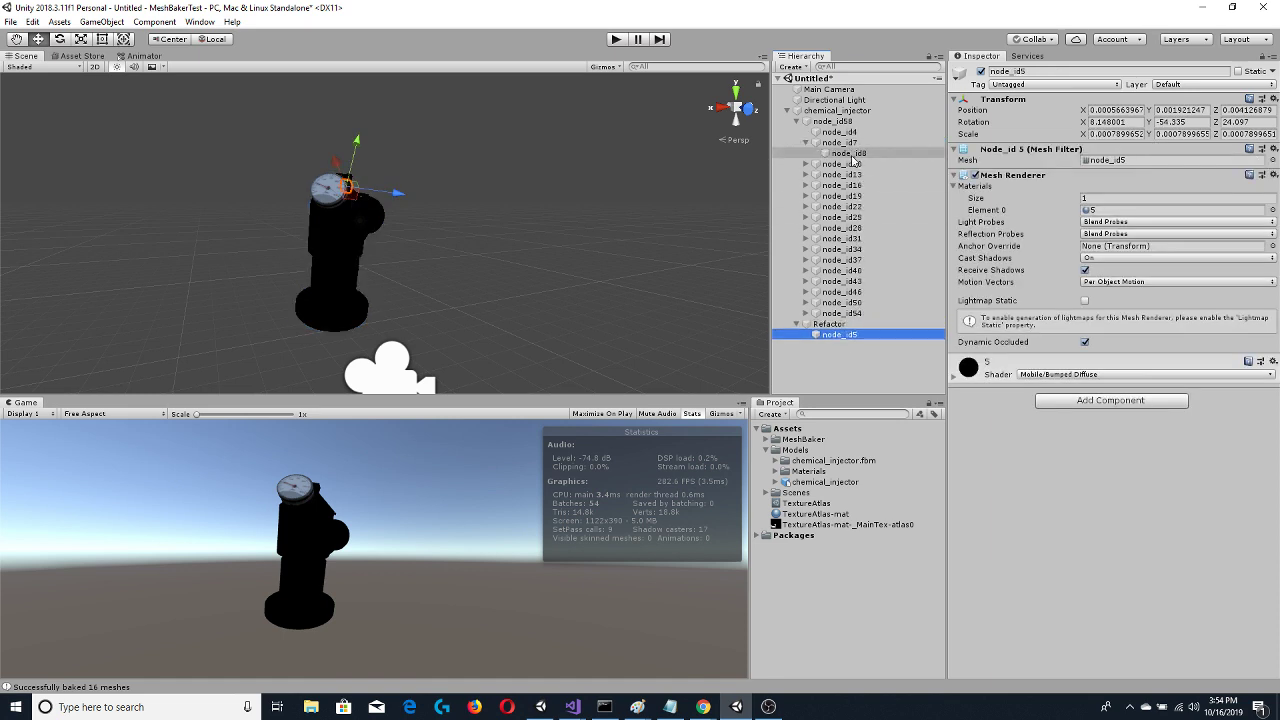
{"action": "left_click_drag", "start_coordinate": [850, 157], "coordinate": [833, 326]}
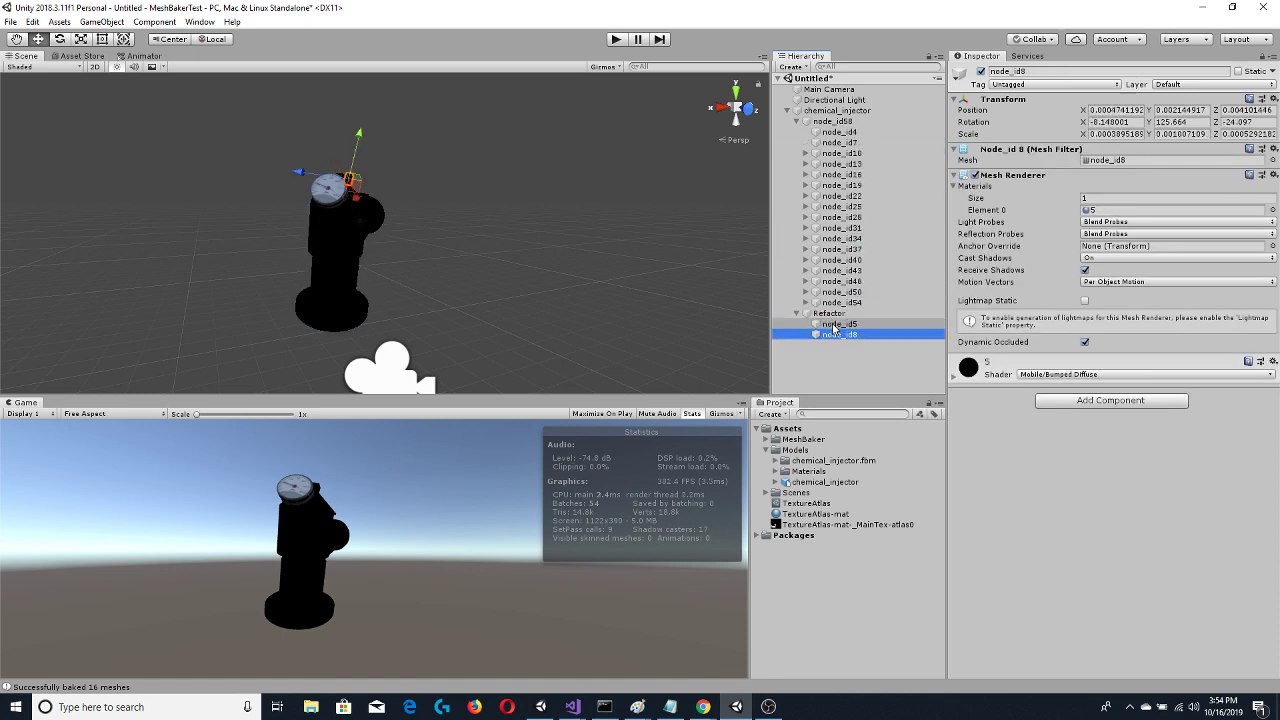
{"action": "left_click", "coordinate": [806, 153]}
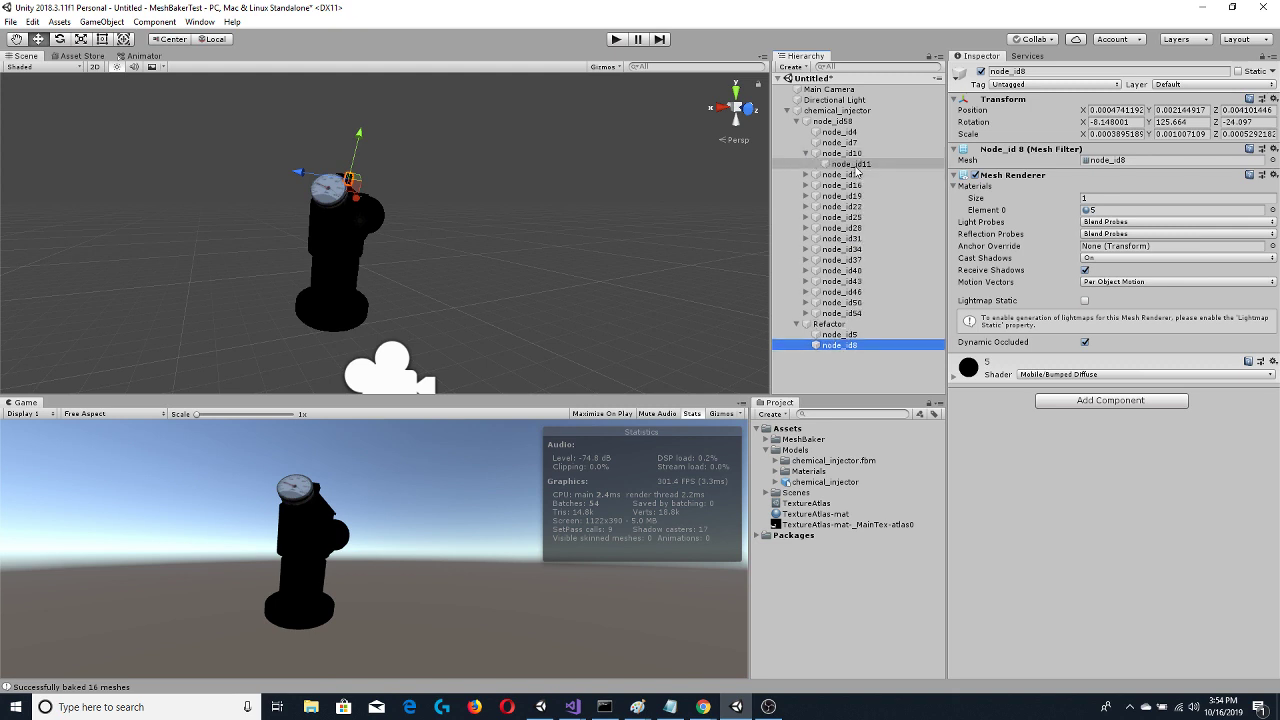
{"action": "left_click_drag", "start_coordinate": [848, 164], "coordinate": [842, 340]}
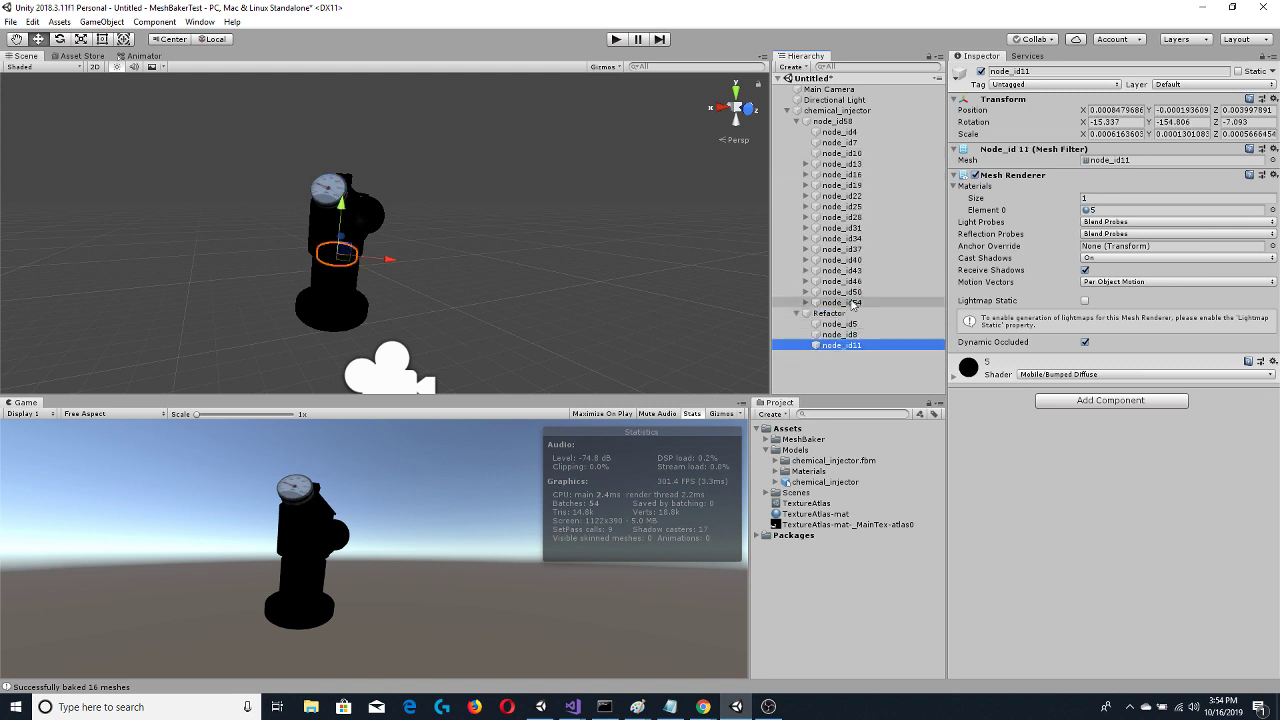
{"action": "left_click", "coordinate": [806, 164]}
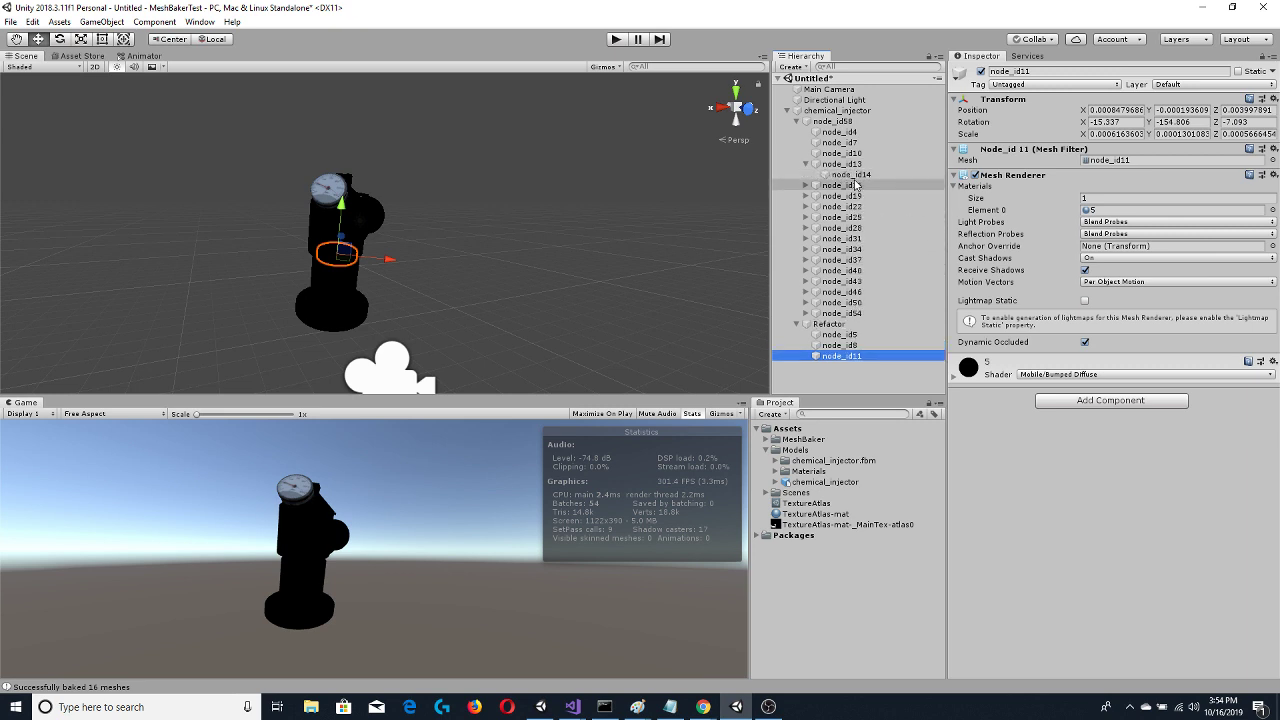
{"action": "left_click", "coordinate": [852, 175]}
{"action": "left_click_drag", "start_coordinate": [860, 178], "coordinate": [838, 314]}
{"action": "left_click", "coordinate": [838, 323]}
Reparent node_id17 and node_id20 from node_id16 and node_id19 to the Refactor object
{"action": "left_click", "coordinate": [806, 175]}
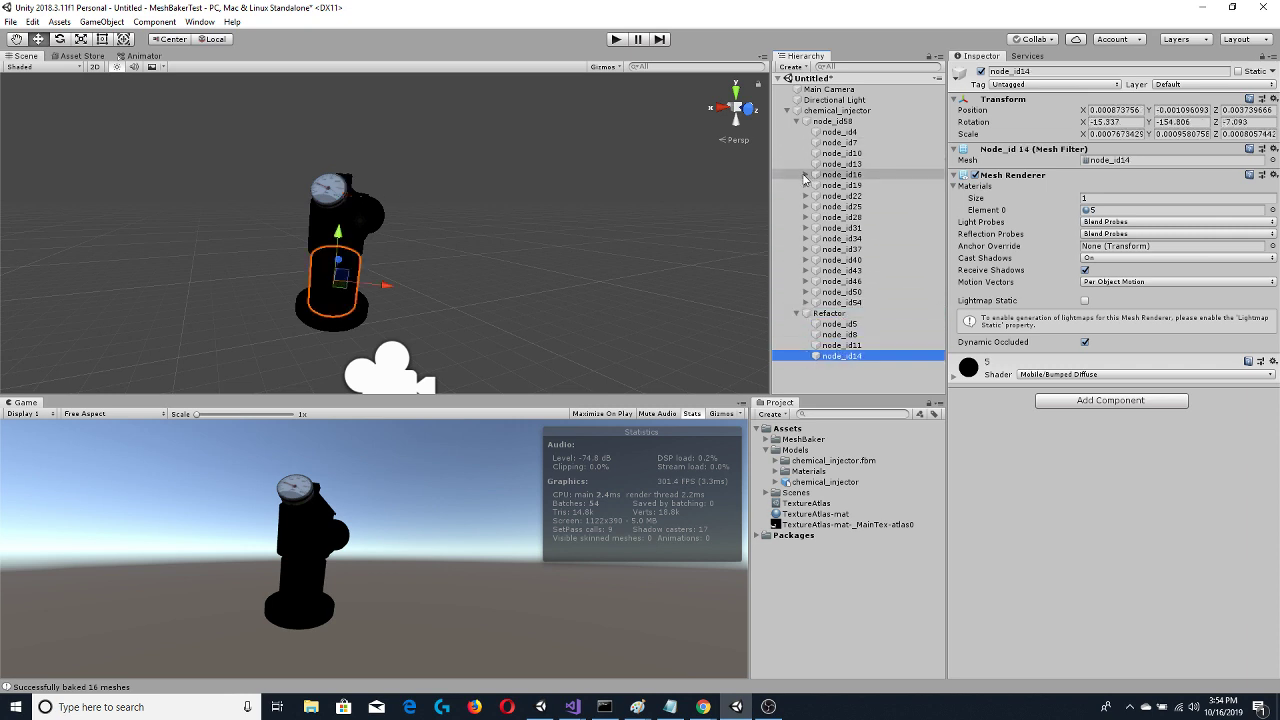
{"action": "left_click_drag", "start_coordinate": [845, 188], "coordinate": [830, 328]}
{"action": "left_click", "coordinate": [805, 185]}
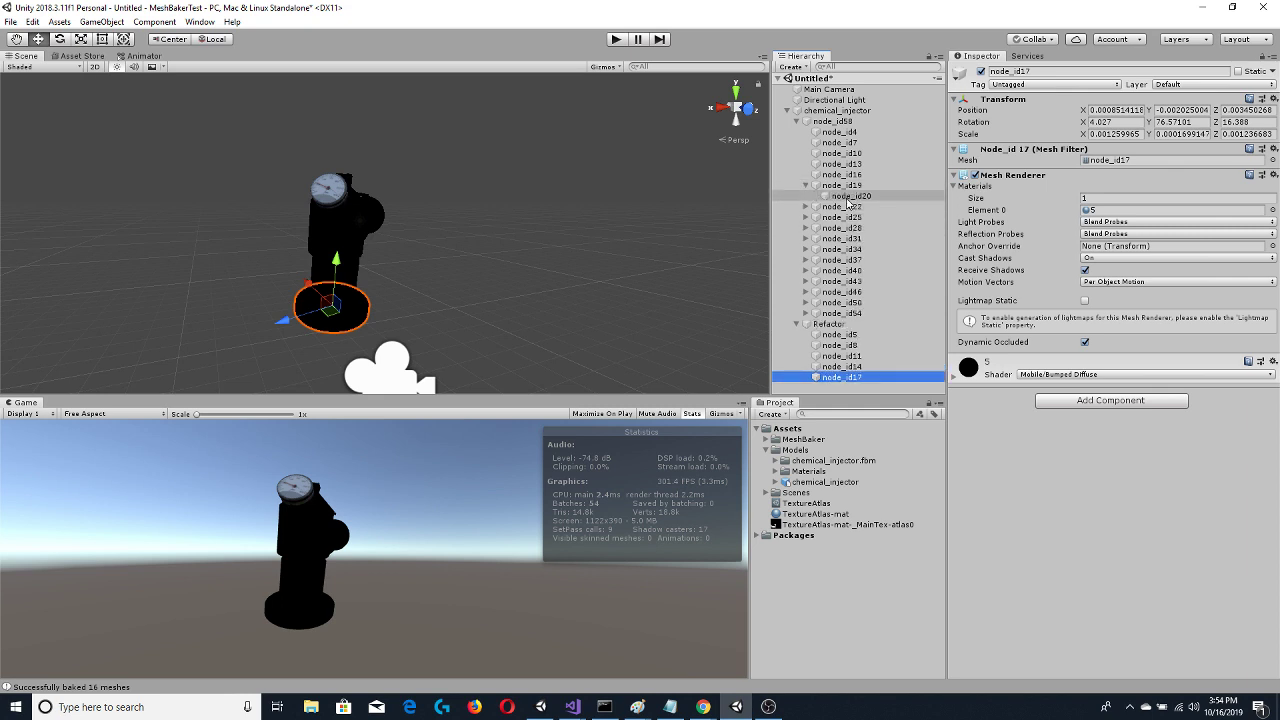
{"action": "left_click_drag", "start_coordinate": [845, 197], "coordinate": [838, 326]}
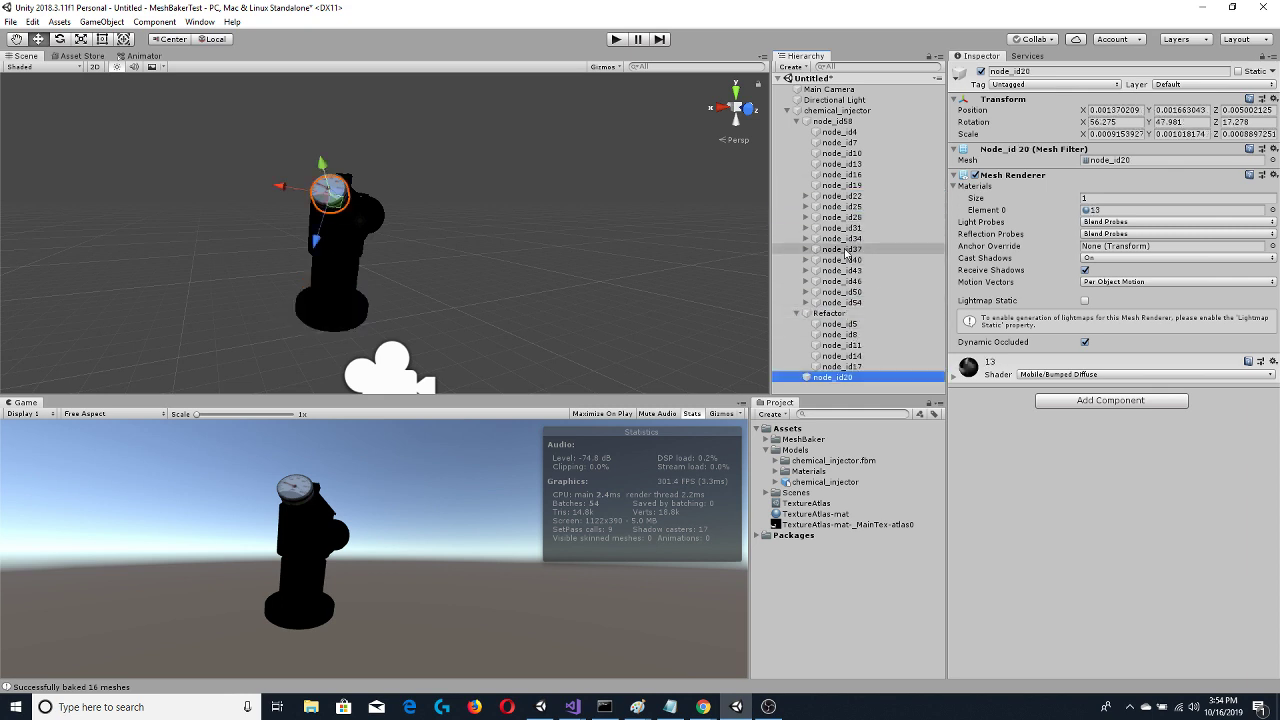
{"action": "left_click_drag", "start_coordinate": [833, 376], "coordinate": [838, 314]}
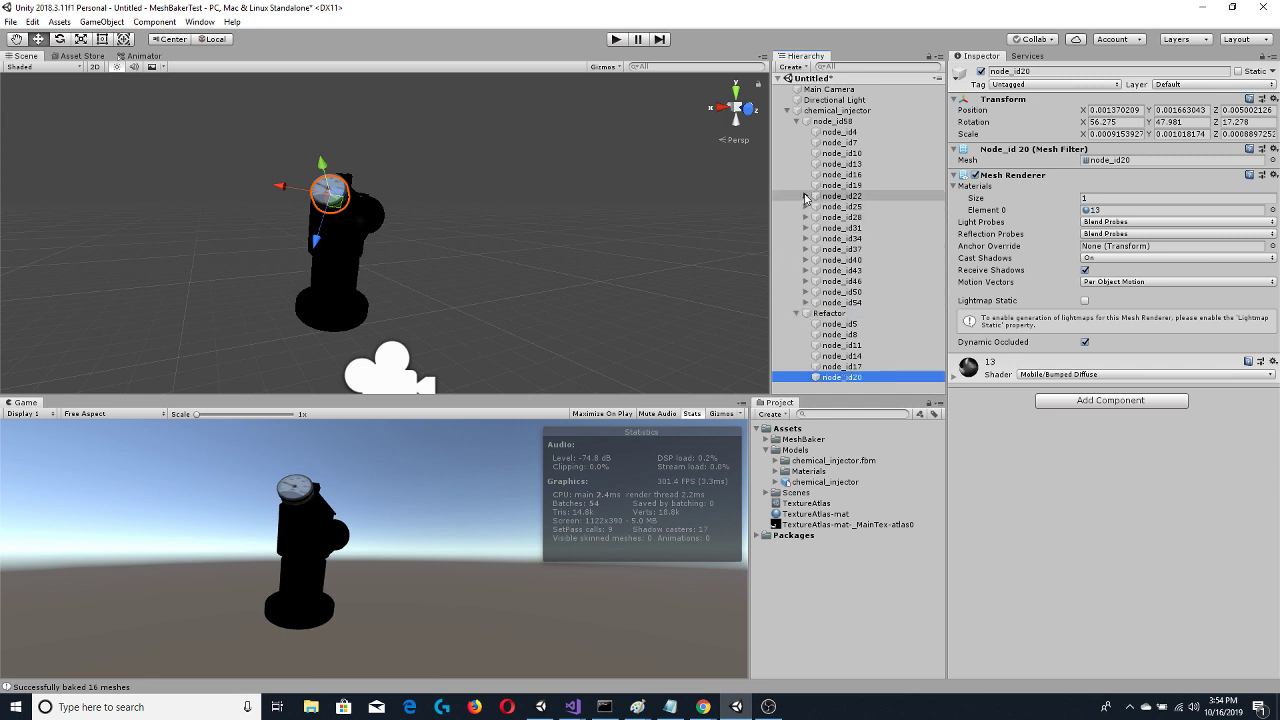
Reparent node_id23 and node_id26 from node_id22 and node_id25 to the Refactor object
{"action": "left_click", "coordinate": [806, 196]}
{"action": "left_click_drag", "start_coordinate": [840, 206], "coordinate": [834, 318]}
{"action": "left_click", "coordinate": [832, 327]}
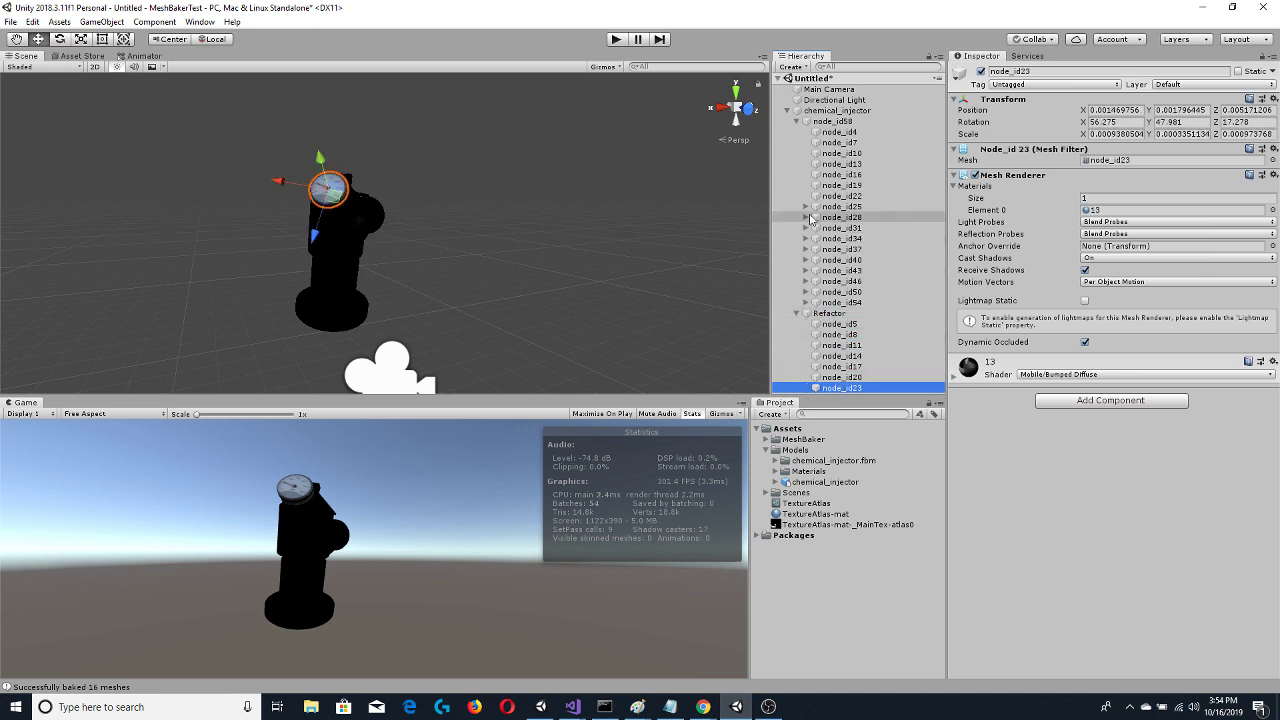
{"action": "left_click", "coordinate": [806, 206]}
{"action": "left_click_drag", "start_coordinate": [848, 217], "coordinate": [827, 337]}
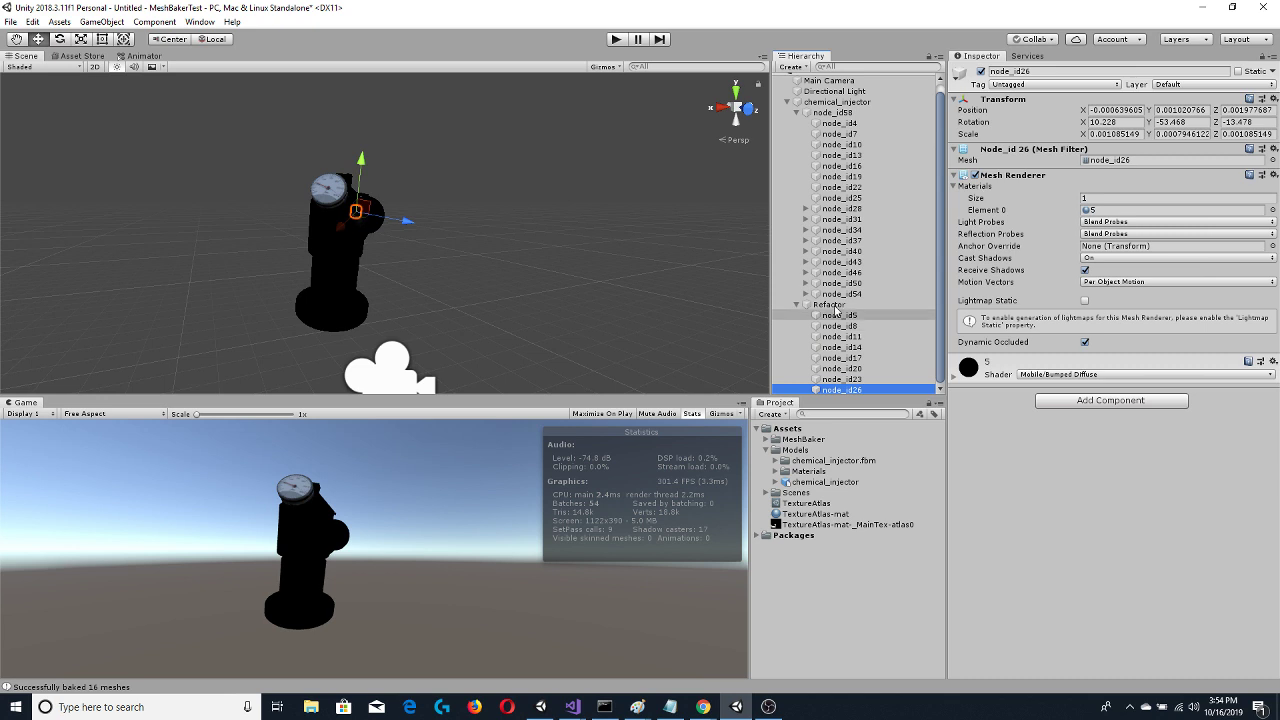
Reparent node_id29, node_id32 and node_id35 from node_id28, node_id31 and node_id34 to the Refactor object
{"action": "left_click", "coordinate": [805, 208]}
{"action": "left_click_drag", "start_coordinate": [840, 219], "coordinate": [828, 316]}
{"action": "left_click", "coordinate": [805, 219]}
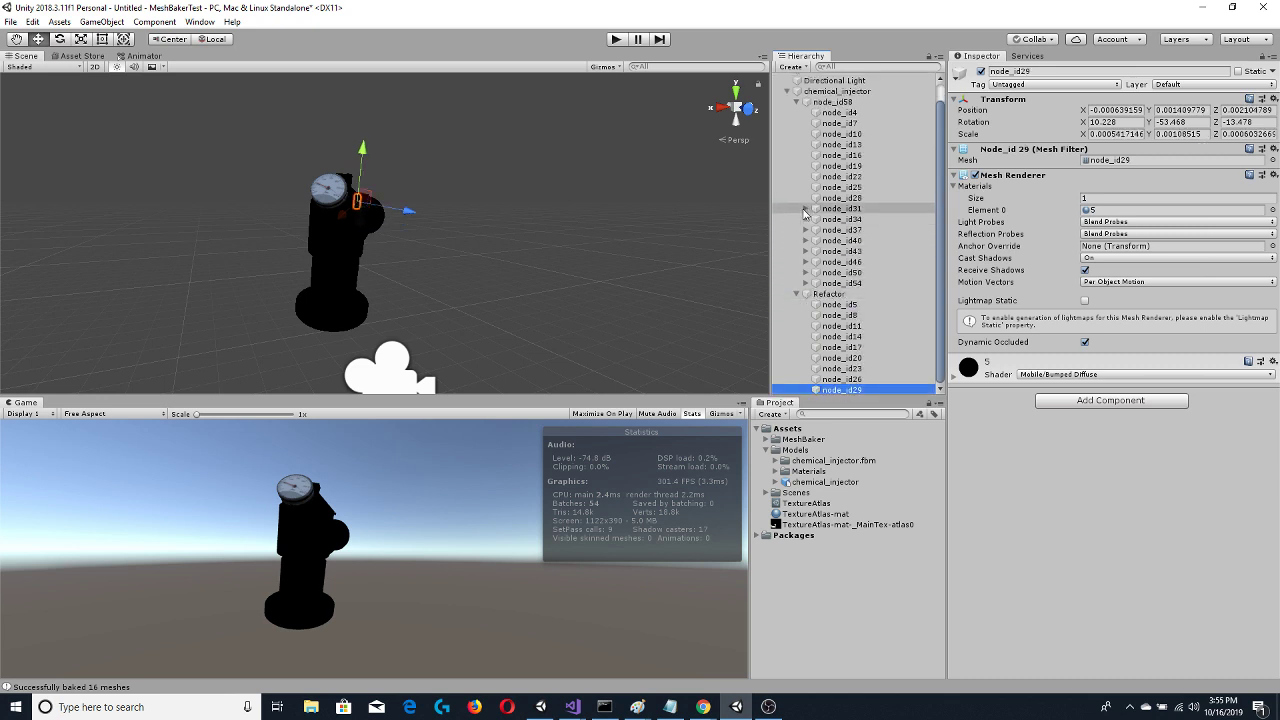
{"action": "left_click_drag", "start_coordinate": [843, 222], "coordinate": [830, 304]}
{"action": "left_click", "coordinate": [805, 208]}
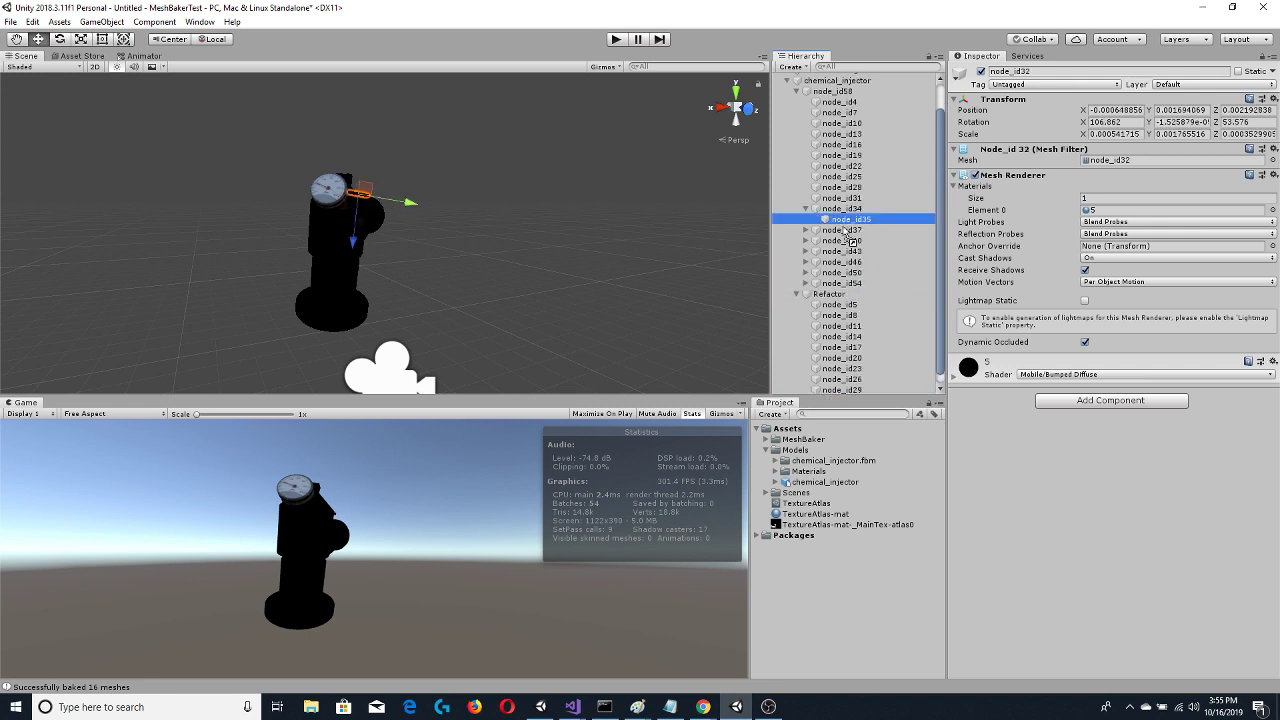
{"action": "left_click_drag", "start_coordinate": [843, 231], "coordinate": [830, 294]}
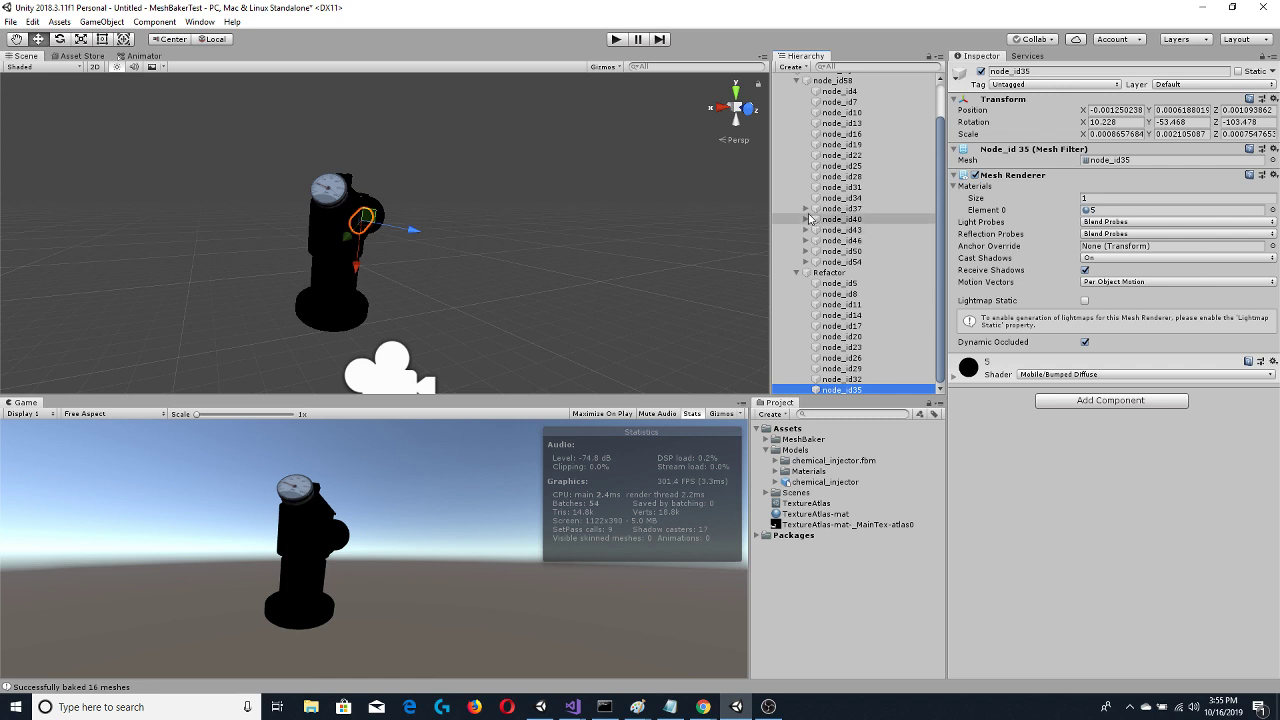
Reparent node_id38, node_id41 and node_id44 from node_id37, node_id40 and node_id43 to the Refactor object
{"action": "left_click", "coordinate": [805, 209]}
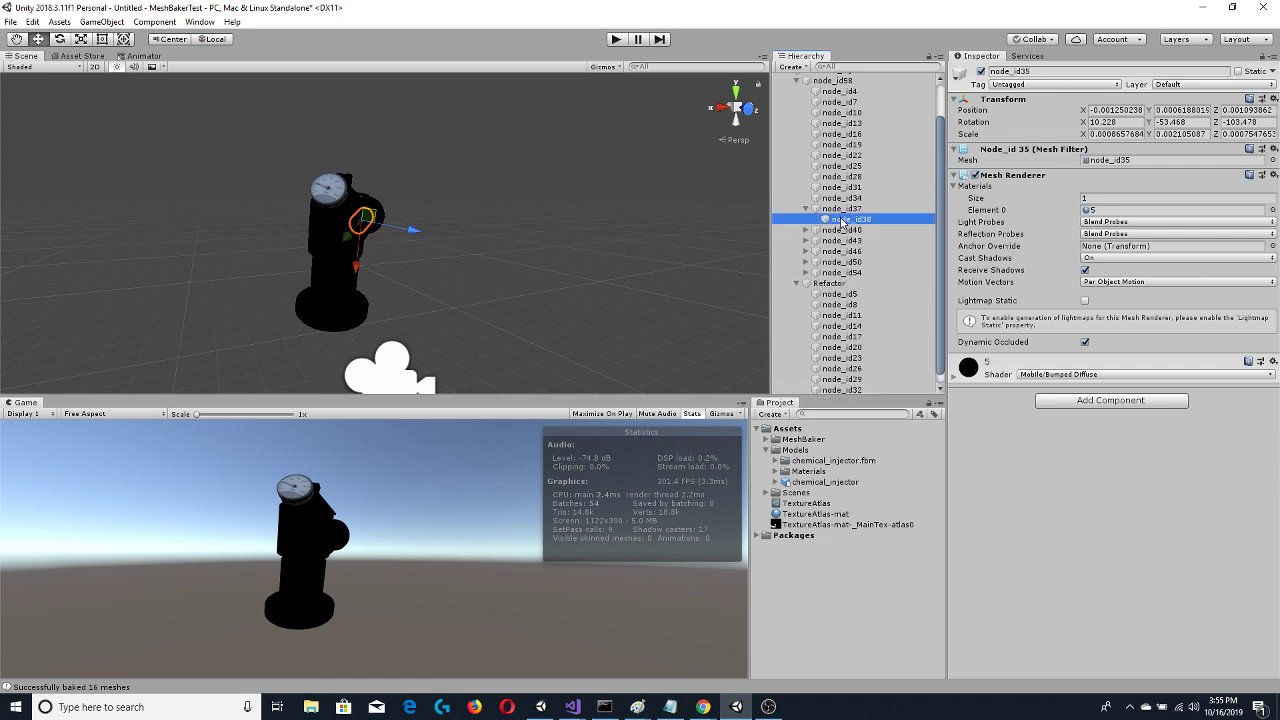
{"action": "left_click_drag", "start_coordinate": [843, 222], "coordinate": [836, 290]}
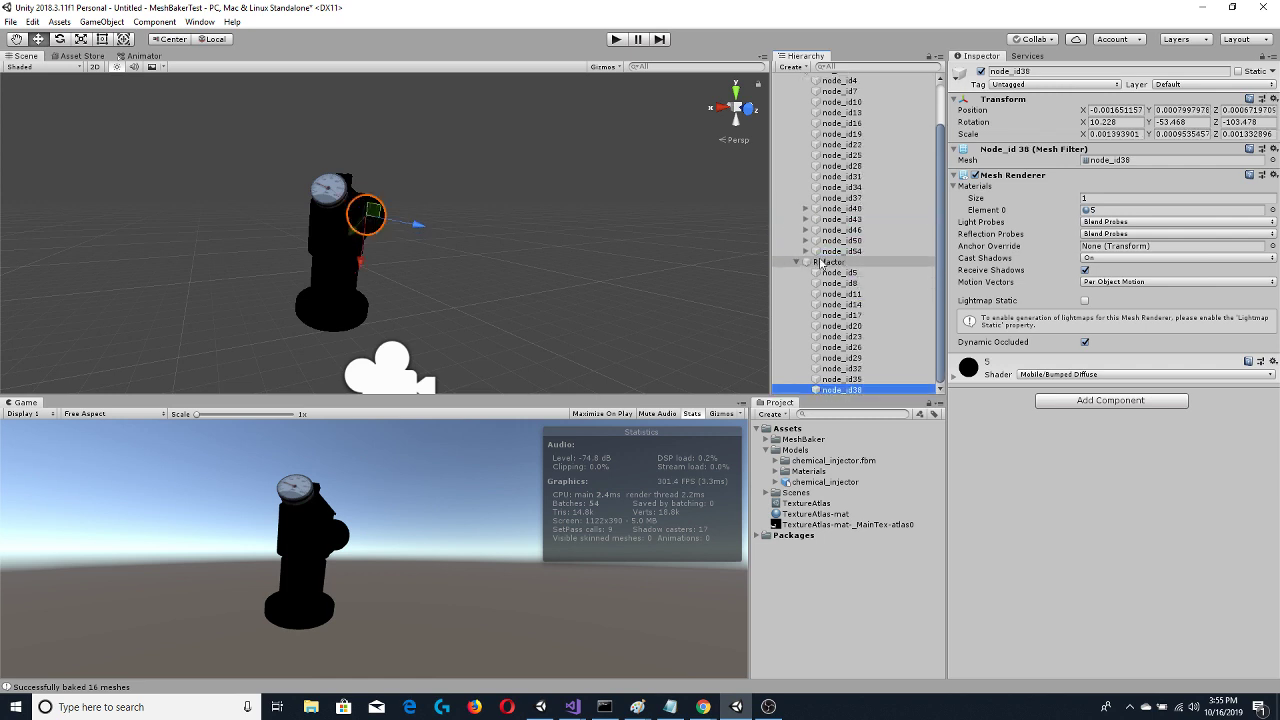
{"action": "left_click", "coordinate": [806, 208]}
{"action": "left_click", "coordinate": [843, 219]}
{"action": "left_click_drag", "start_coordinate": [843, 222], "coordinate": [832, 274]}
{"action": "left_click", "coordinate": [806, 208]}
{"action": "left_click", "coordinate": [843, 219]}
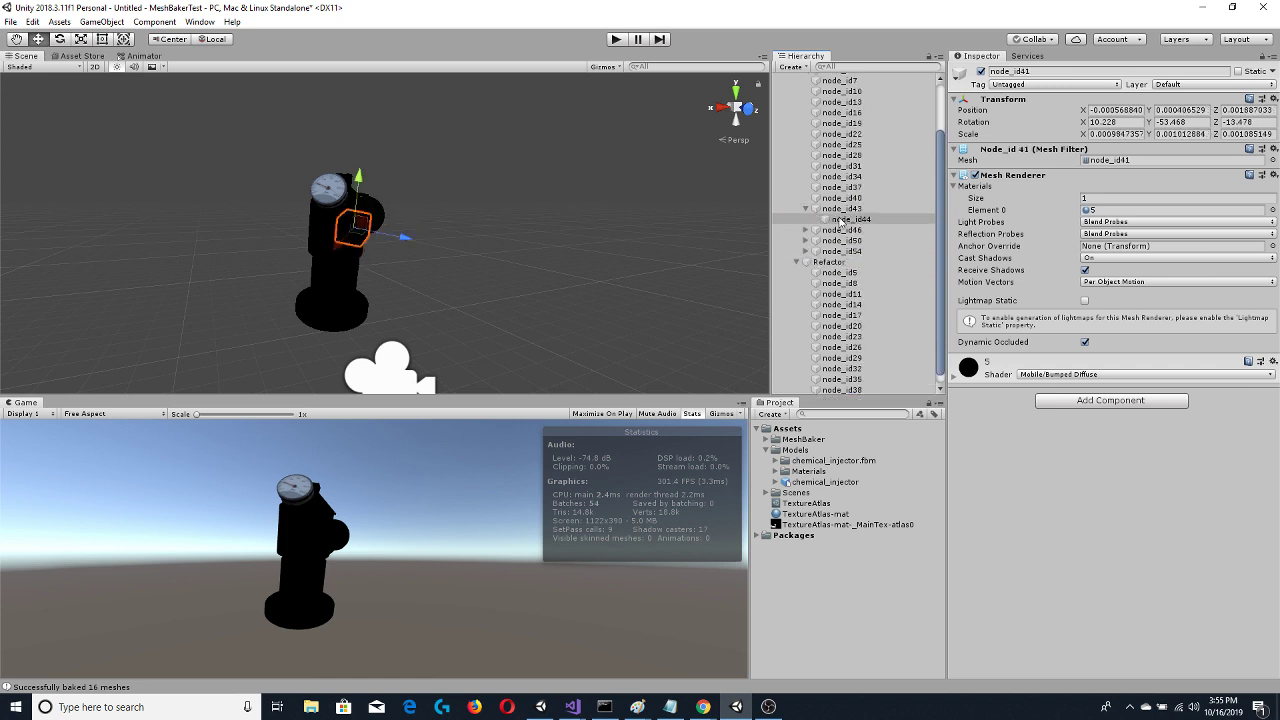
{"action": "left_click_drag", "start_coordinate": [843, 220], "coordinate": [837, 268]}
Reparent node_id47, node_id51 and node_id55, with their children, from node_id46, node_id50 and node_id54 to the Refactor object
{"action": "left_click", "coordinate": [806, 208]}
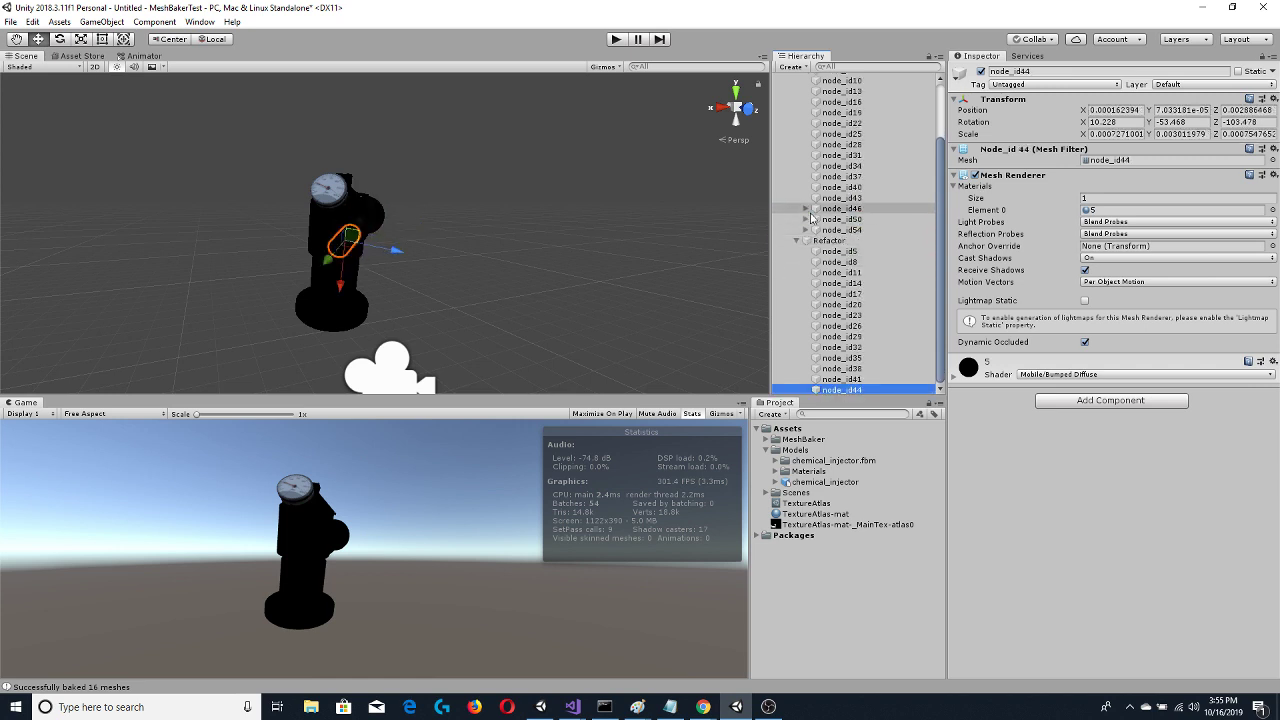
{"action": "left_click_drag", "start_coordinate": [832, 219], "coordinate": [833, 245]}
{"action": "left_click", "coordinate": [806, 208]}
{"action": "left_click", "coordinate": [843, 219]}
{"action": "left_click", "coordinate": [806, 208]}
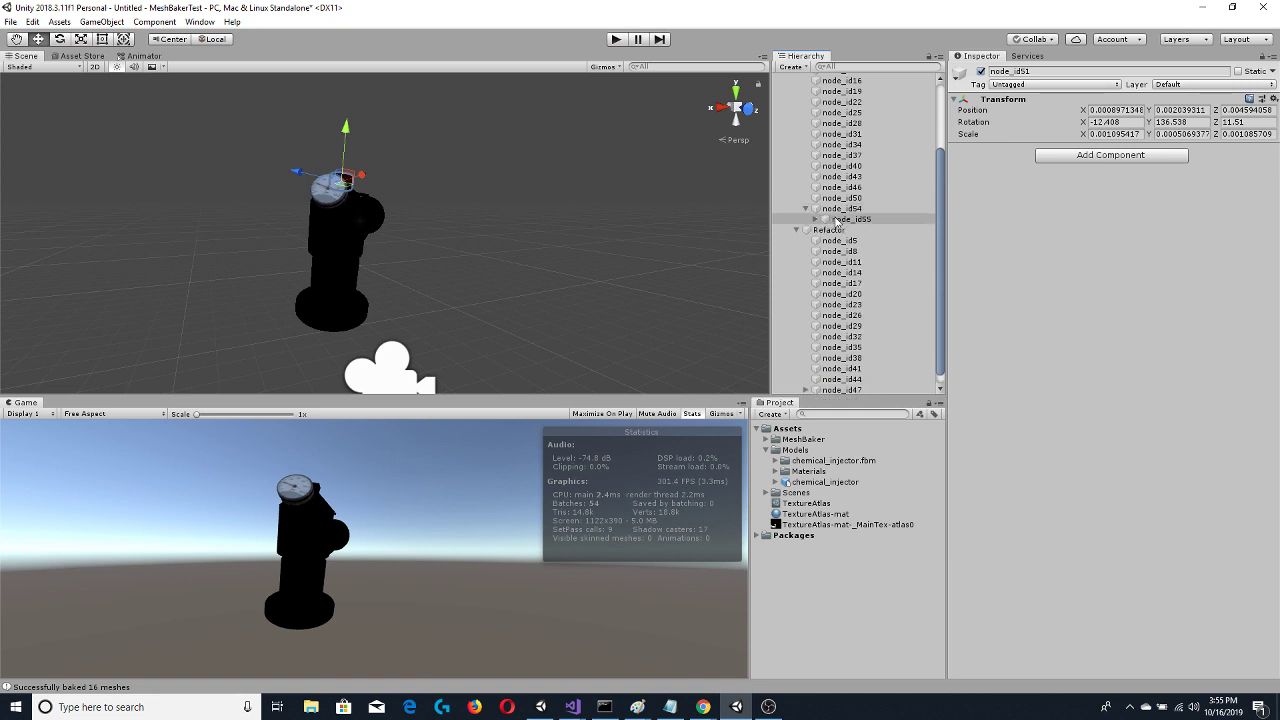
{"action": "left_click_drag", "start_coordinate": [836, 233], "coordinate": [837, 233]}
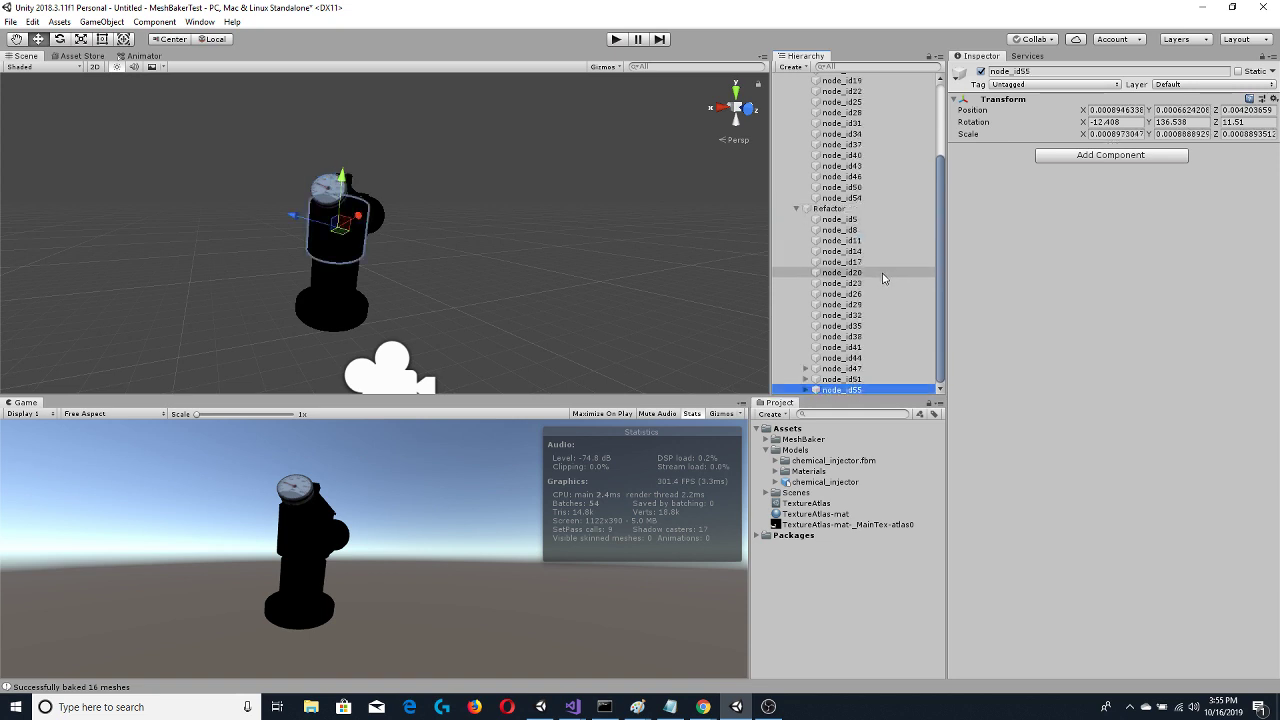
Compare the wrapper nodes left under node_id58 with the nodes collected under Refactor
{"action": "scroll", "coordinate": [887, 285], "scroll_direction": "up", "scroll_amount": 4}
{"action": "scroll", "coordinate": [887, 290], "scroll_direction": "down", "scroll_amount": 4}
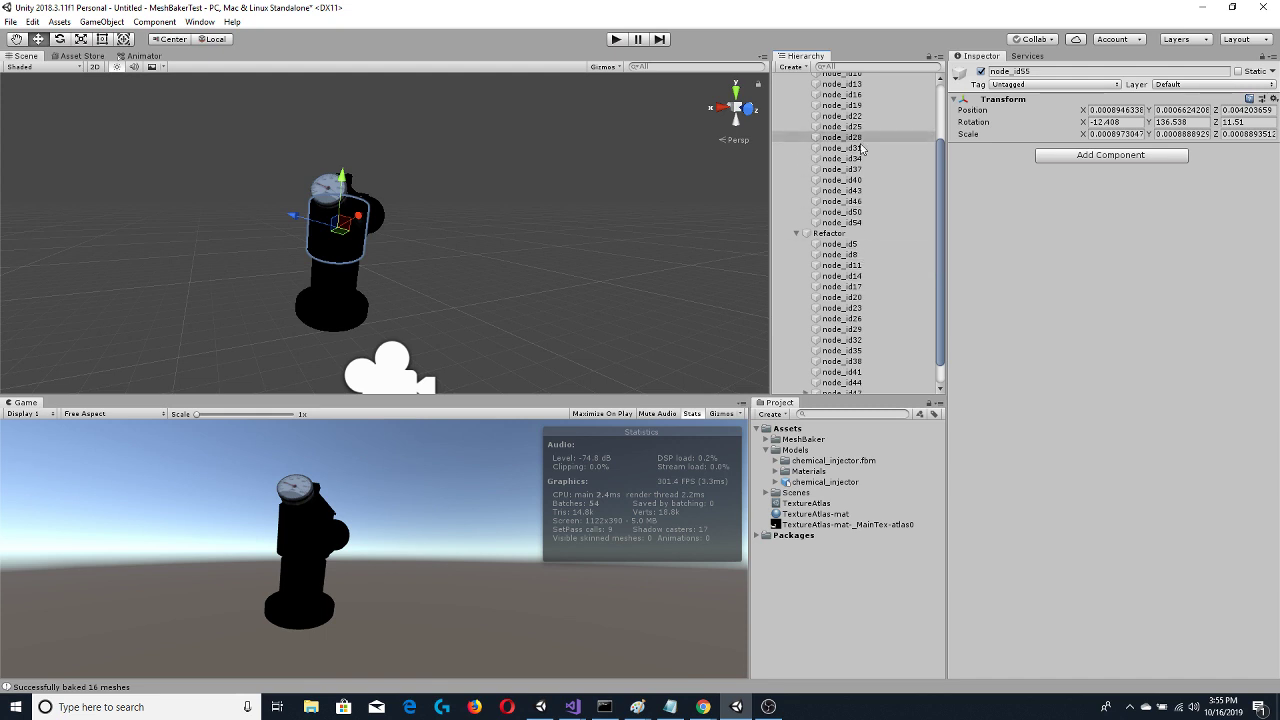
{"action": "scroll", "coordinate": [814, 135], "scroll_direction": "up", "scroll_amount": 4}
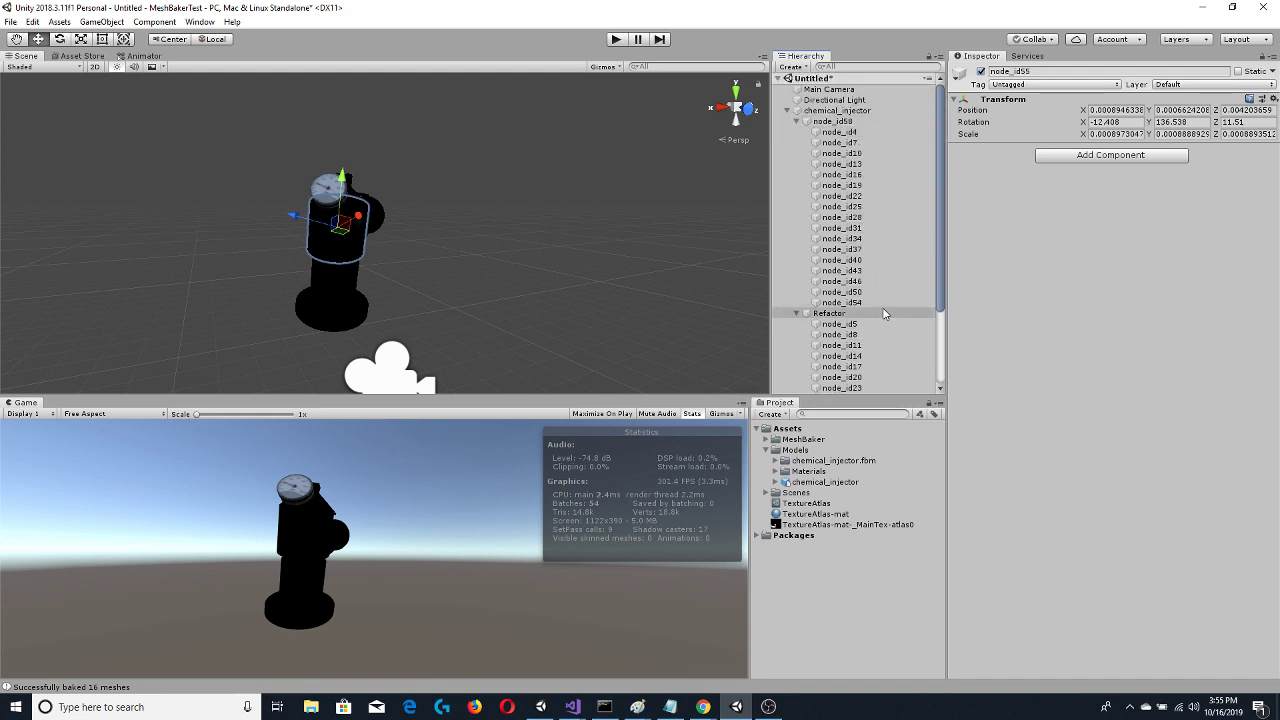
{"action": "scroll", "coordinate": [899, 310], "scroll_direction": "down", "scroll_amount": 5}
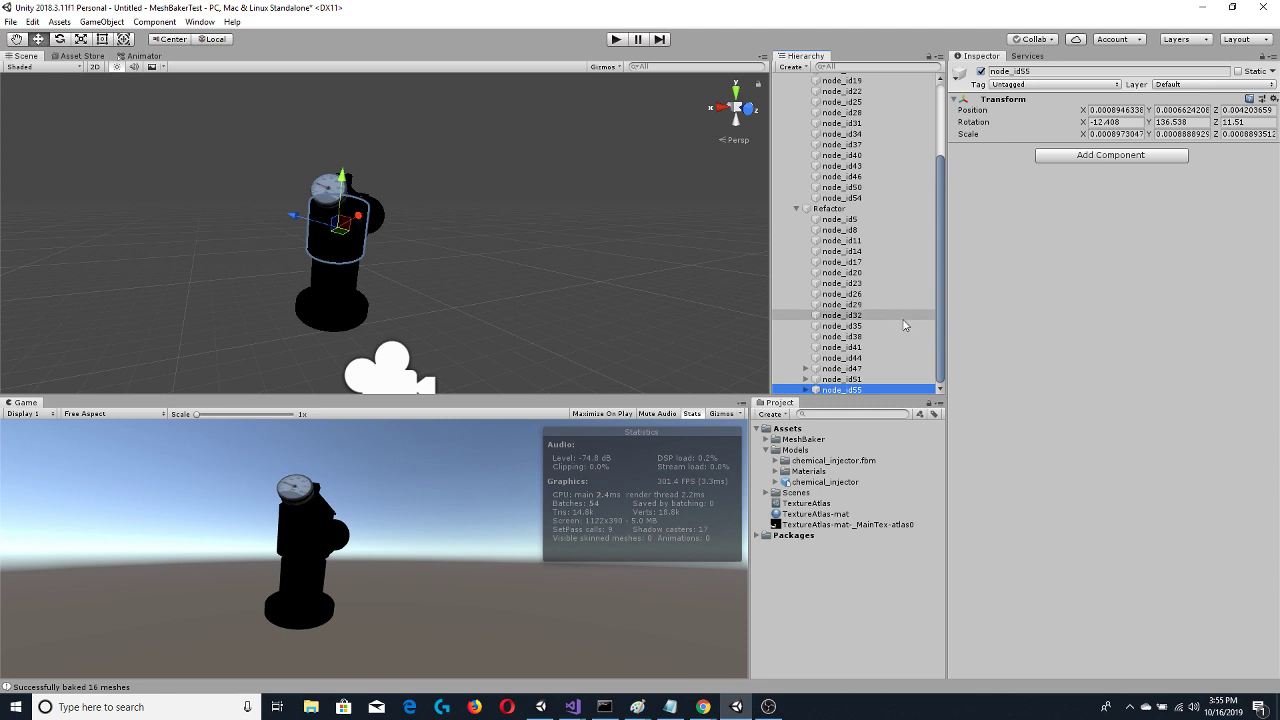
{"action": "scroll", "coordinate": [900, 322], "scroll_direction": "up", "scroll_amount": 5}
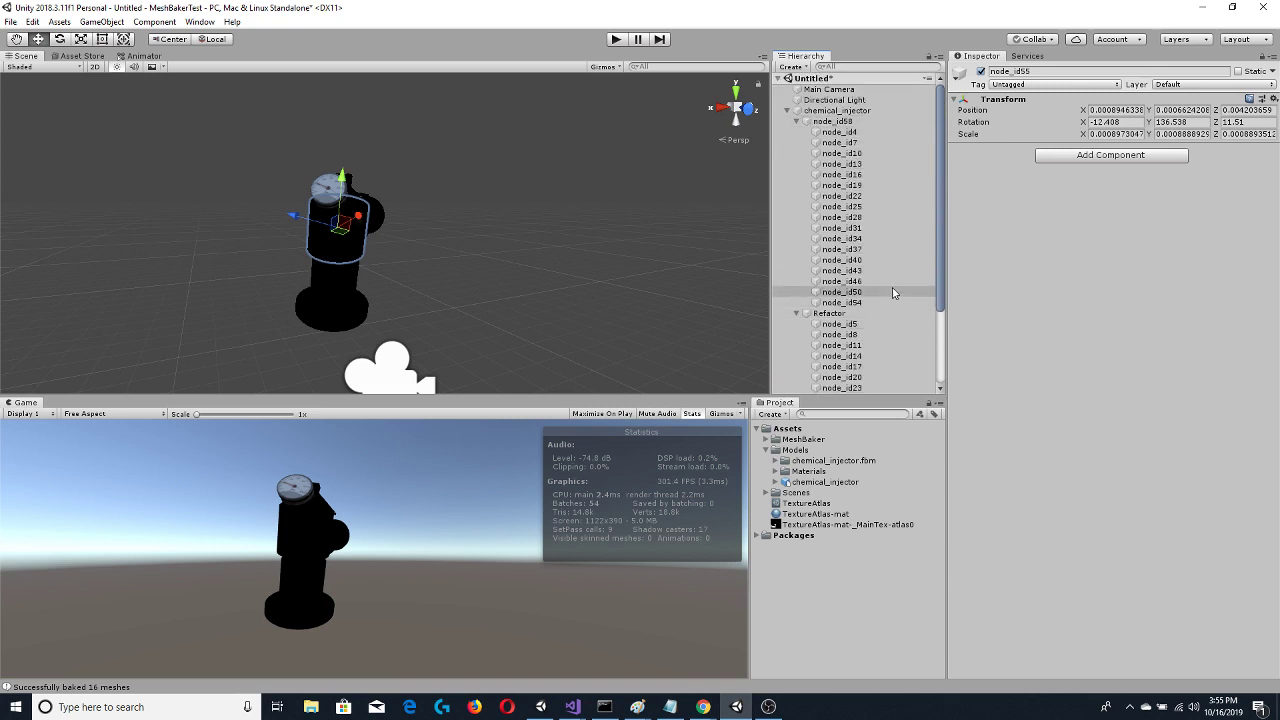
{"action": "scroll", "coordinate": [899, 287], "scroll_direction": "down", "scroll_amount": 5}
{"action": "scroll", "coordinate": [901, 287], "scroll_direction": "up", "scroll_amount": 5}
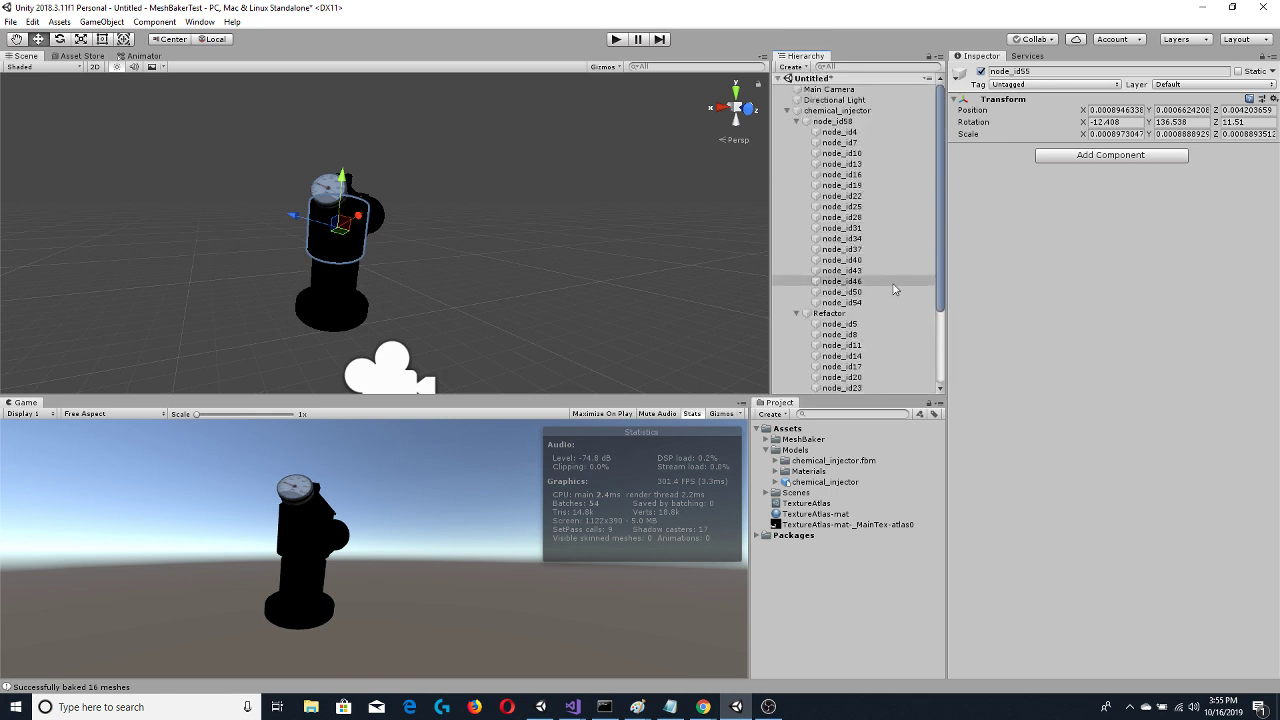
{"action": "scroll", "coordinate": [909, 294], "scroll_direction": "down", "scroll_amount": 5}
{"action": "scroll", "coordinate": [912, 295], "scroll_direction": "up", "scroll_amount": 5}
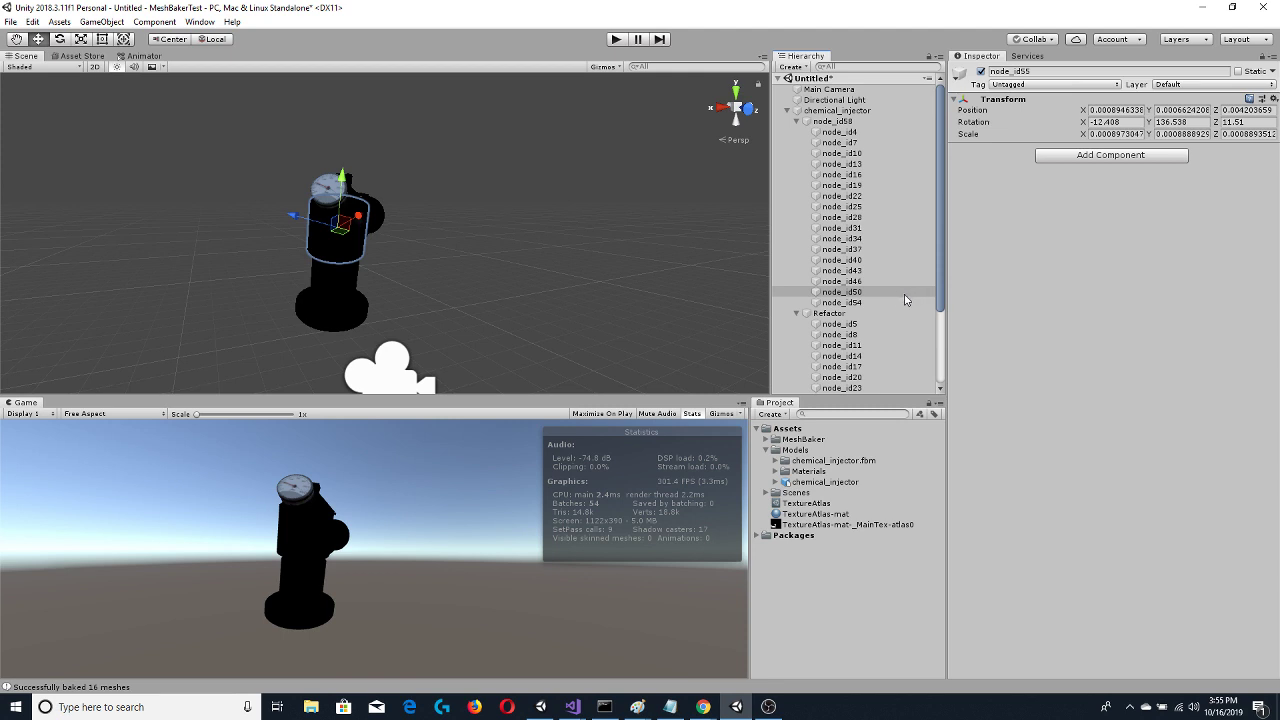
Inspect the wrapper nodes under node_id58, from node_id54 up to node_id4, for any mesh components
{"action": "left_click", "coordinate": [864, 303]}
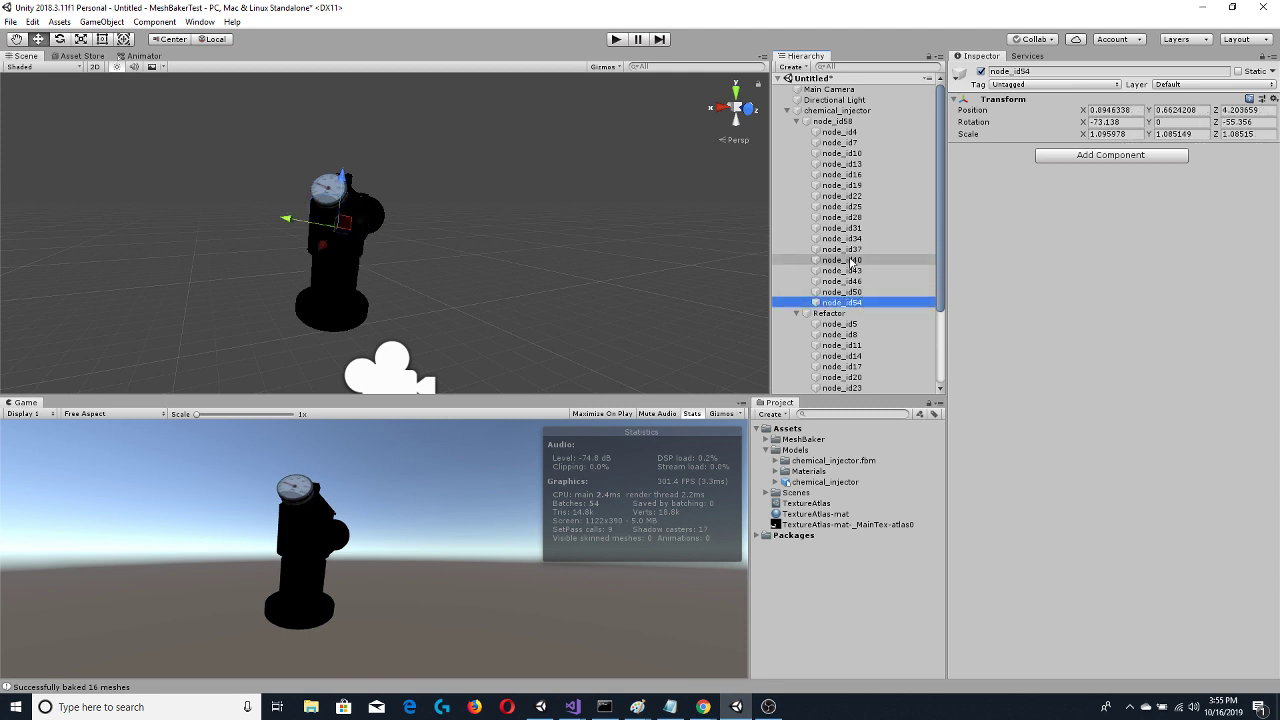
{"action": "left_click", "coordinate": [850, 132]}
{"action": "left_click", "coordinate": [848, 153]}
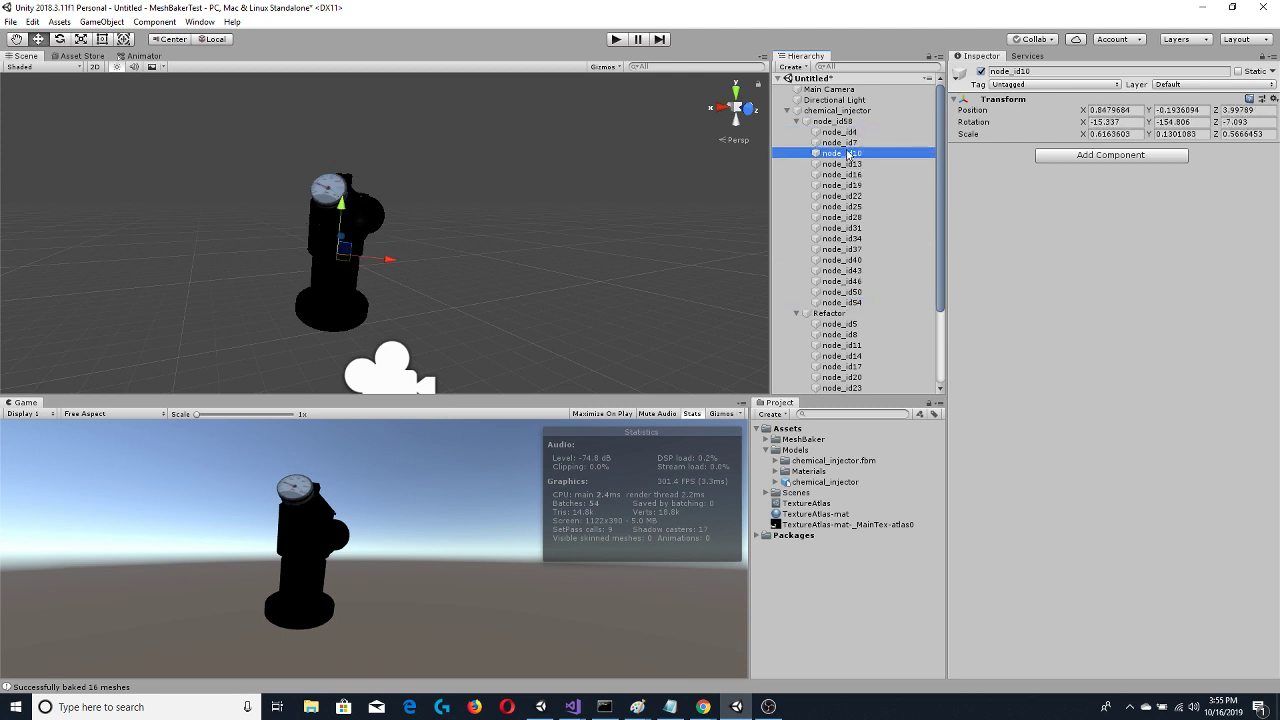
{"action": "scroll", "coordinate": [866, 240], "scroll_direction": "down", "scroll_amount": 2}
{"action": "left_click", "coordinate": [855, 262]}
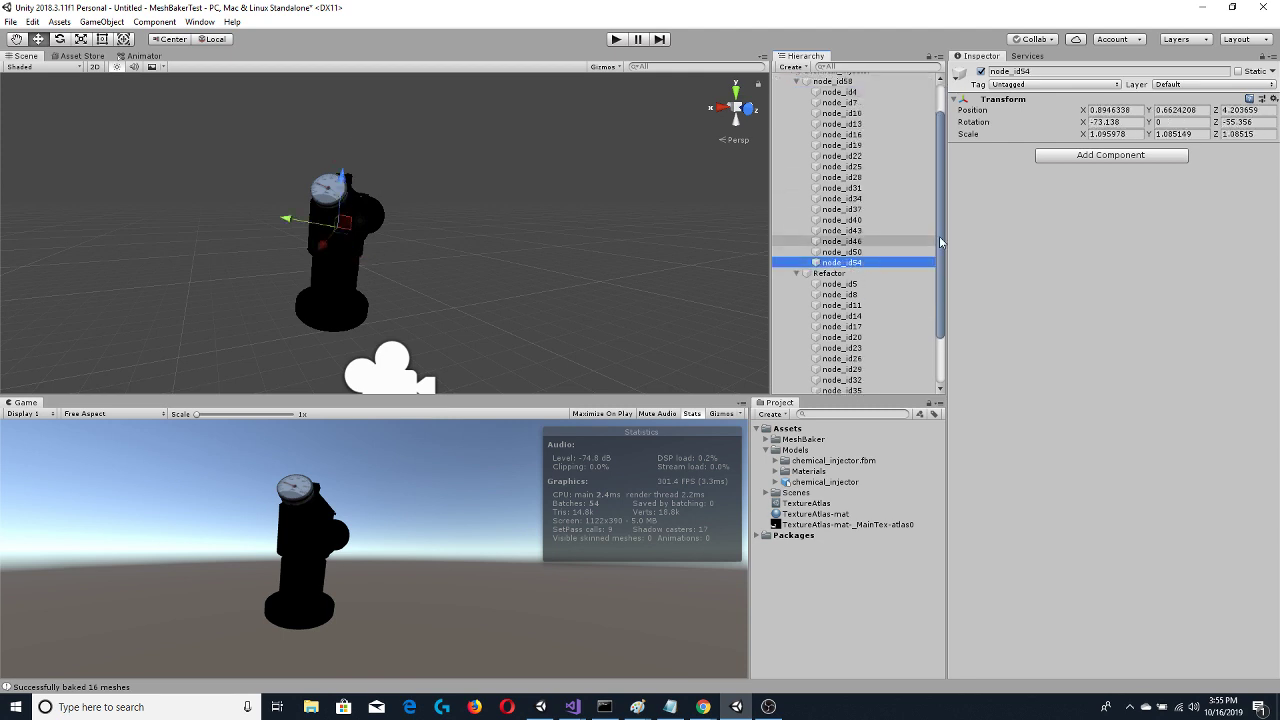
{"action": "key", "text": "Up"}
{"action": "key", "text": "Up"}
{"action": "key", "text": "Up"}
{"action": "key", "text": "Up"}
{"action": "key", "text": "Up"}
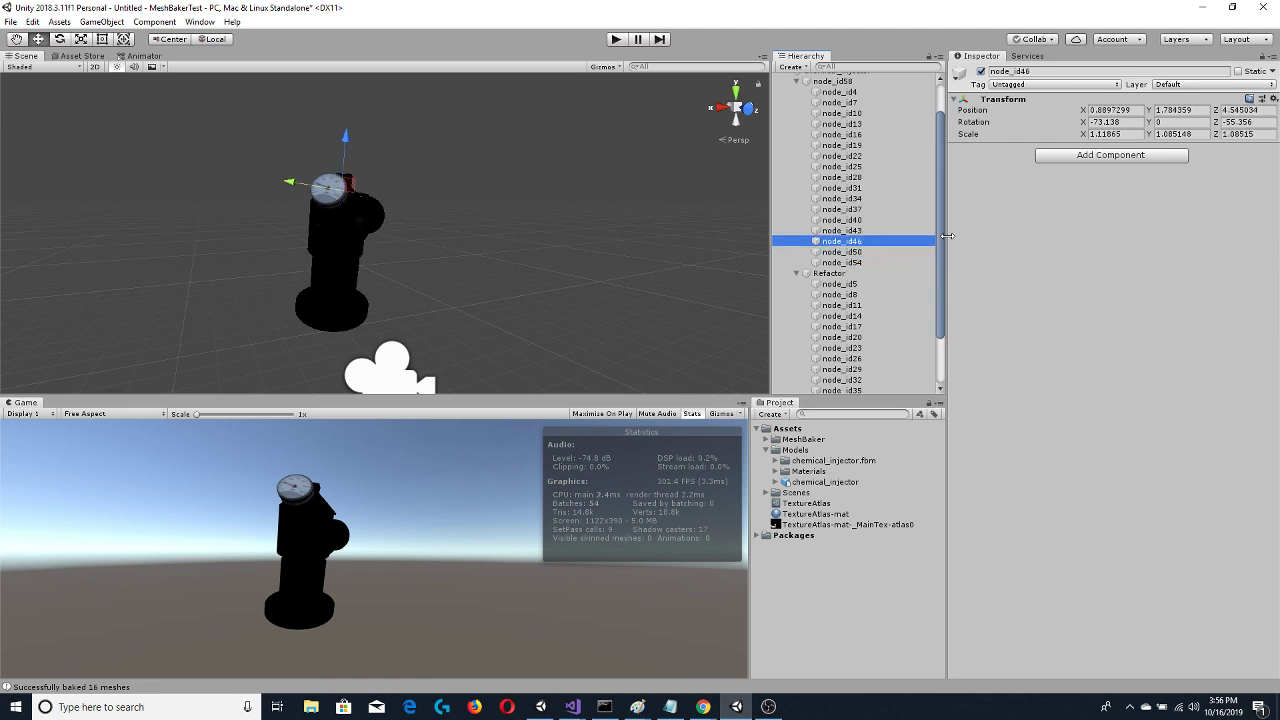
{"action": "key", "text": "Up"}
{"action": "key", "text": "Up"}
{"action": "key", "text": "Up"}
{"action": "key", "text": "Up"}
{"action": "key", "text": "Up"}
{"action": "key", "text": "Up"}
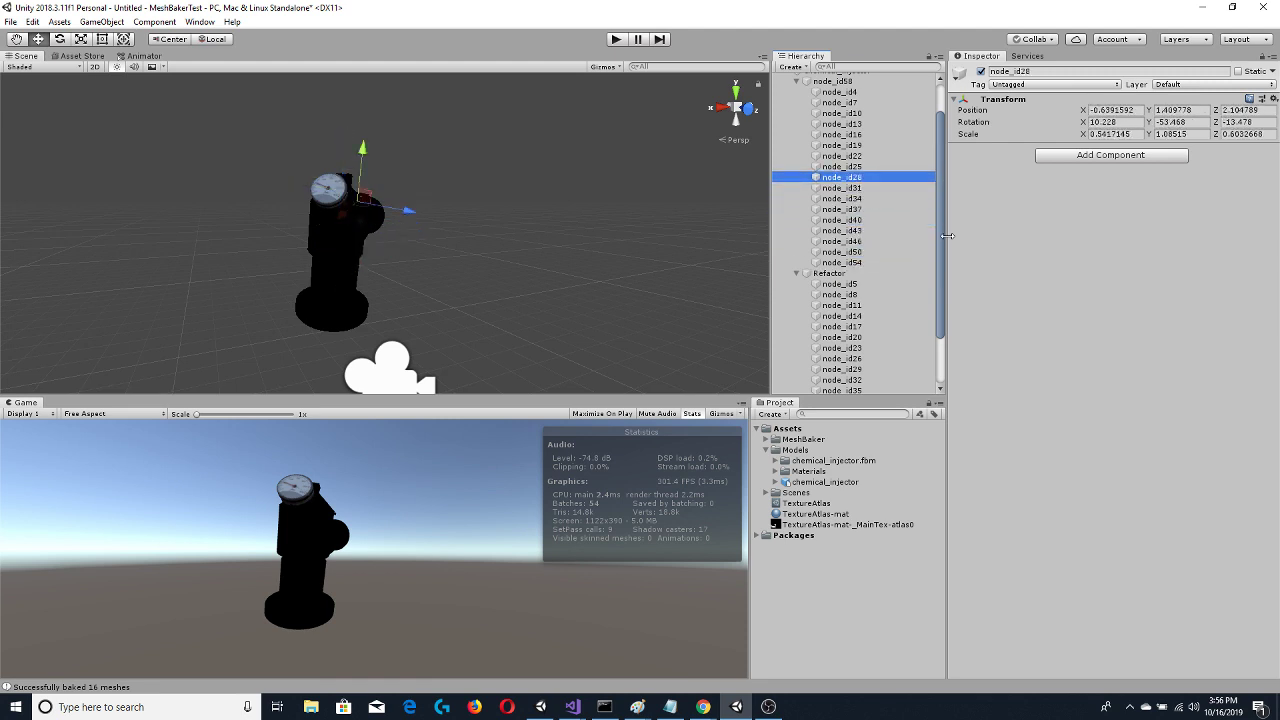
{"action": "key", "text": "Up"}
{"action": "key", "text": "Up"}
{"action": "key", "text": "Up"}
{"action": "key", "text": "Up"}
{"action": "key", "text": "Up"}
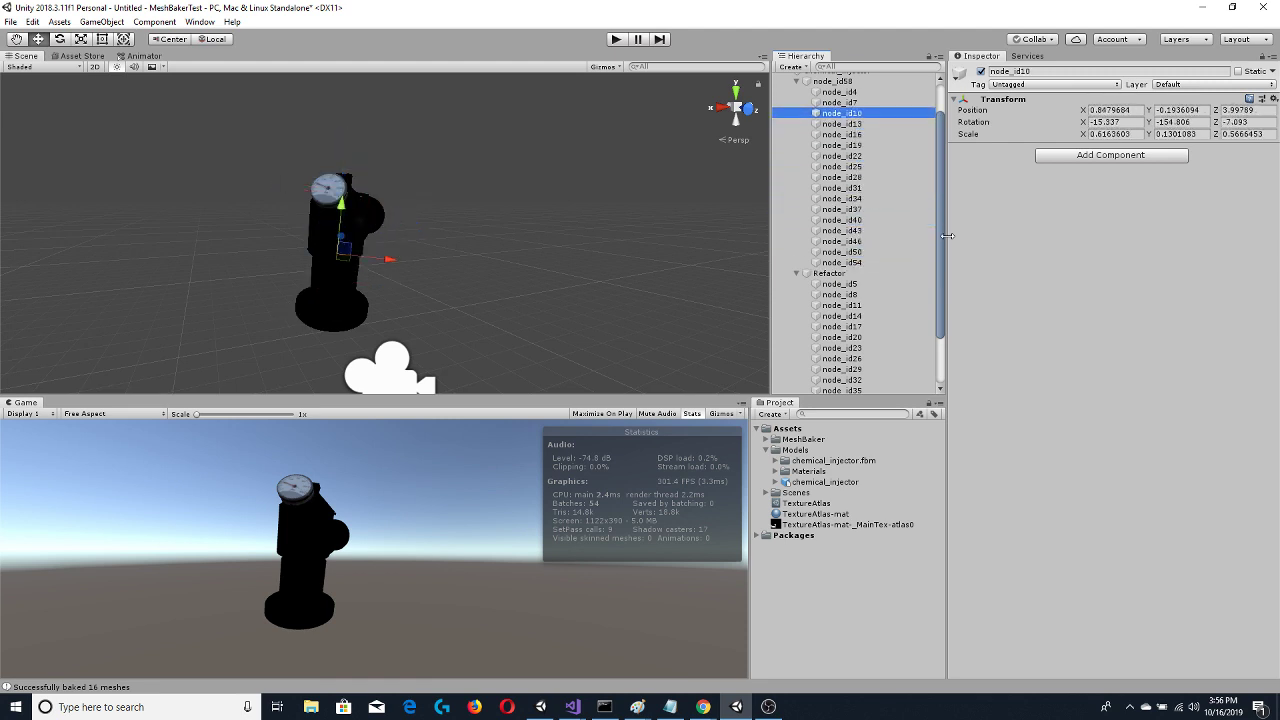
{"action": "key", "text": "Up"}
{"action": "key", "text": "Down"}
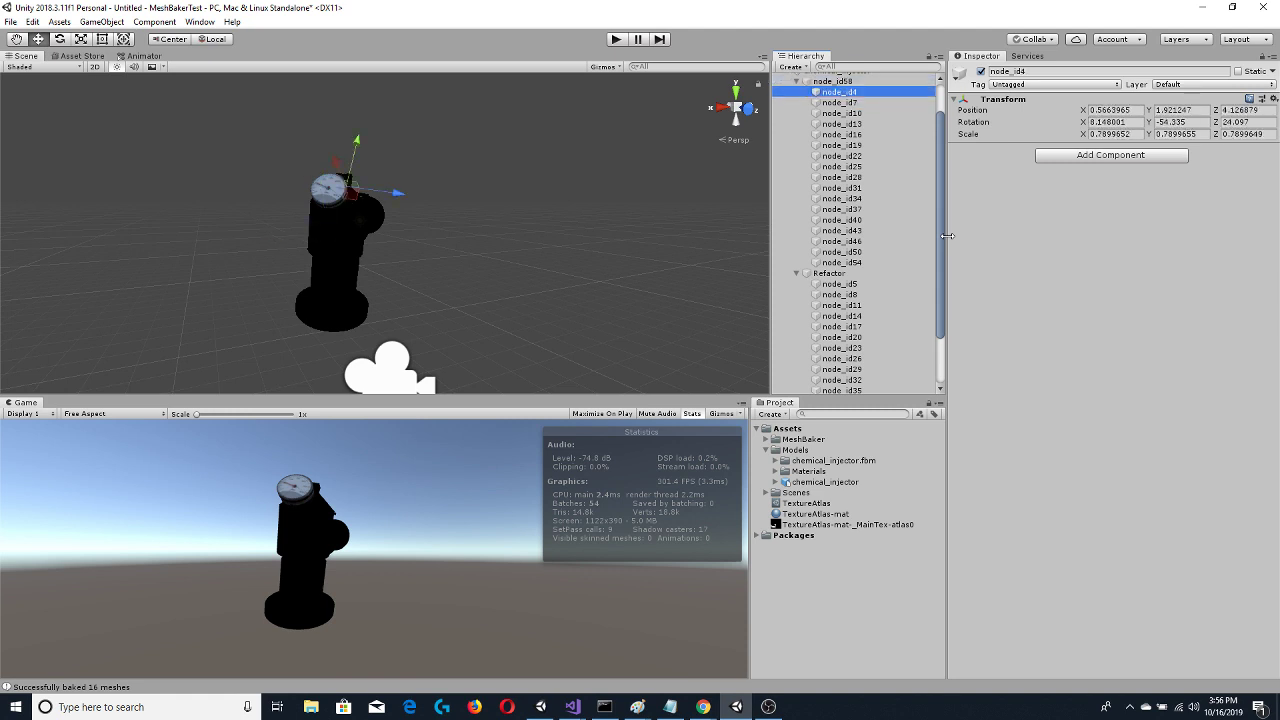
Reparent node_id48, node_id52 and node_id56 from node_id47, node_id51 and node_id55 directly to the Refactor object
{"action": "scroll", "coordinate": [864, 268], "scroll_direction": "down", "scroll_amount": 2}
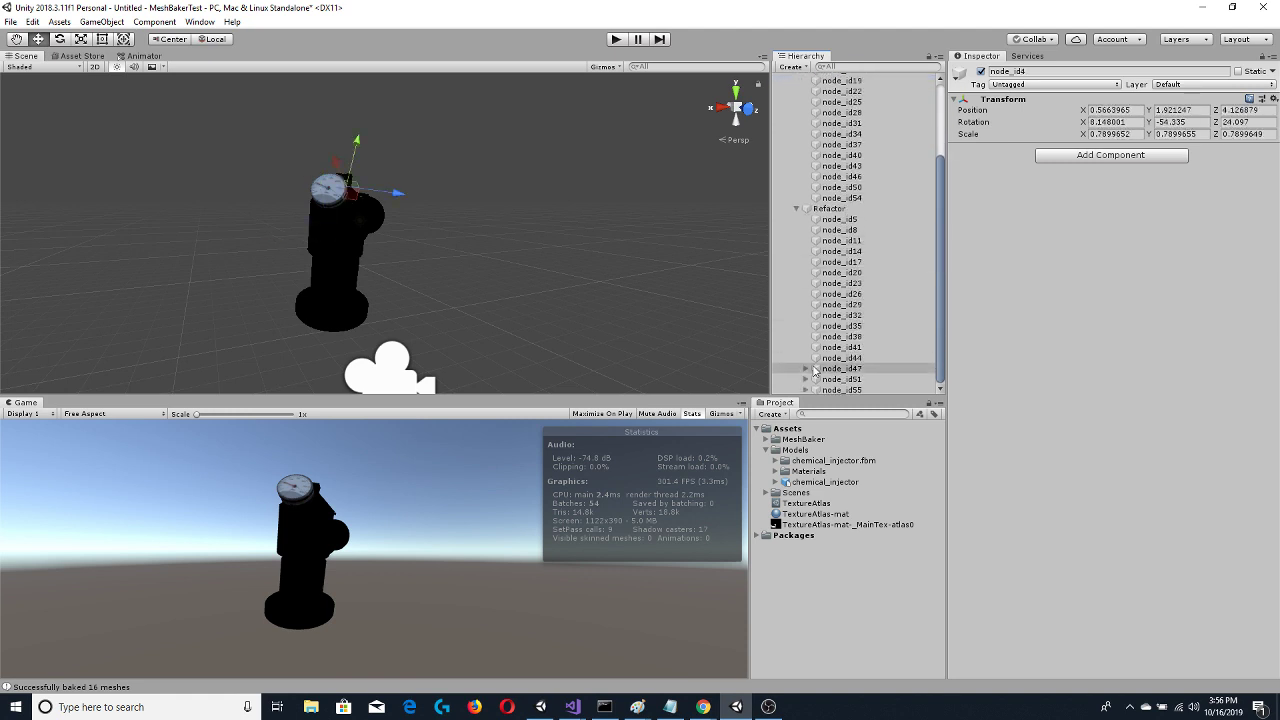
{"action": "scroll", "coordinate": [860, 372], "scroll_direction": "down", "scroll_amount": 1}
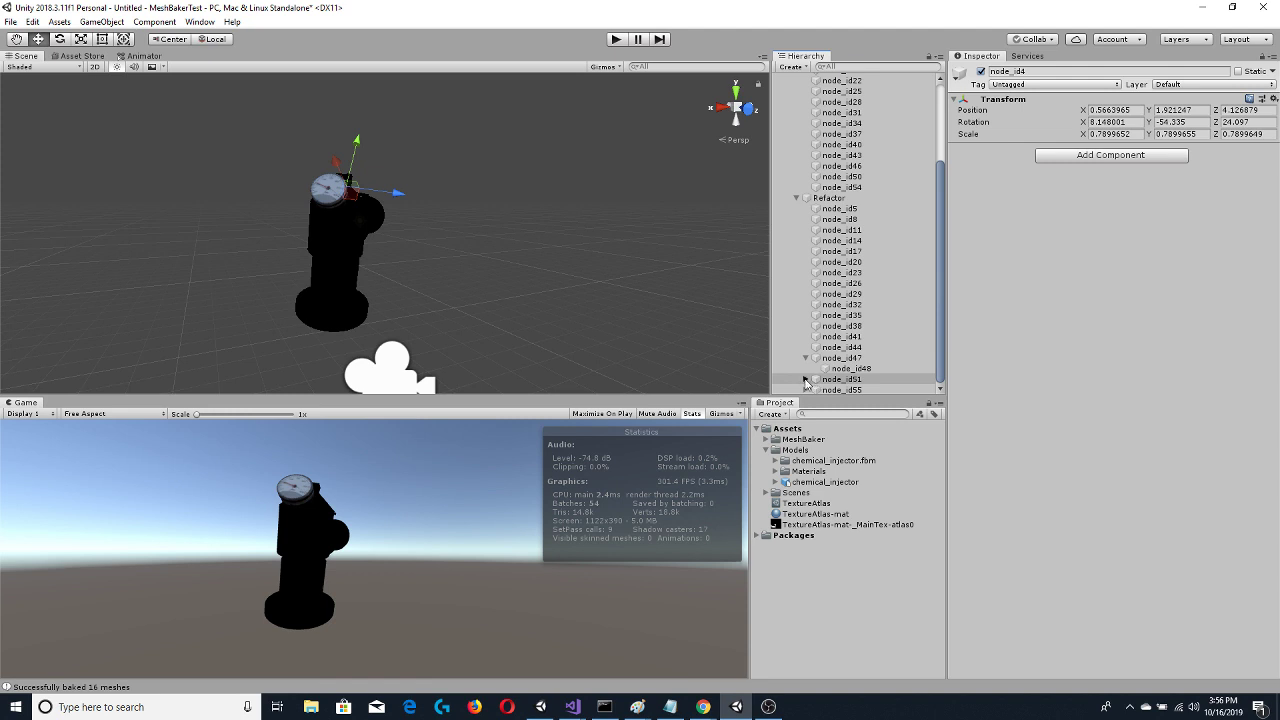
{"action": "left_click", "coordinate": [805, 380]}
{"action": "left_click", "coordinate": [806, 390]}
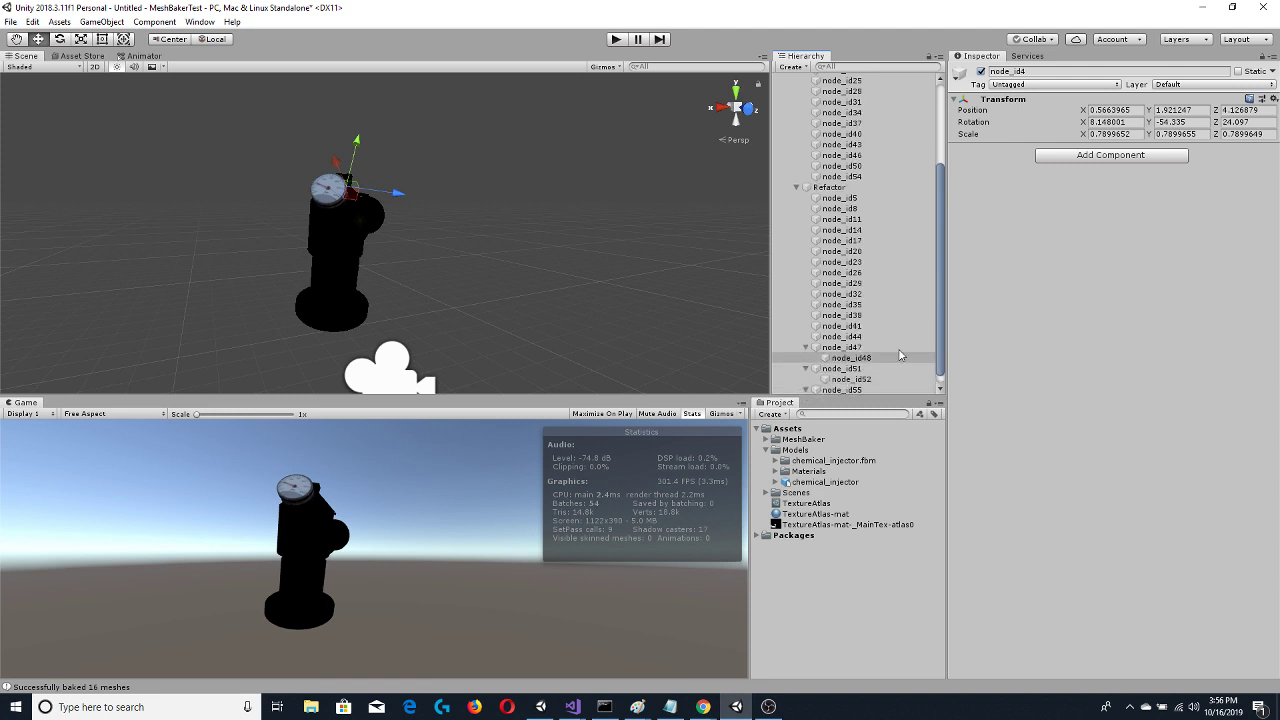
{"action": "left_click_drag", "start_coordinate": [874, 318], "coordinate": [842, 180]}
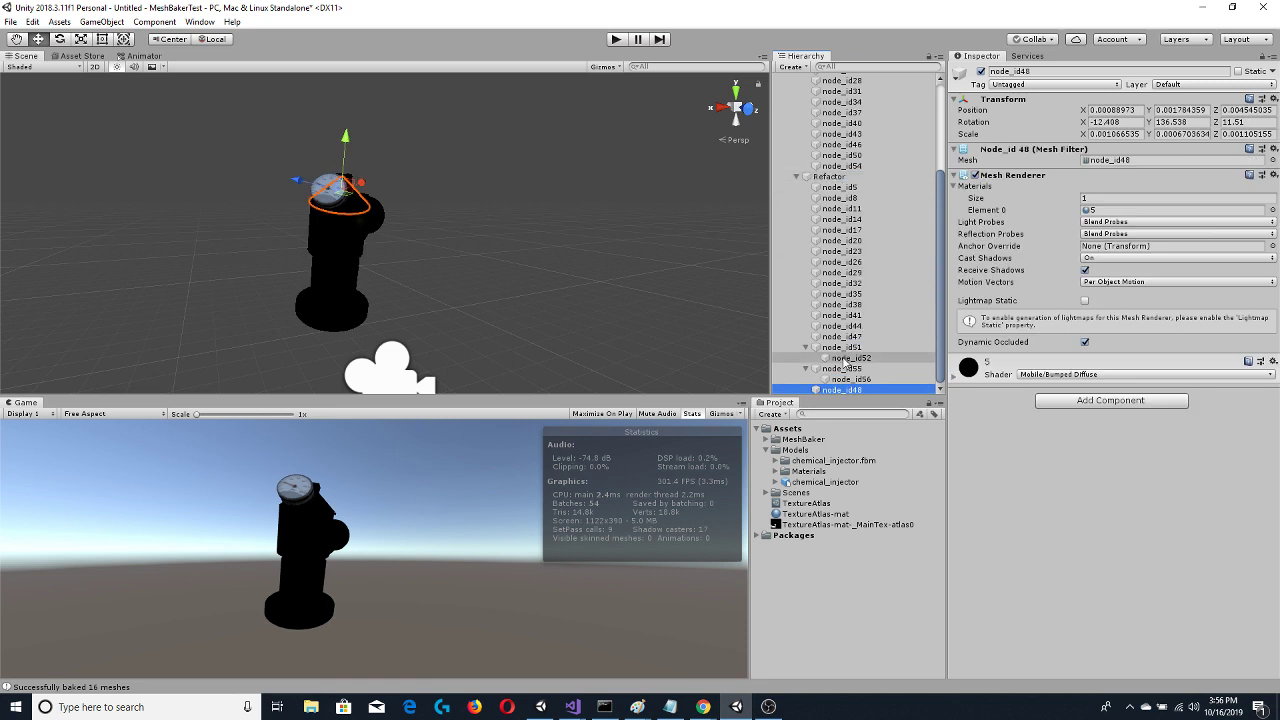
{"action": "left_click_drag", "start_coordinate": [850, 357], "coordinate": [842, 190]}
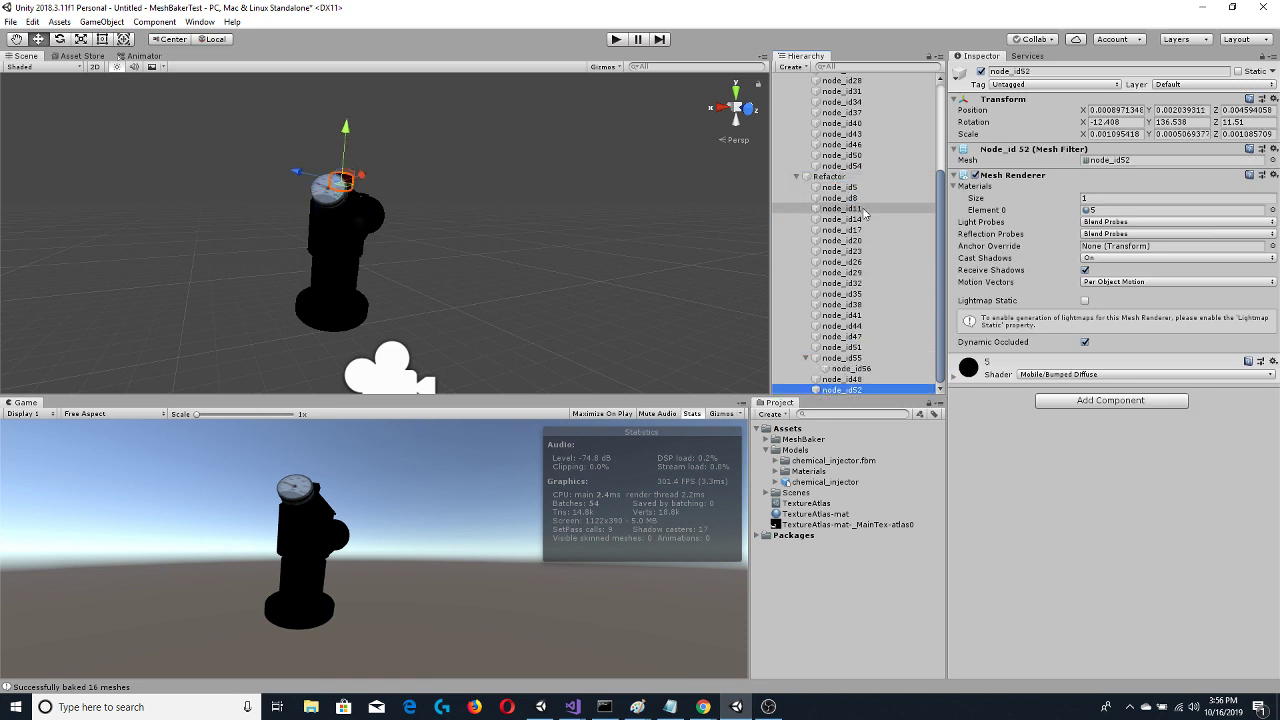
{"action": "left_click_drag", "start_coordinate": [845, 368], "coordinate": [832, 189]}
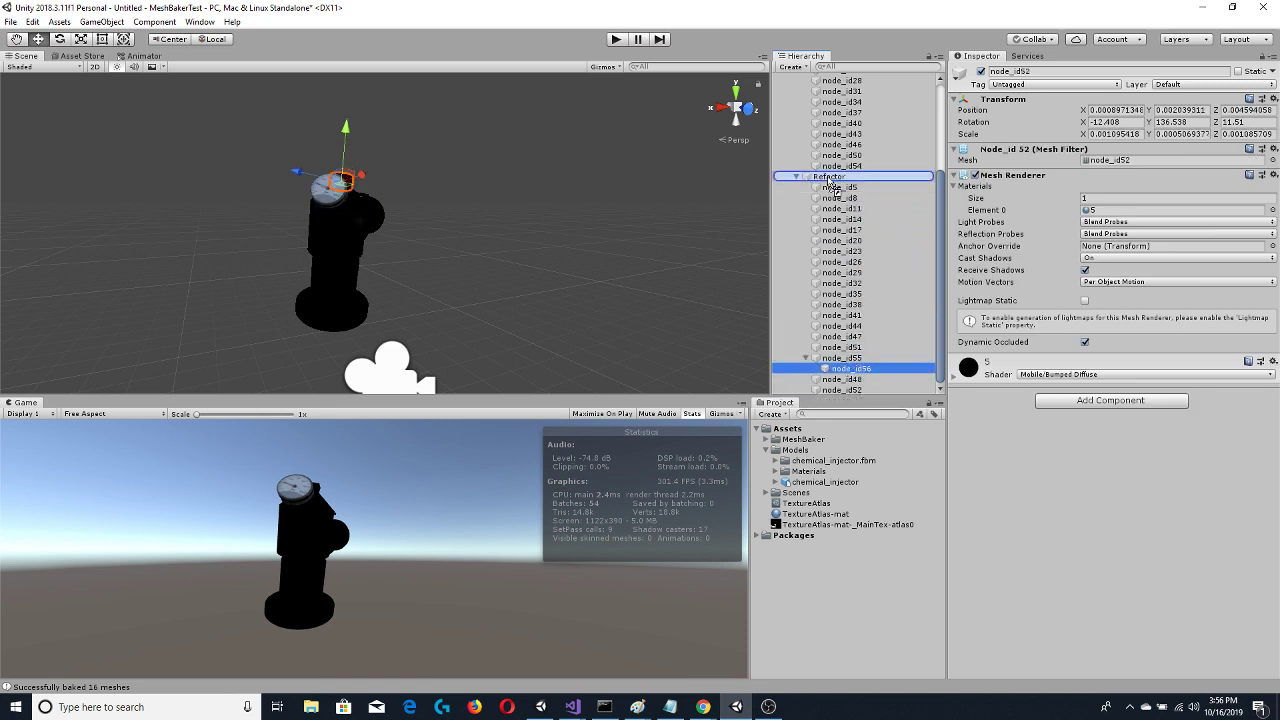
Inspect Refactor's child nodes in order, from node_id5 down to node_id47, for mesh filter and renderer components
{"action": "left_click", "coordinate": [840, 187]}
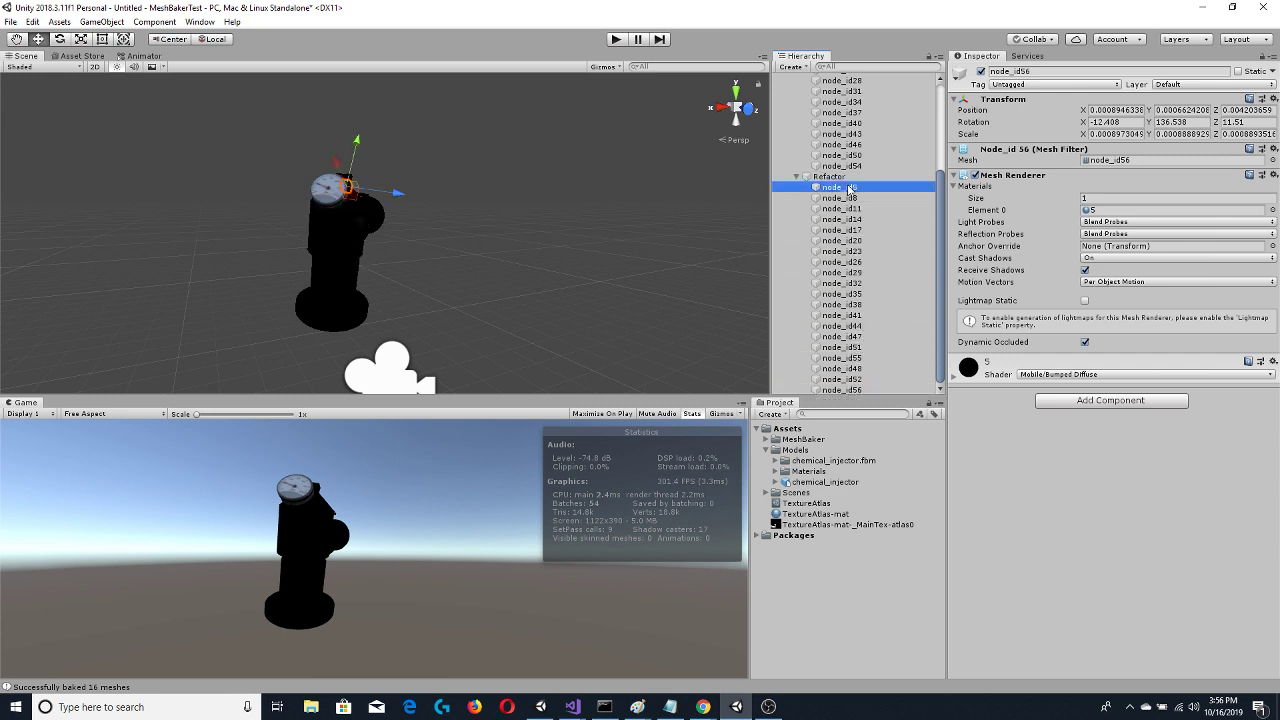
{"action": "key", "text": "Down"}
{"action": "key", "text": "Down"}
{"action": "key", "text": "Down"}
{"action": "key", "text": "Down"}
{"action": "key", "text": "Down"}
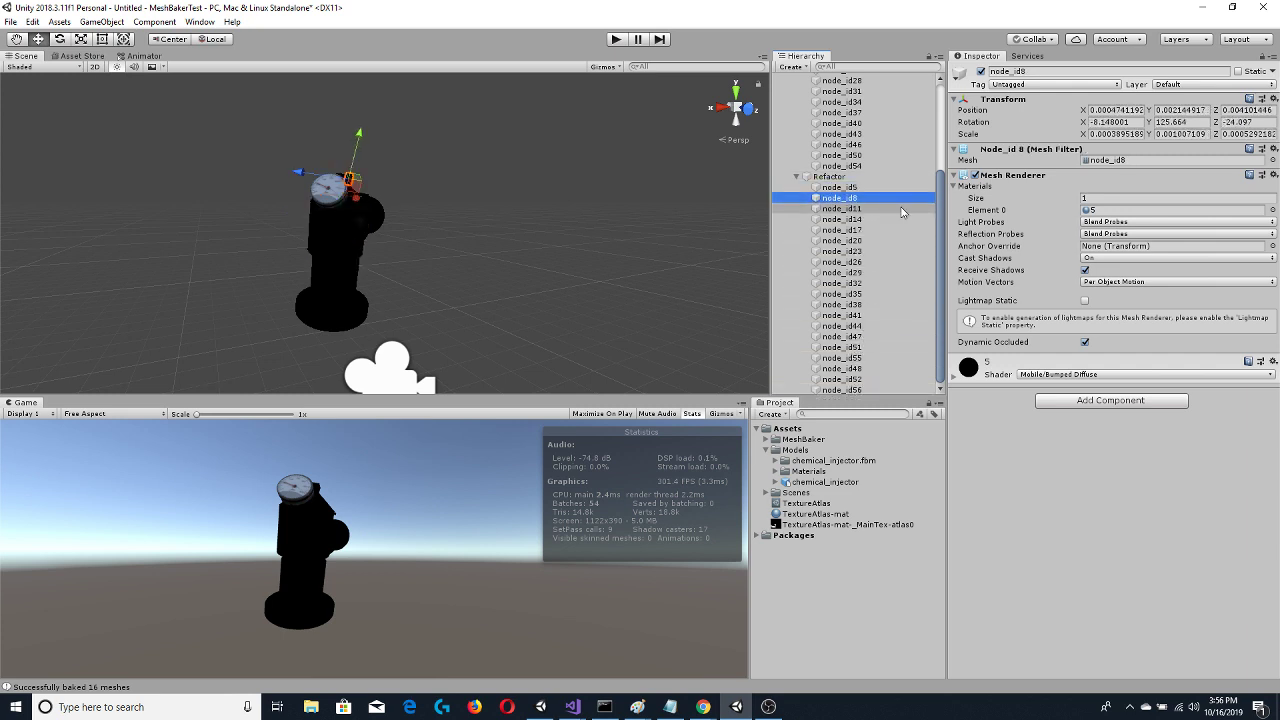
{"action": "key", "text": "Down"}
{"action": "key", "text": "Down"}
{"action": "key", "text": "Down"}
{"action": "key", "text": "Down"}
{"action": "key", "text": "Down"}
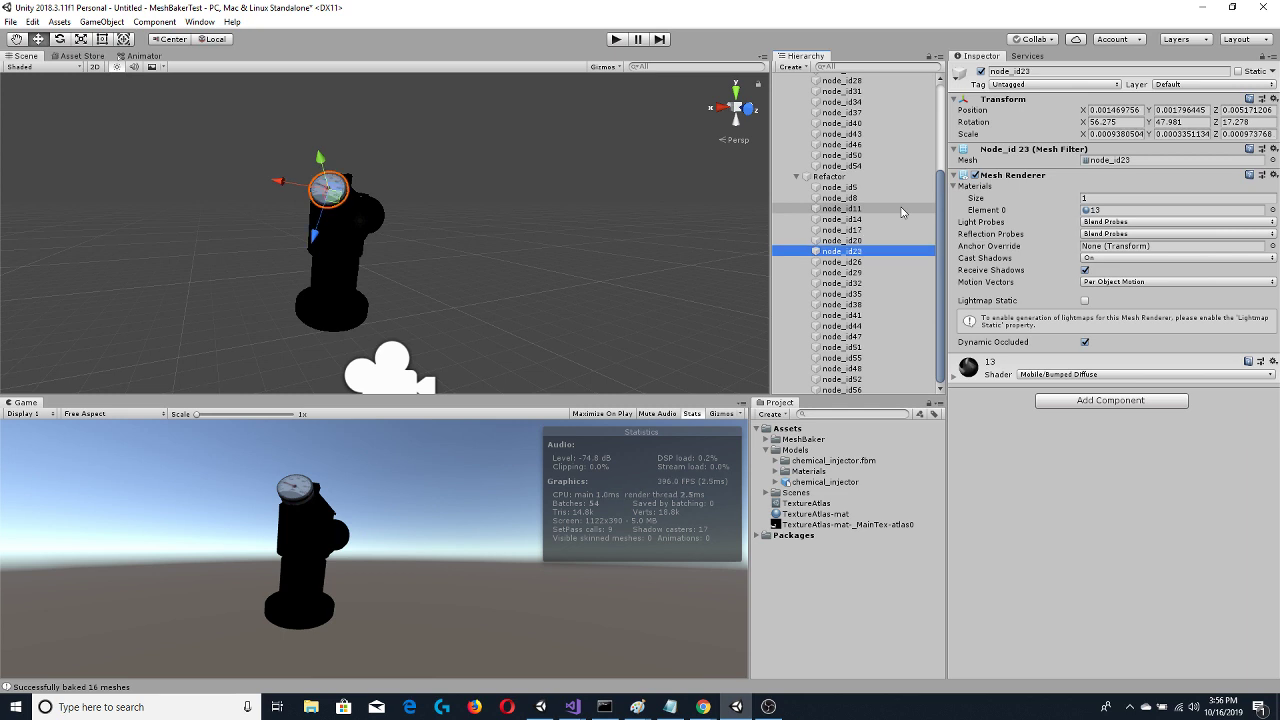
{"action": "key", "text": "Down"}
{"action": "key", "text": "Down"}
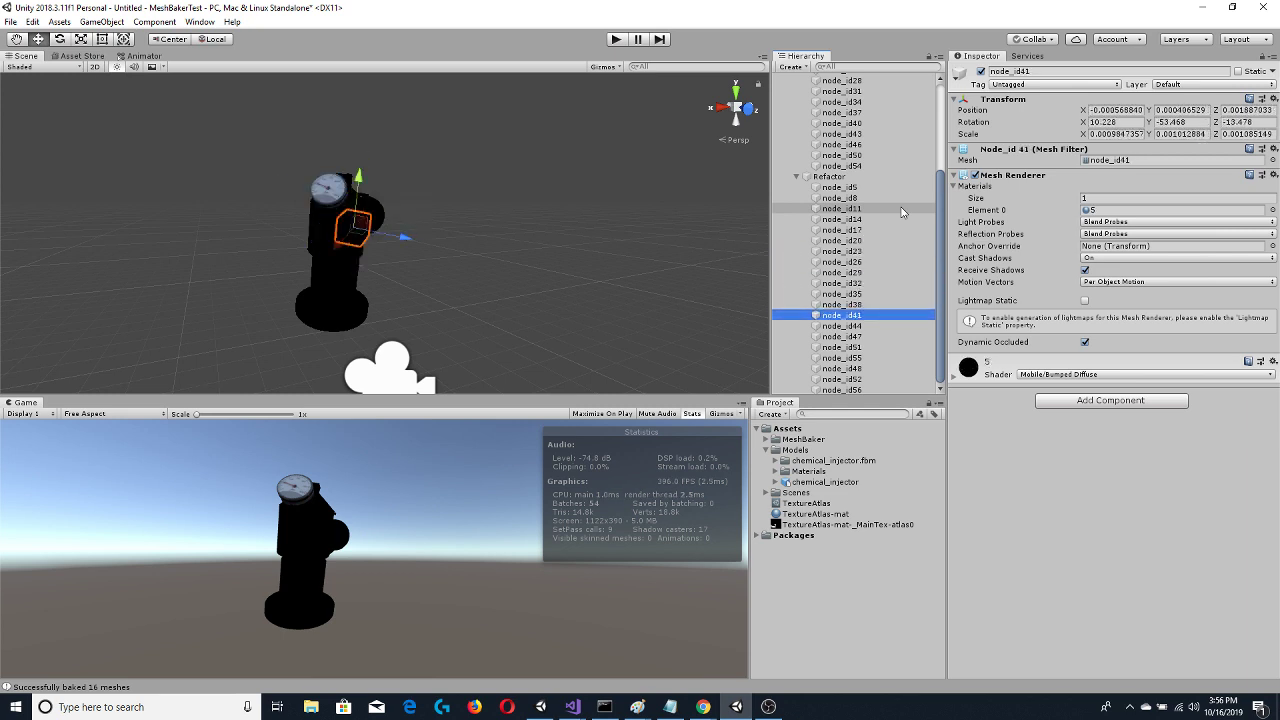
{"action": "key", "text": "Down"}
{"action": "key", "text": "Down"}
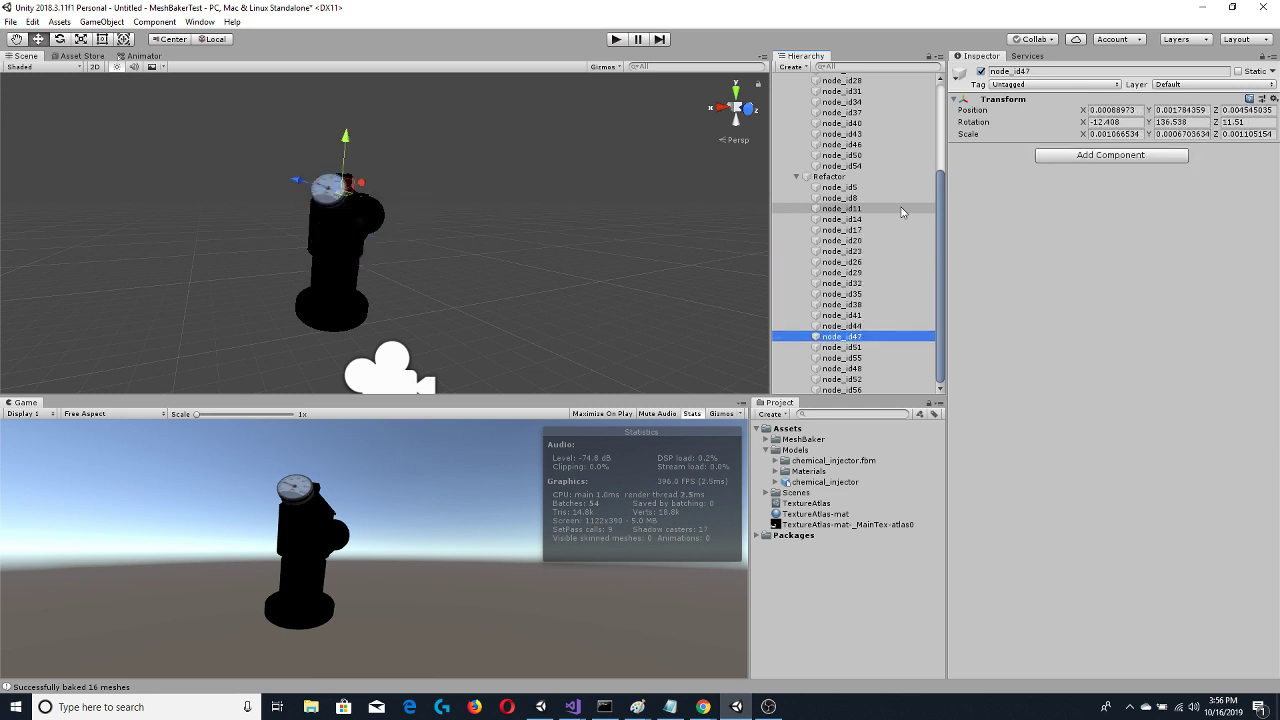
Delete the empty wrapper nodes node_id47 and node_id51 from the Refactor object
{"action": "right_click", "coordinate": [840, 340]}
{"action": "left_click", "coordinate": [899, 407]}
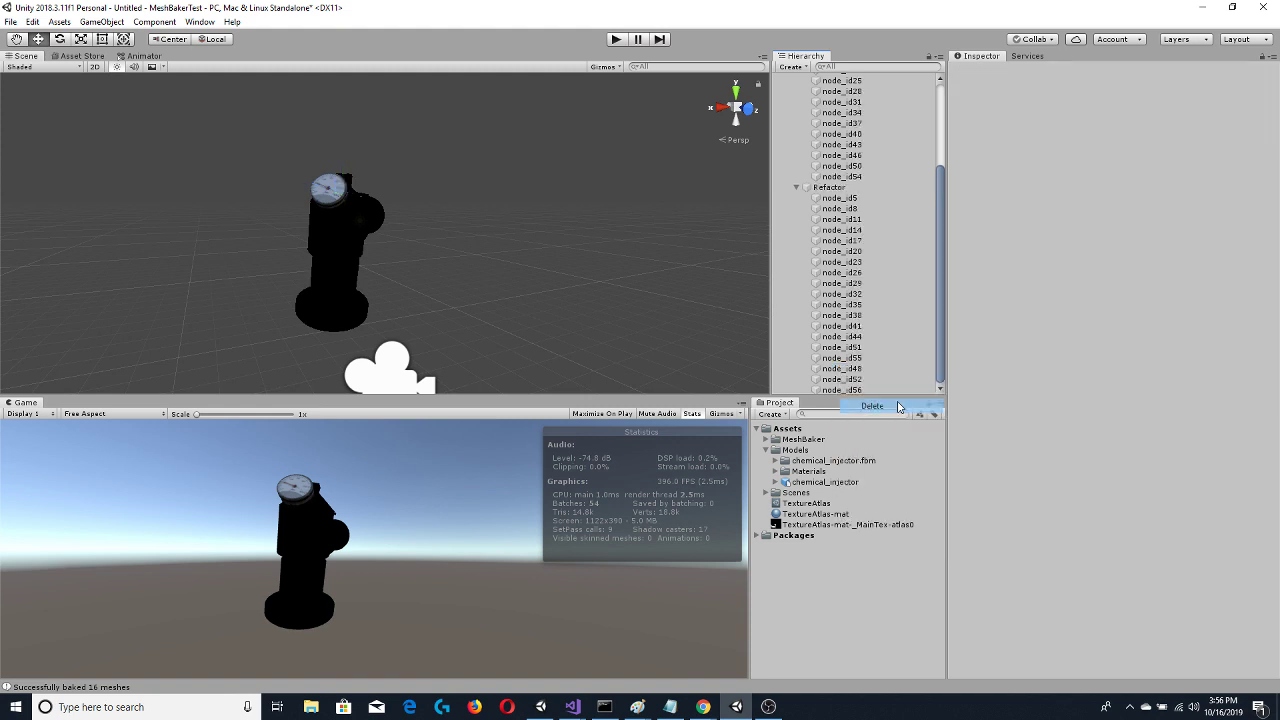
{"action": "left_click", "coordinate": [843, 294]}
{"action": "key", "text": "Down"}
{"action": "key", "text": "Down"}
{"action": "key", "text": "Down"}
{"action": "key", "text": "Down"}
{"action": "key", "text": "Down"}
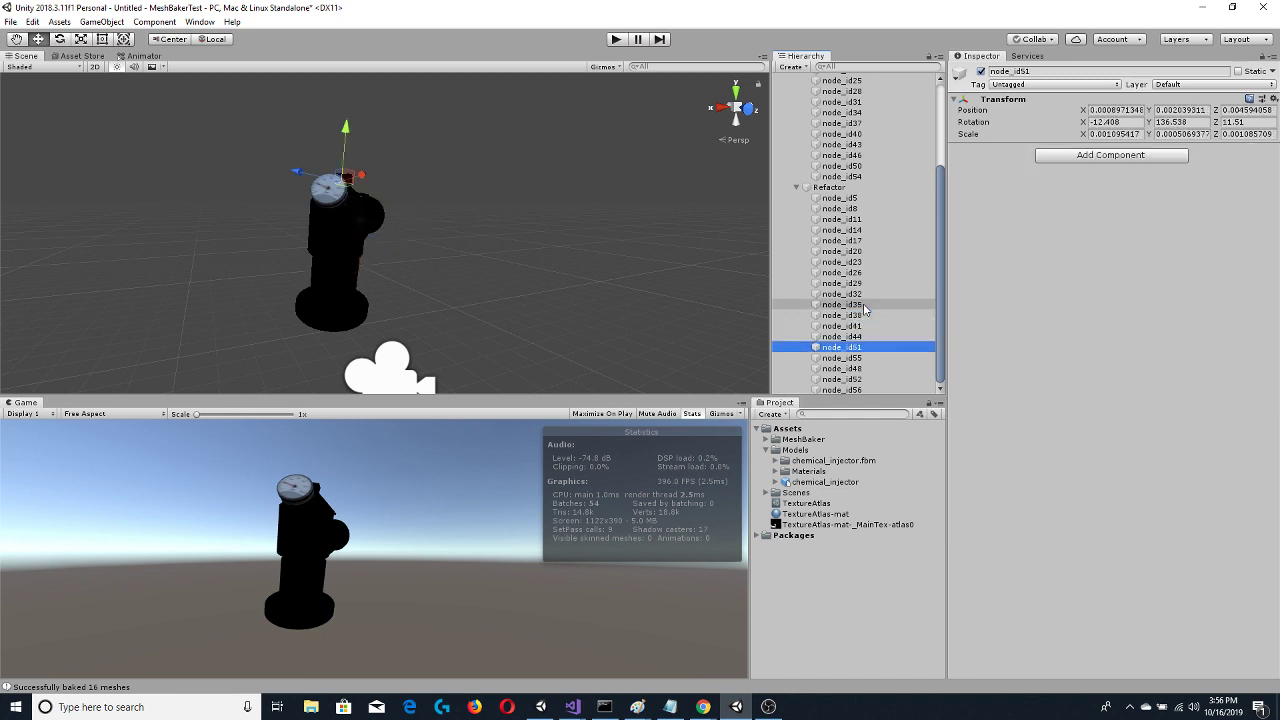
{"action": "right_click", "coordinate": [859, 348]}
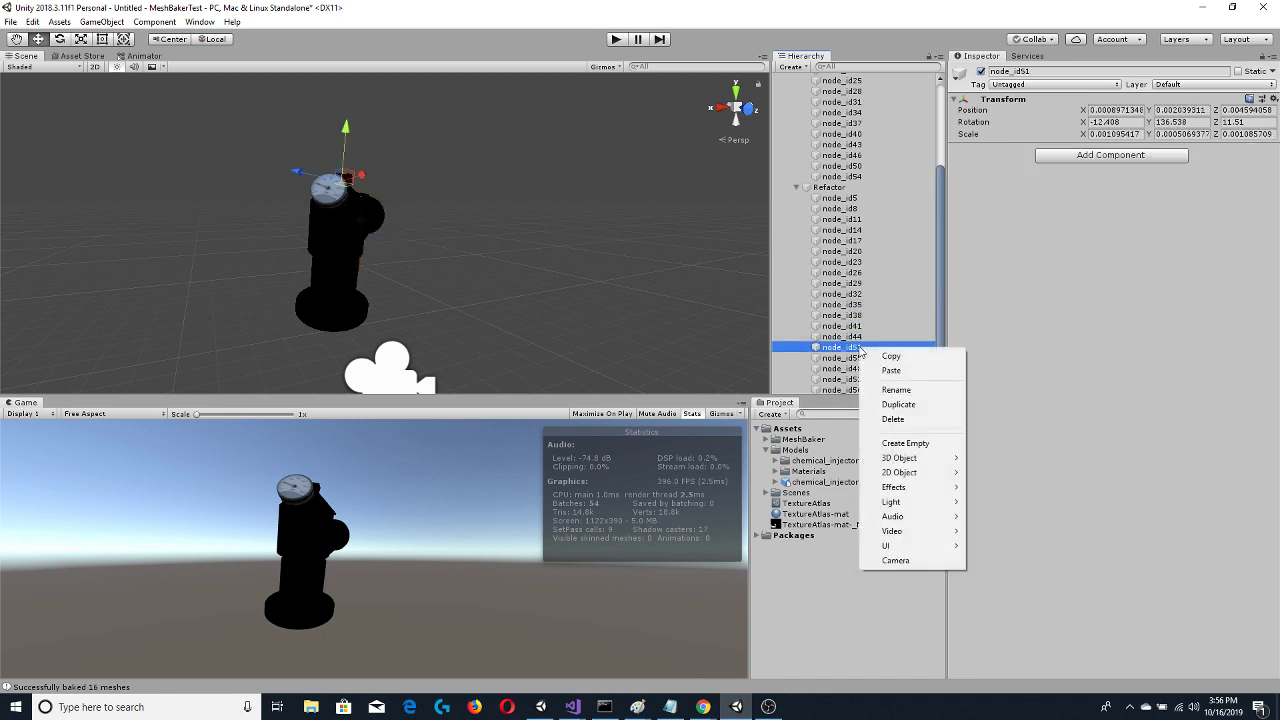
{"action": "left_click", "coordinate": [893, 418]}
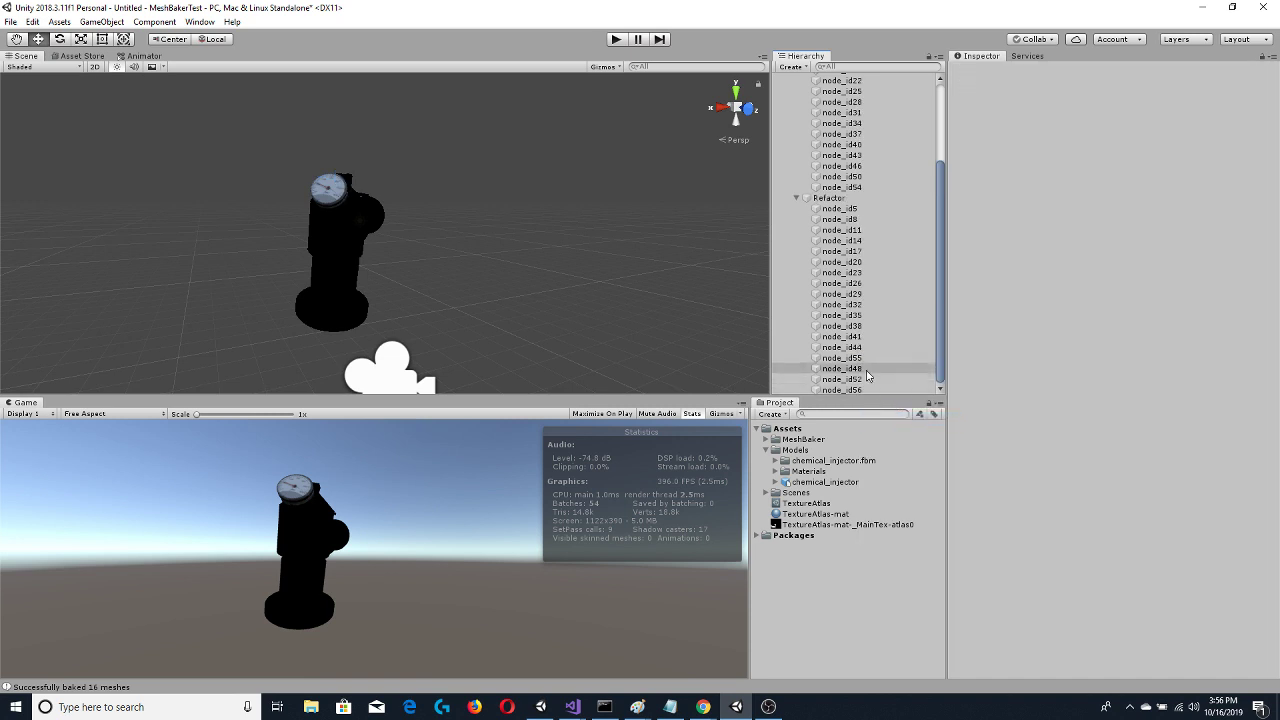
Check Refactor's child nodes from node_id26 downward and delete the empty wrapper node_id55
{"action": "left_click", "coordinate": [845, 283]}
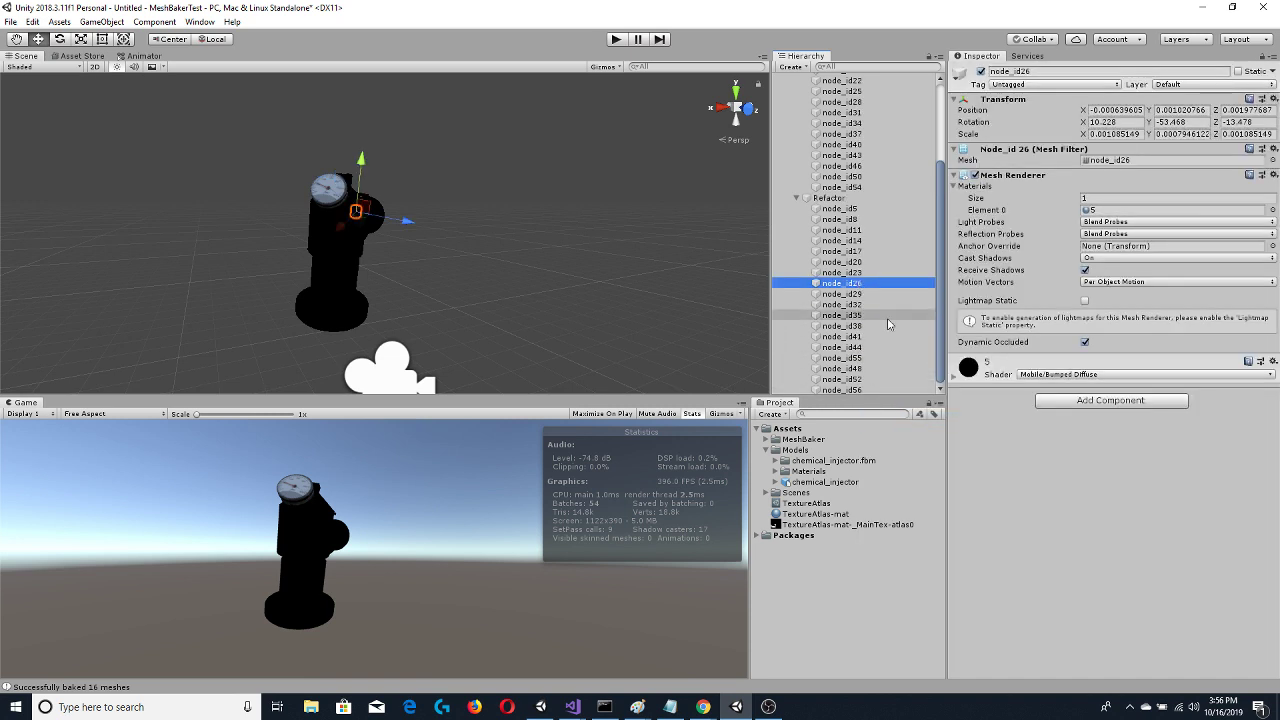
{"action": "key", "text": "Down"}
{"action": "key", "text": "Down"}
{"action": "key", "text": "Down"}
{"action": "key", "text": "Down"}
{"action": "key", "text": "Down"}
{"action": "key", "text": "Down"}
{"action": "key", "text": "Down"}
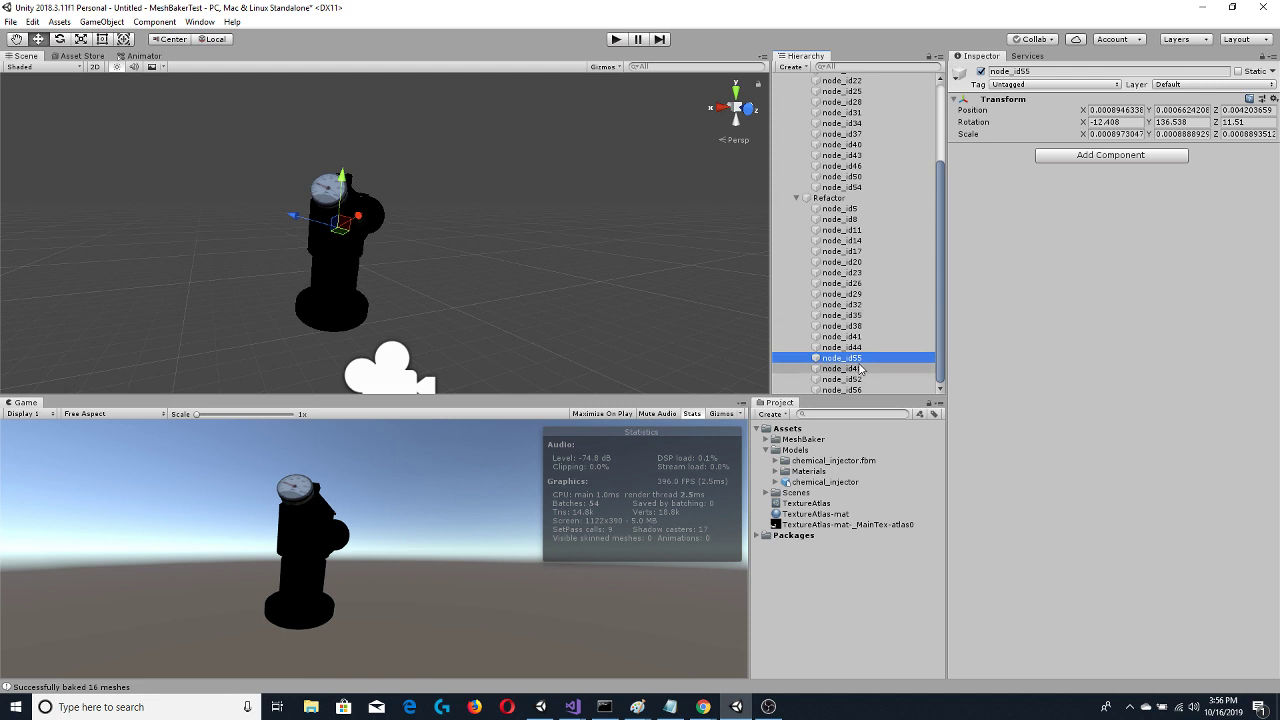
{"action": "right_click", "coordinate": [861, 362]}
{"action": "left_click", "coordinate": [905, 427]}
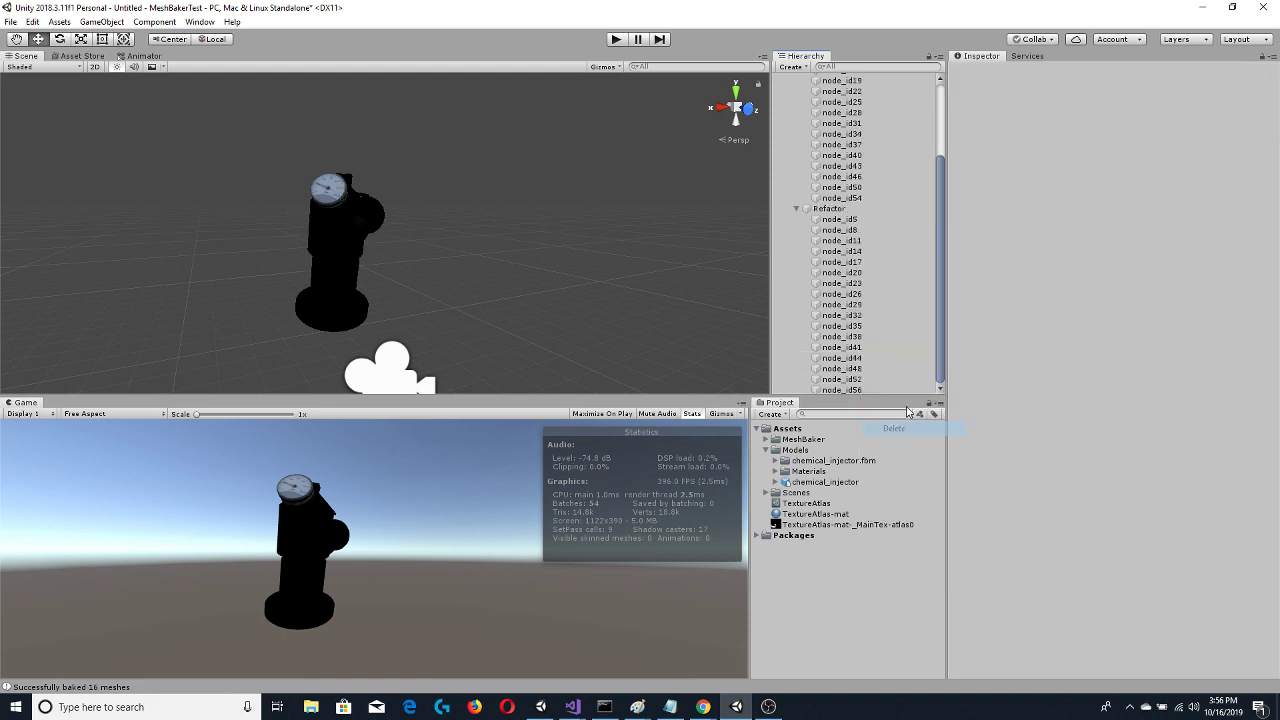
Inspect Refactor's remaining child nodes, from node_id5 to node_id56, for mesh filter and renderer components
{"action": "left_click", "coordinate": [852, 316]}
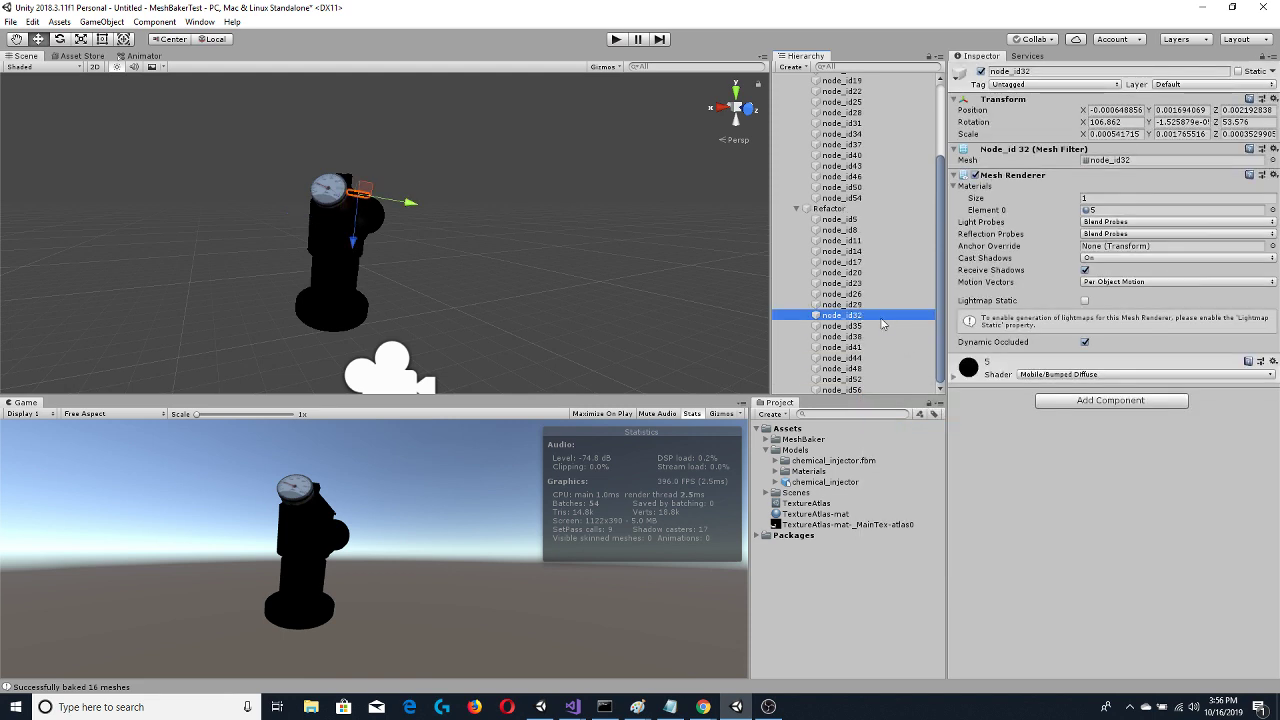
{"action": "key", "text": "Down"}
{"action": "key", "text": "Down"}
{"action": "key", "text": "Down"}
{"action": "key", "text": "Down"}
{"action": "key", "text": "Down"}
{"action": "key", "text": "Down"}
{"action": "key", "text": "Down"}
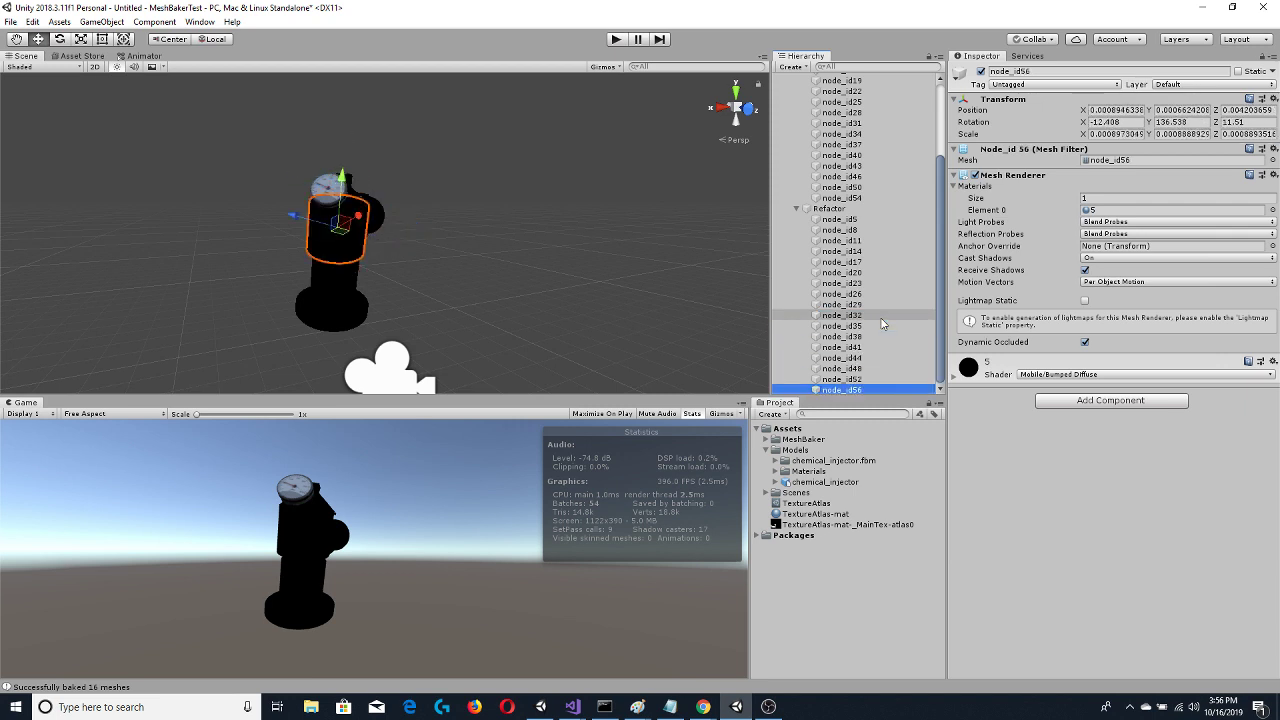
{"action": "key", "text": "Up"}
{"action": "key", "text": "Up"}
{"action": "key", "text": "Up"}
{"action": "key", "text": "Up"}
{"action": "key", "text": "Up"}
{"action": "key", "text": "Up"}
{"action": "key", "text": "Up"}
{"action": "key", "text": "Up"}
{"action": "key", "text": "Up"}
{"action": "key", "text": "Up"}
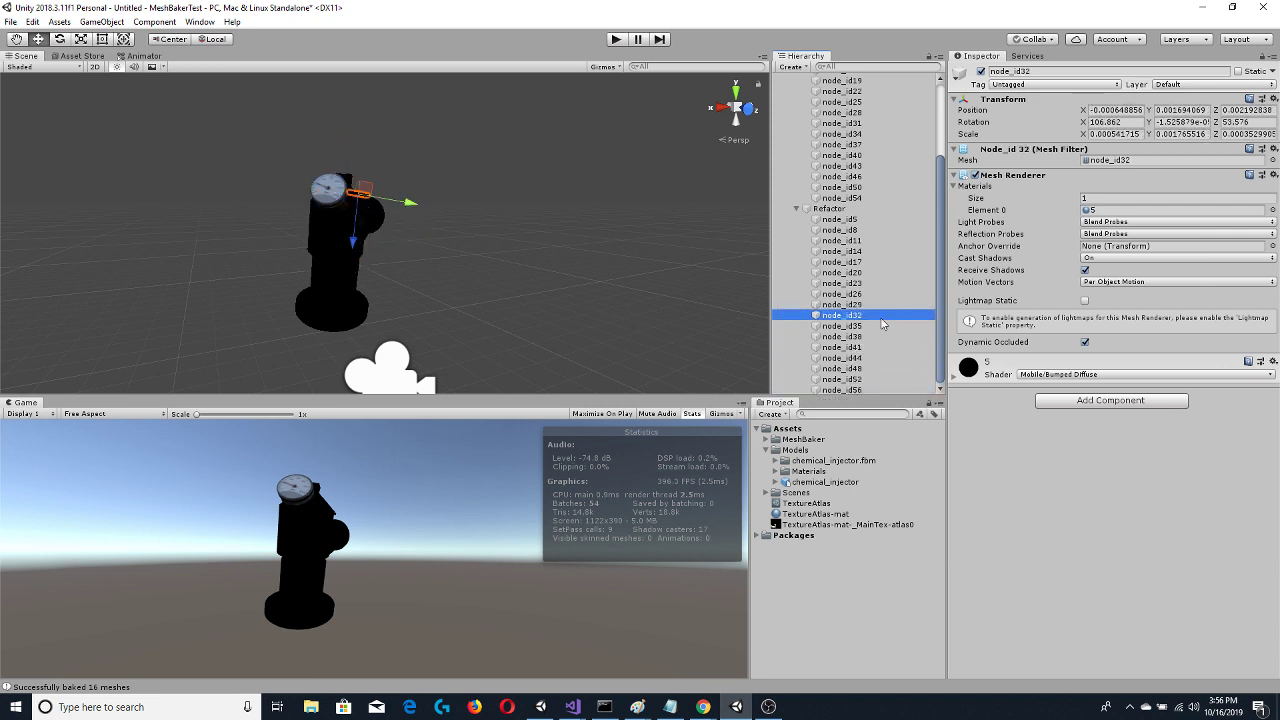
{"action": "key", "text": "Up"}
{"action": "key", "text": "Up"}
{"action": "key", "text": "Up"}
{"action": "key", "text": "Down"}
{"action": "key", "text": "Down"}
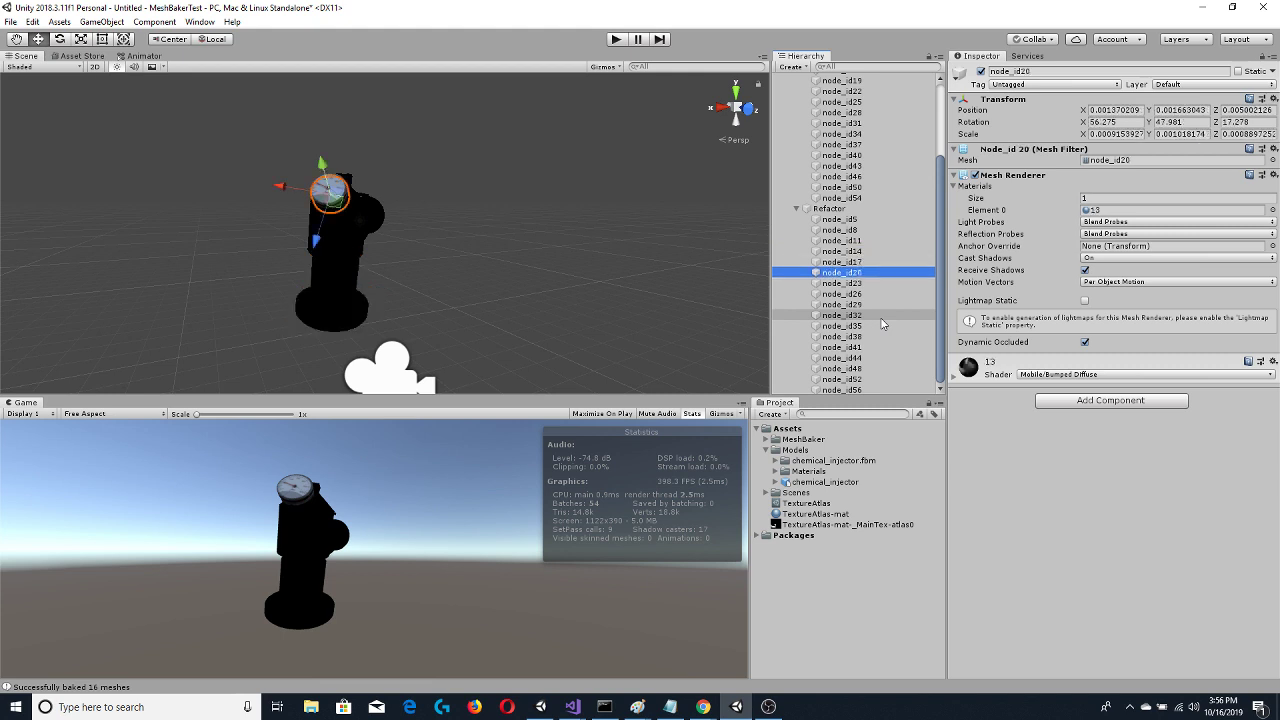
{"action": "key", "text": "Up"}
{"action": "key", "text": "Up"}
{"action": "key", "text": "Up"}
{"action": "key", "text": "Up"}
{"action": "key", "text": "Up"}
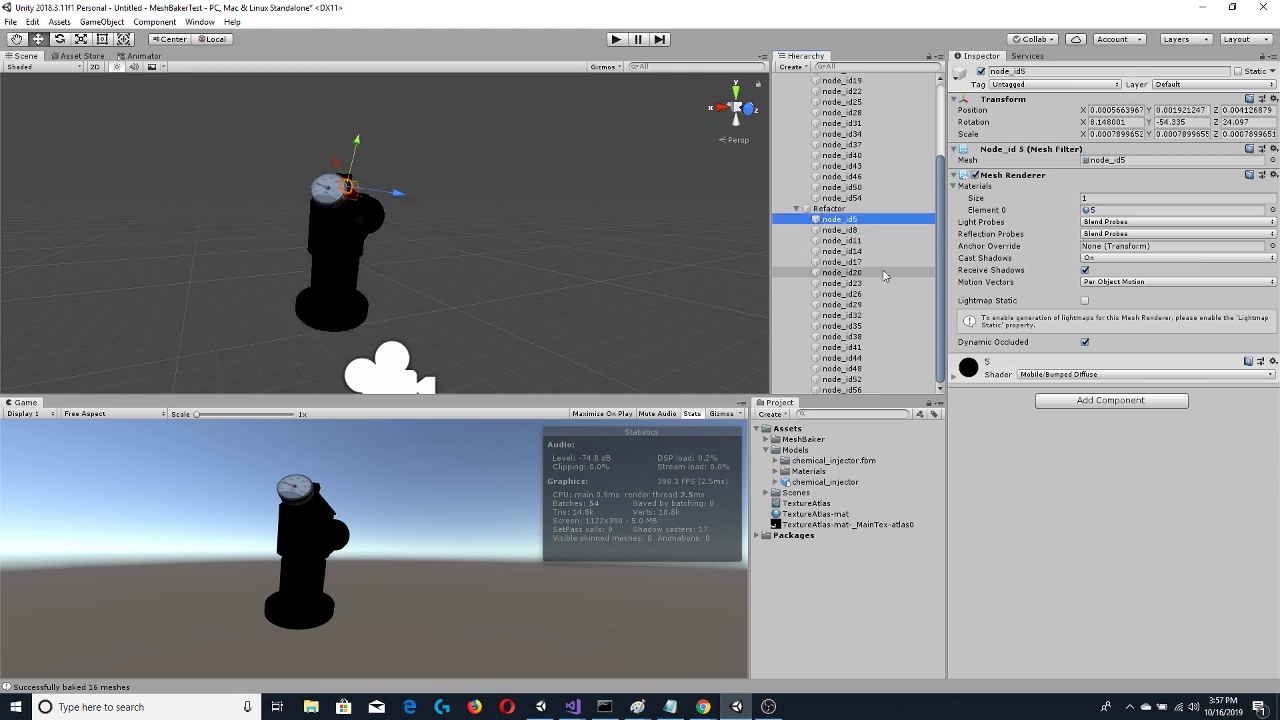
Delete the empty nodes node_id4 through node_id54 under node_id58, together with node_id58 itself
{"action": "scroll", "coordinate": [878, 235], "scroll_direction": "up", "scroll_amount": 3}
{"action": "left_click", "coordinate": [837, 130]}
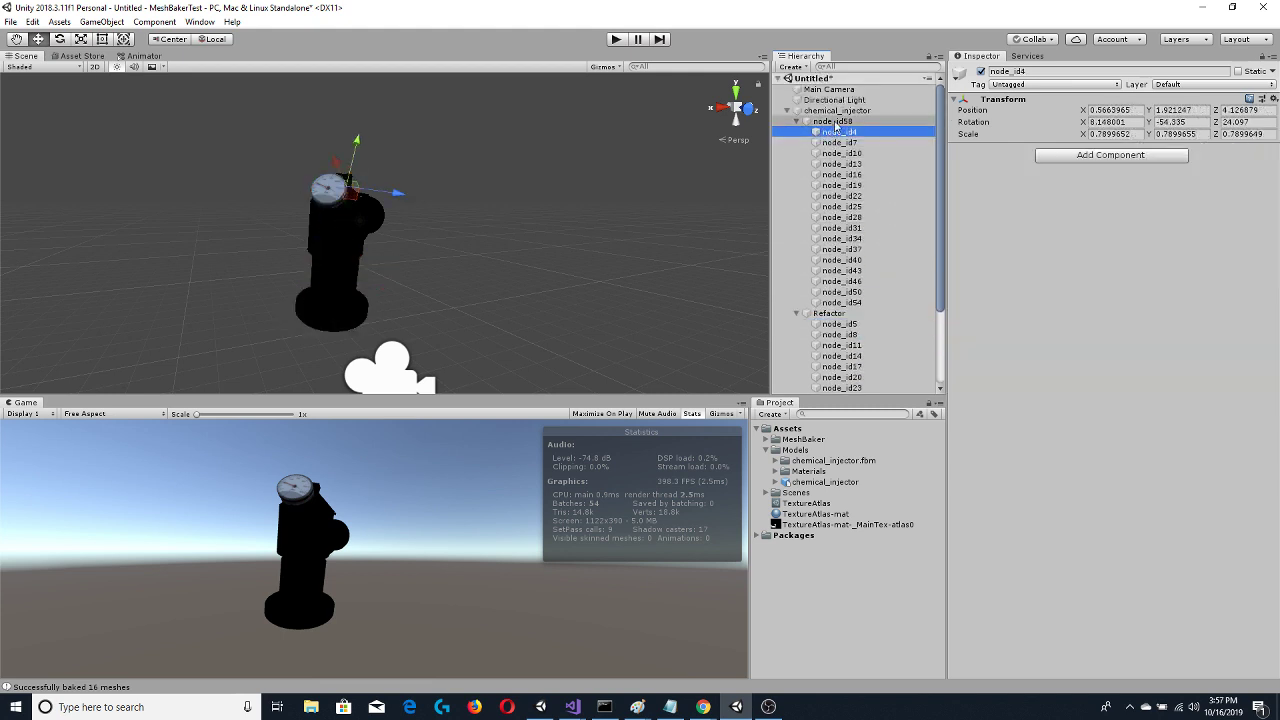
{"action": "left_click", "coordinate": [857, 303], "text": "shift"}
{"action": "right_click", "coordinate": [862, 224]}
{"action": "left_click", "coordinate": [898, 295]}
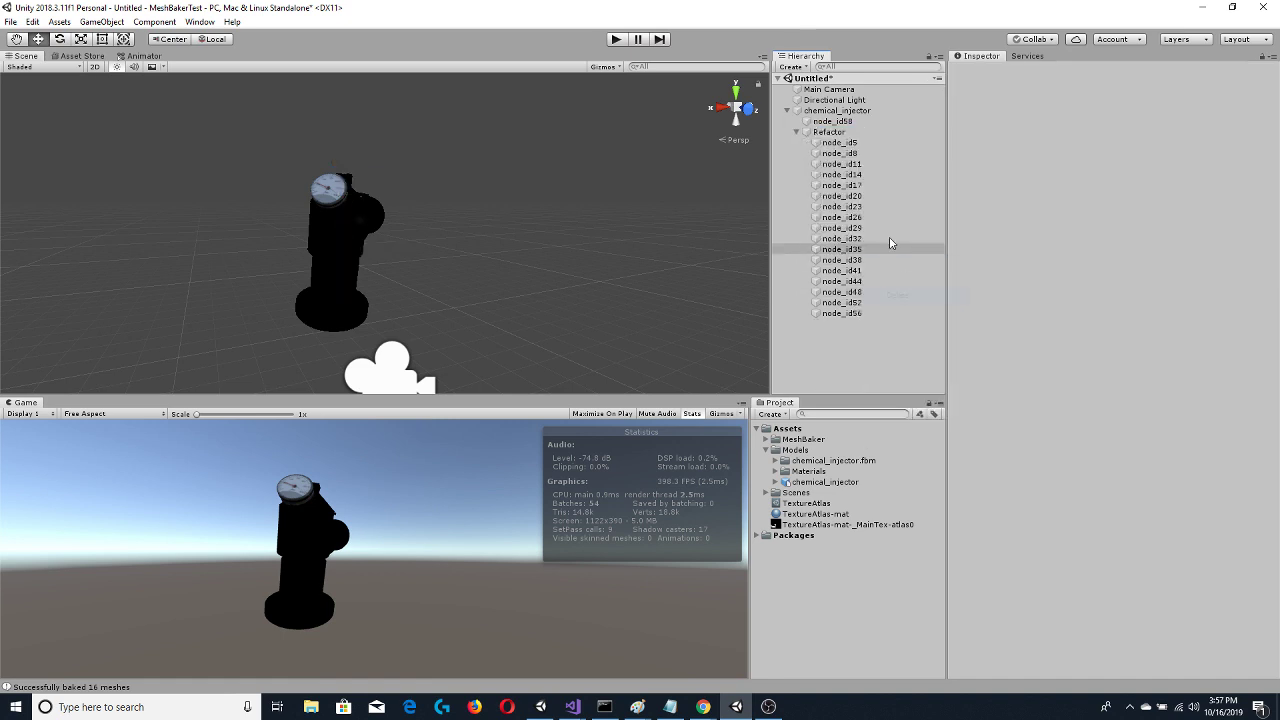
{"action": "right_click", "coordinate": [834, 121]}
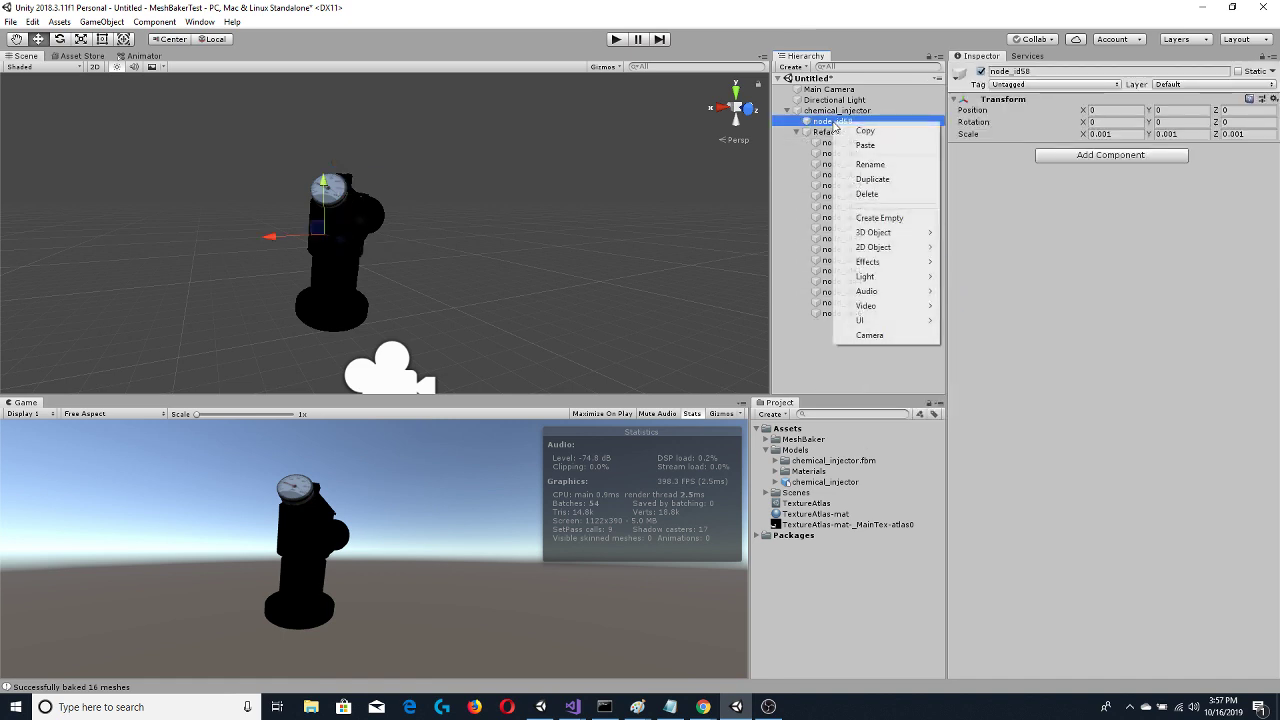
{"action": "left_click", "coordinate": [868, 193]}
Reparent node_id5 through node_id56 from Refactor directly to chemical_injector and delete the emptied Refactor object
{"action": "left_click", "coordinate": [840, 131]}
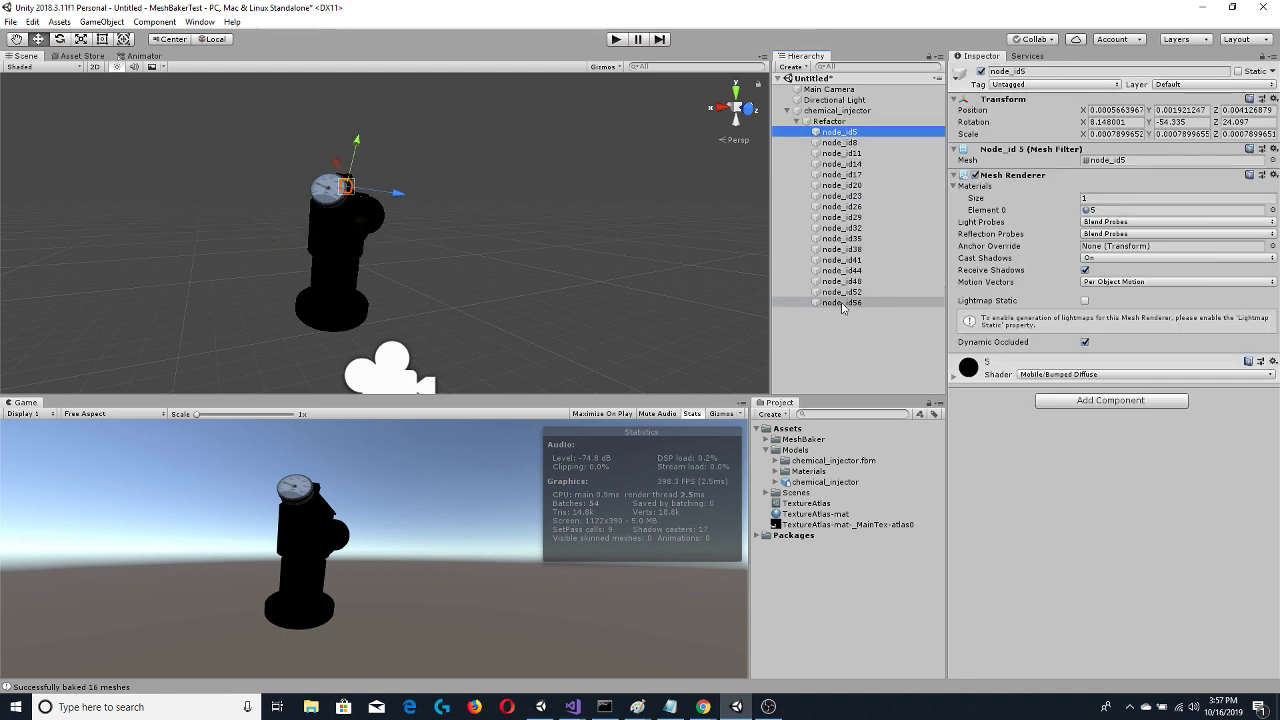
{"action": "left_click", "coordinate": [842, 303], "text": "shift"}
{"action": "left_click_drag", "start_coordinate": [836, 133], "coordinate": [834, 112]}
{"action": "left_click", "coordinate": [836, 121]}
{"action": "right_click", "coordinate": [838, 121]}
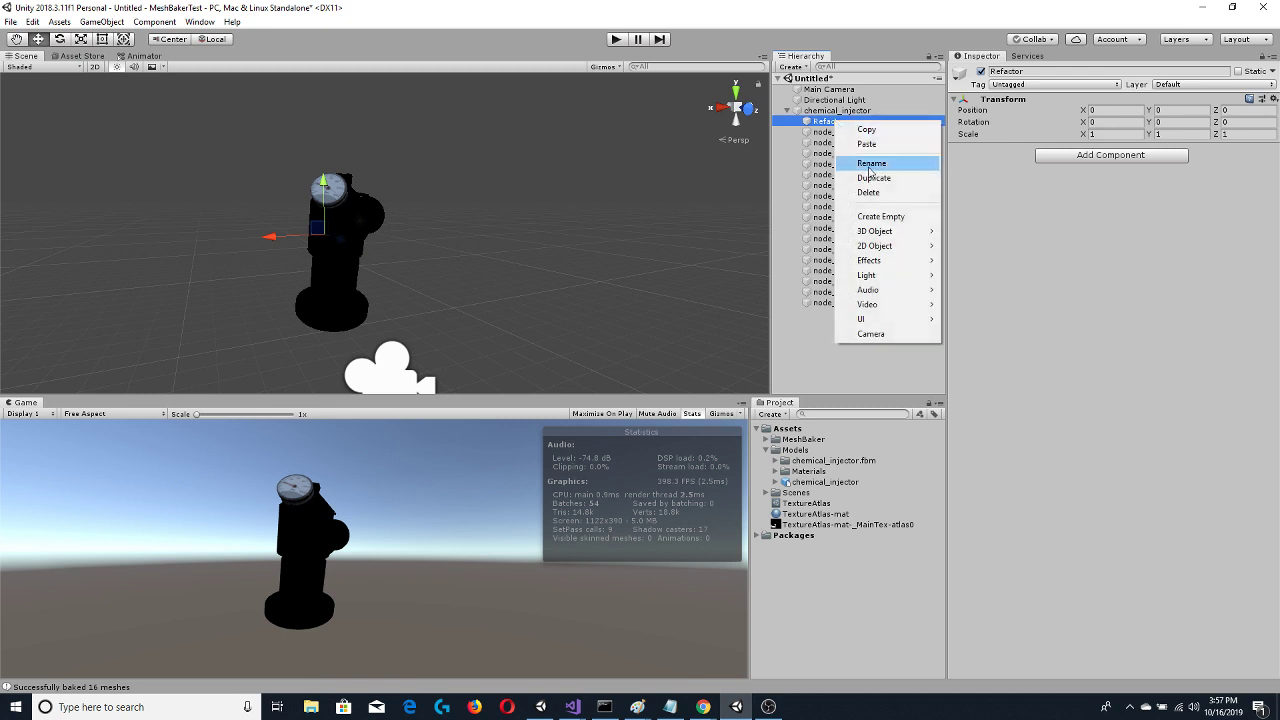
{"action": "left_click", "coordinate": [868, 192]}
Inspect chemical_injector's child nodes, from node_id5 to node_id56, for mesh filter and renderer components
{"action": "left_click", "coordinate": [845, 121]}
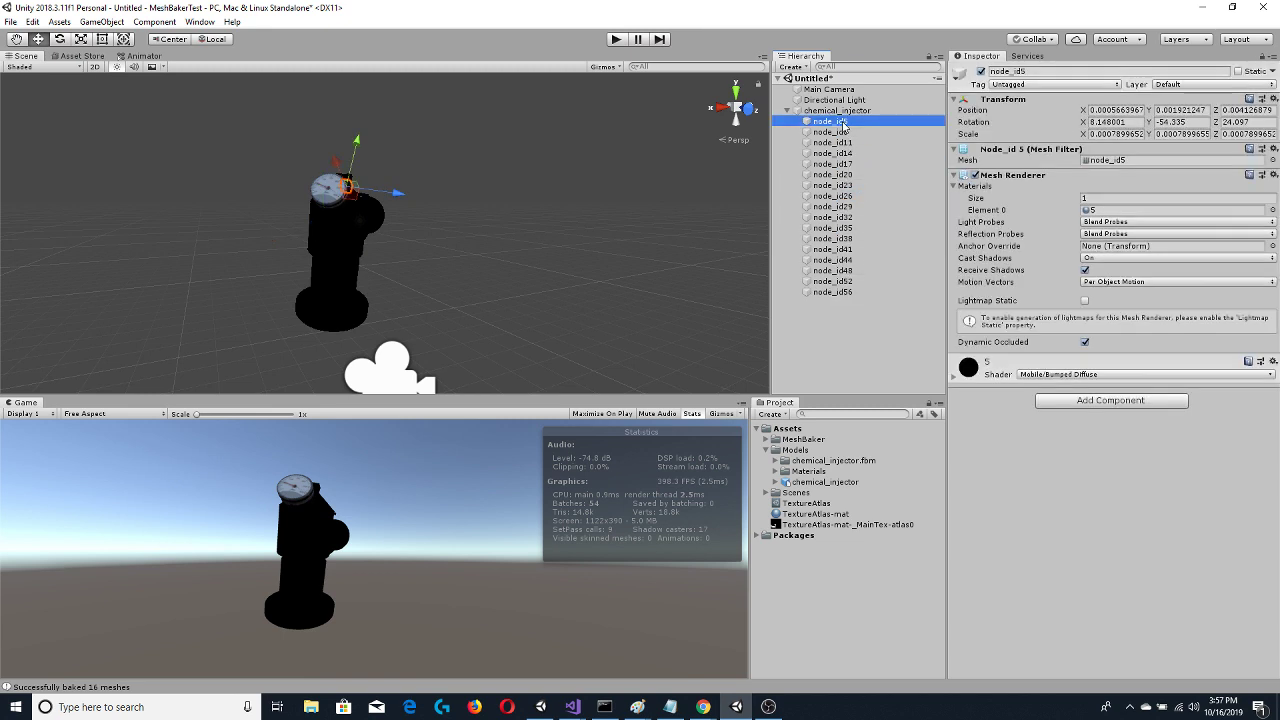
{"action": "left_click", "coordinate": [842, 281]}
{"action": "left_click", "coordinate": [845, 293]}
{"action": "left_click", "coordinate": [842, 121]}
{"action": "left_click", "coordinate": [827, 134]}
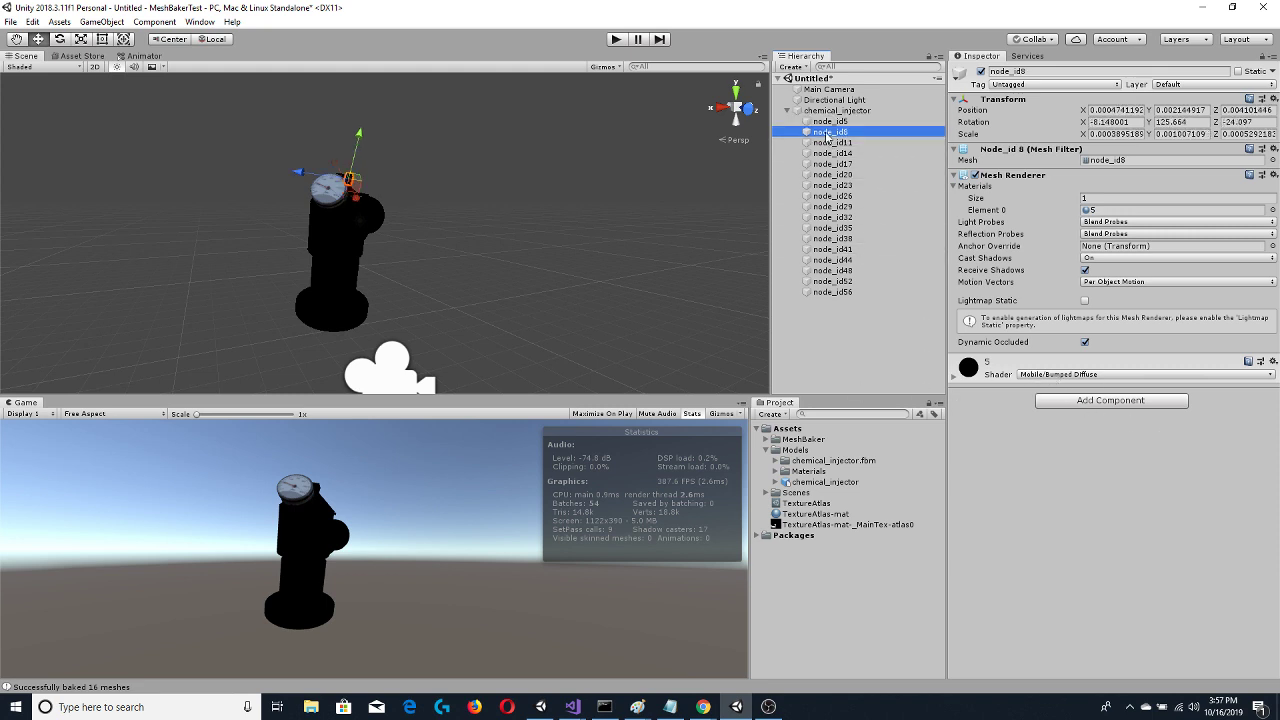
{"action": "left_click", "coordinate": [834, 153]}
{"action": "left_click", "coordinate": [837, 164]}
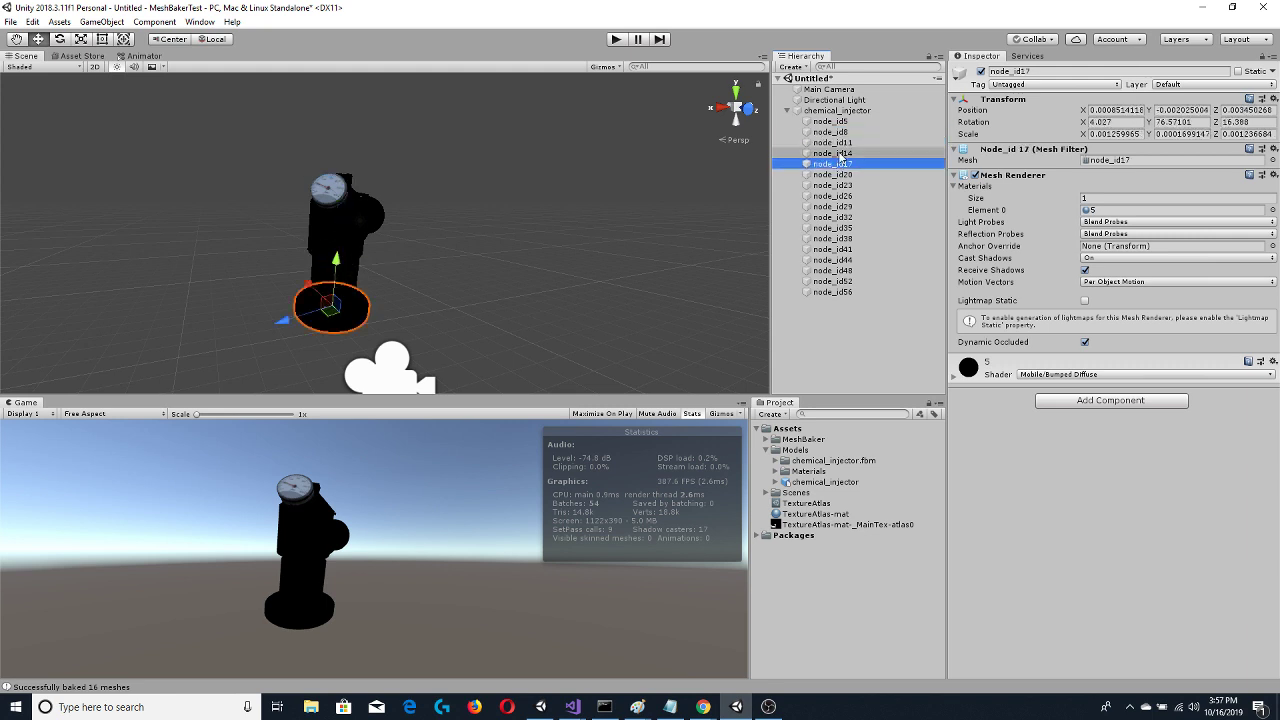
{"action": "left_click", "coordinate": [840, 146]}
{"action": "left_click", "coordinate": [842, 155]}
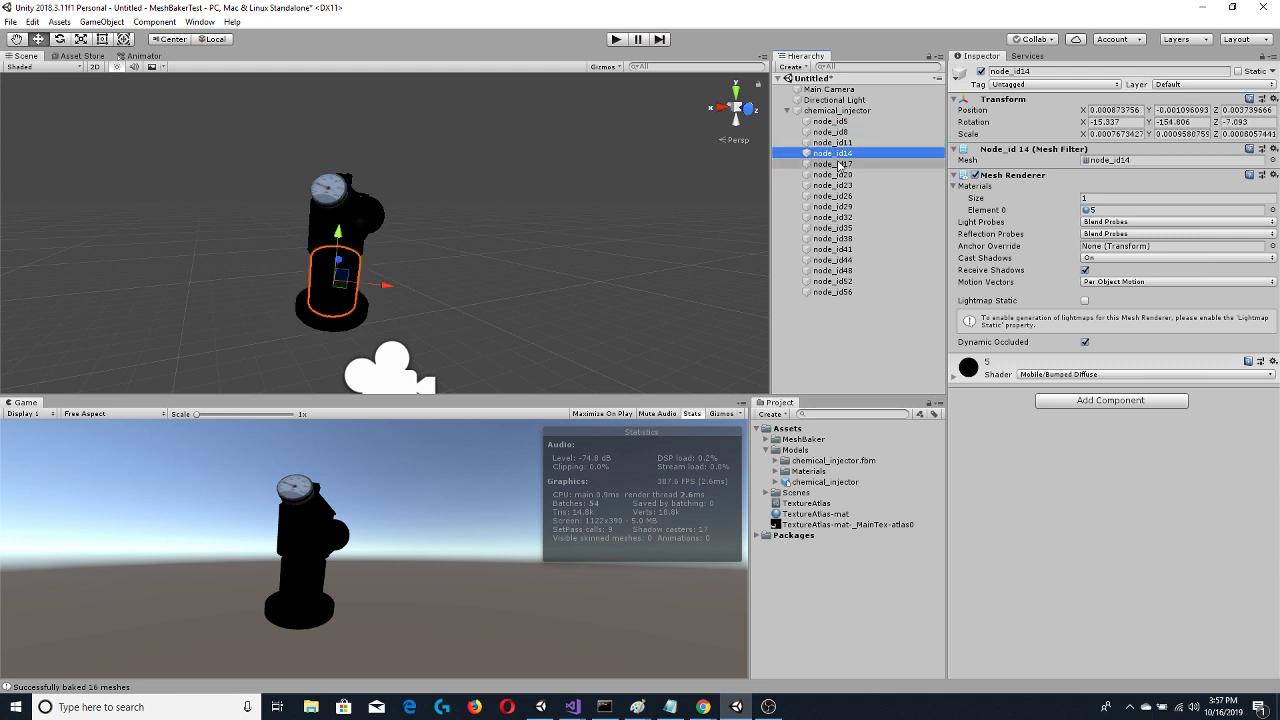
{"action": "key", "text": "Down"}
{"action": "key", "text": "Down"}
{"action": "key", "text": "Down"}
{"action": "key", "text": "Down"}
{"action": "key", "text": "Down"}
{"action": "key", "text": "Down"}
{"action": "key", "text": "Down"}
{"action": "key", "text": "Down"}
{"action": "key", "text": "Down"}
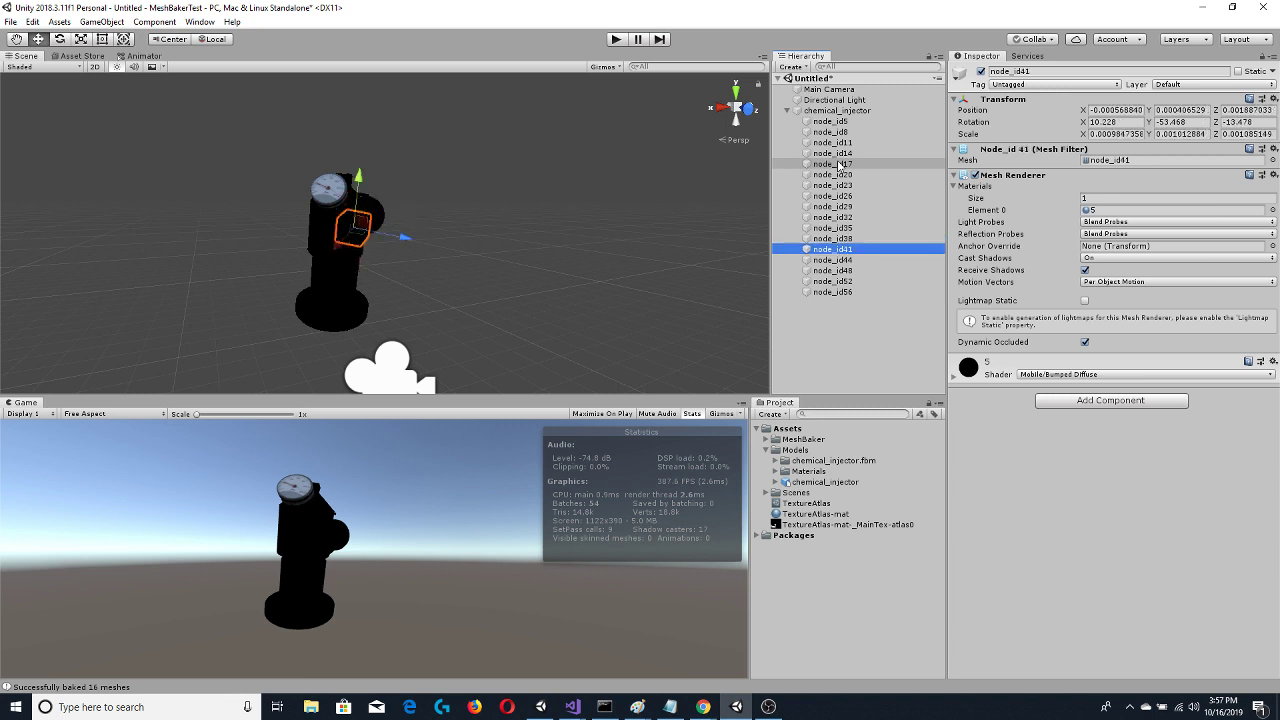
{"action": "key", "text": "Down"}
{"action": "key", "text": "Down"}
{"action": "key", "text": "Down"}
{"action": "key", "text": "Down"}
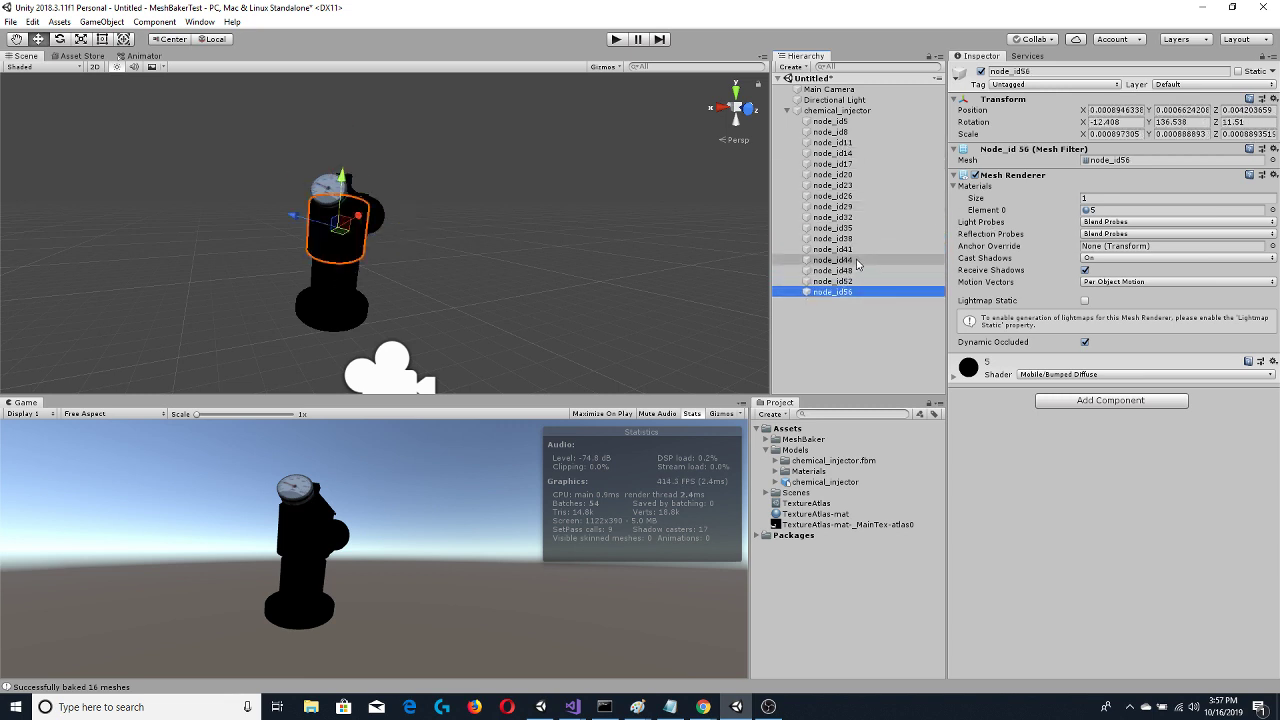
Create a Mesh Baker TextureBaker object in the scene and review its settings and child hierarchy
{"action": "left_click", "coordinate": [98, 22]}
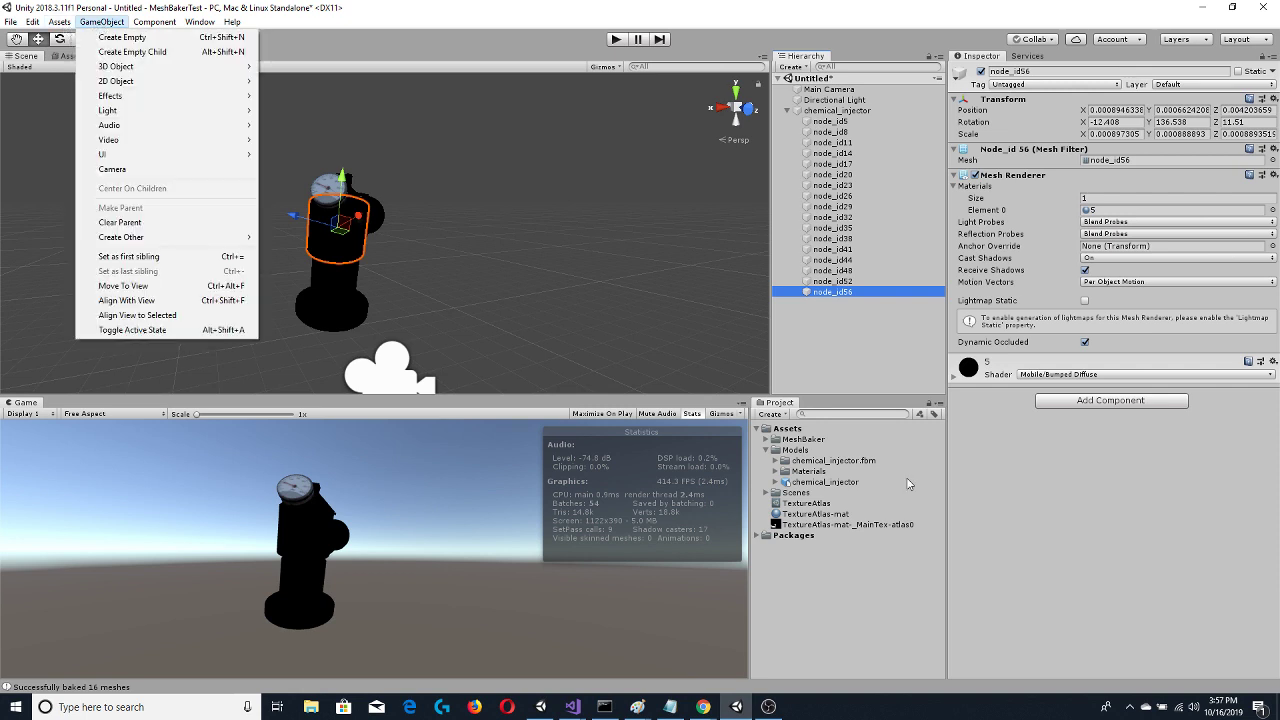
{"action": "left_click", "coordinate": [795, 440]}
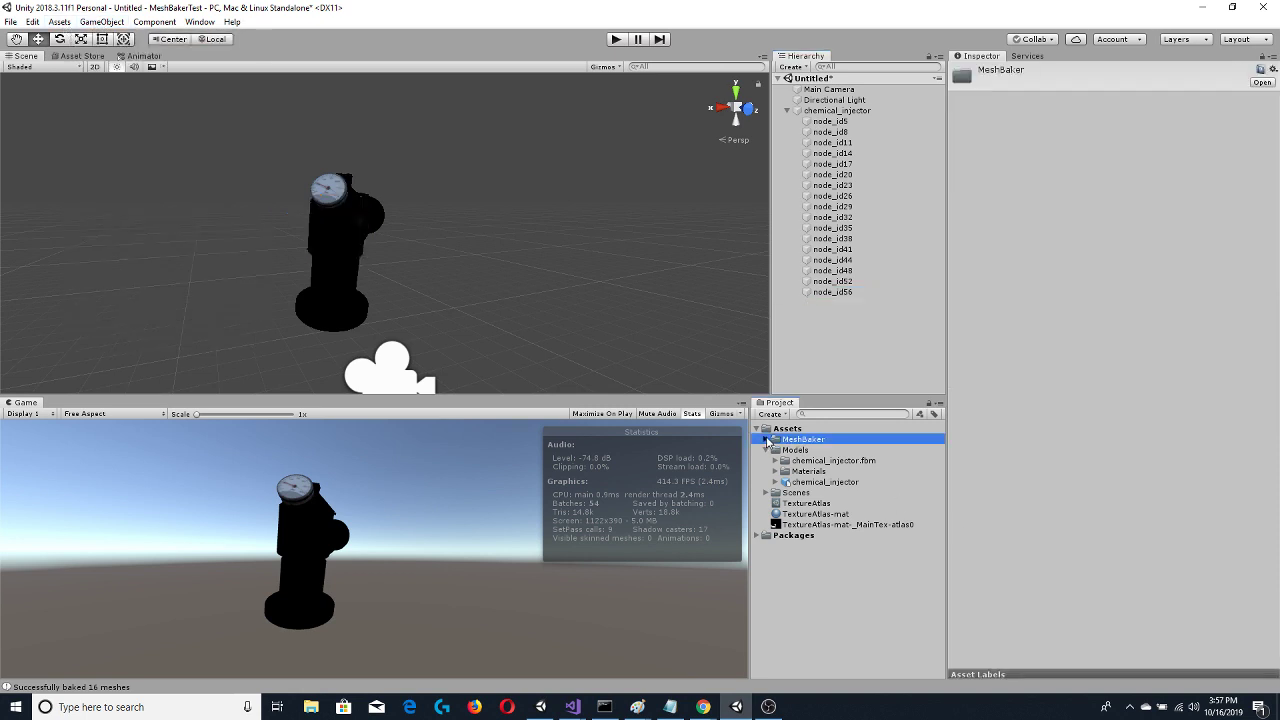
{"action": "left_click", "coordinate": [100, 24]}
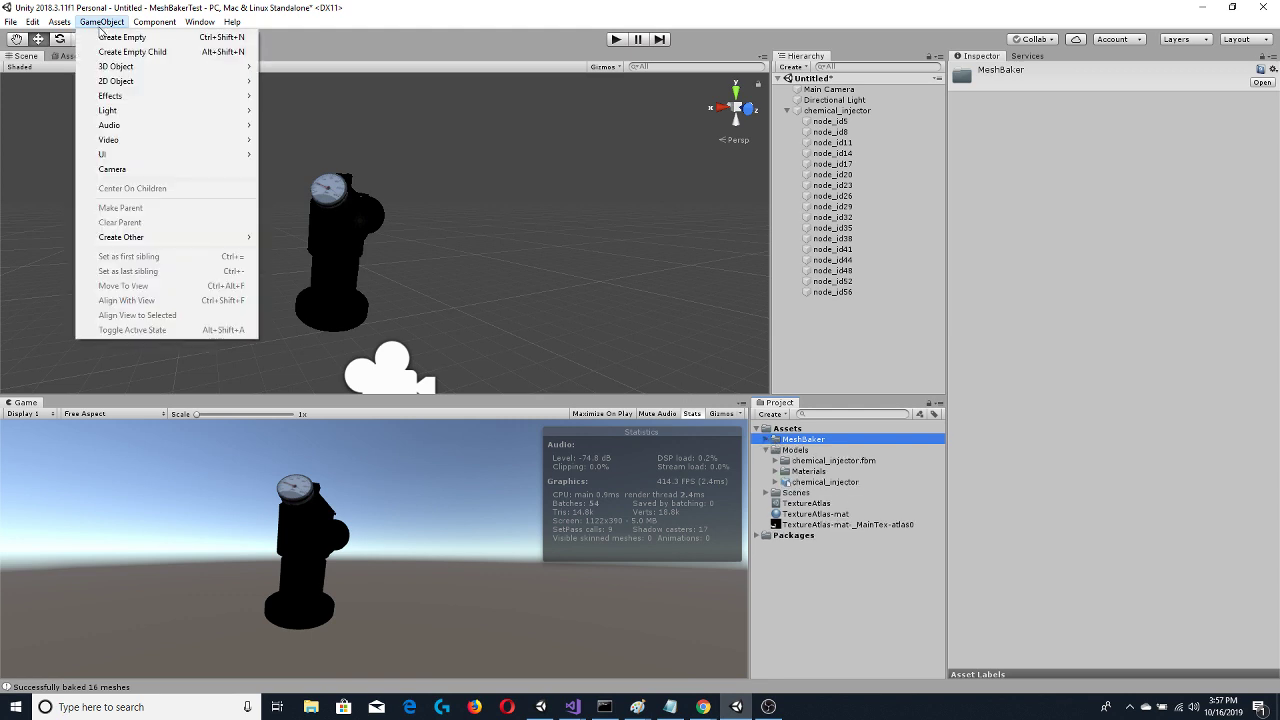
{"action": "mouse_move", "coordinate": [165, 243]}
{"action": "mouse_move", "coordinate": [280, 241]}
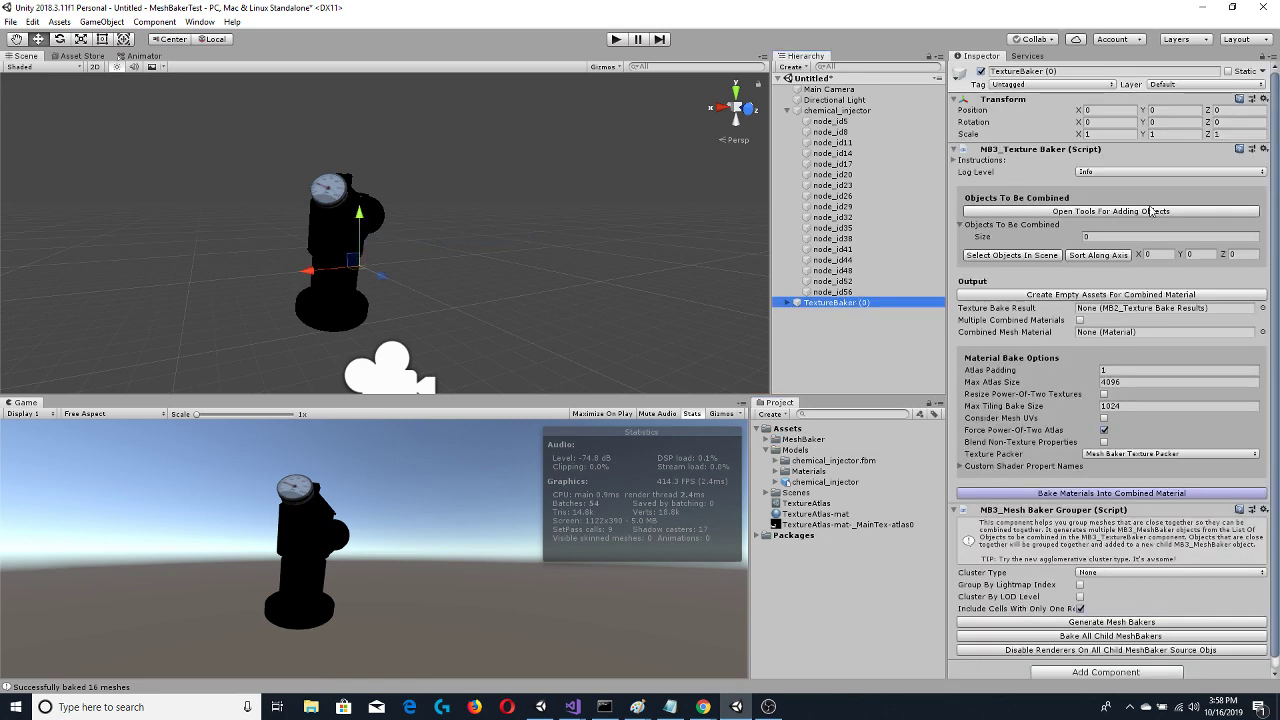
{"action": "scroll", "coordinate": [1152, 240], "scroll_direction": "down", "scroll_amount": 1}
{"action": "scroll", "coordinate": [1155, 263], "scroll_direction": "up", "scroll_amount": 1}
{"action": "left_click", "coordinate": [786, 303]}
{"action": "left_click", "coordinate": [786, 303]}
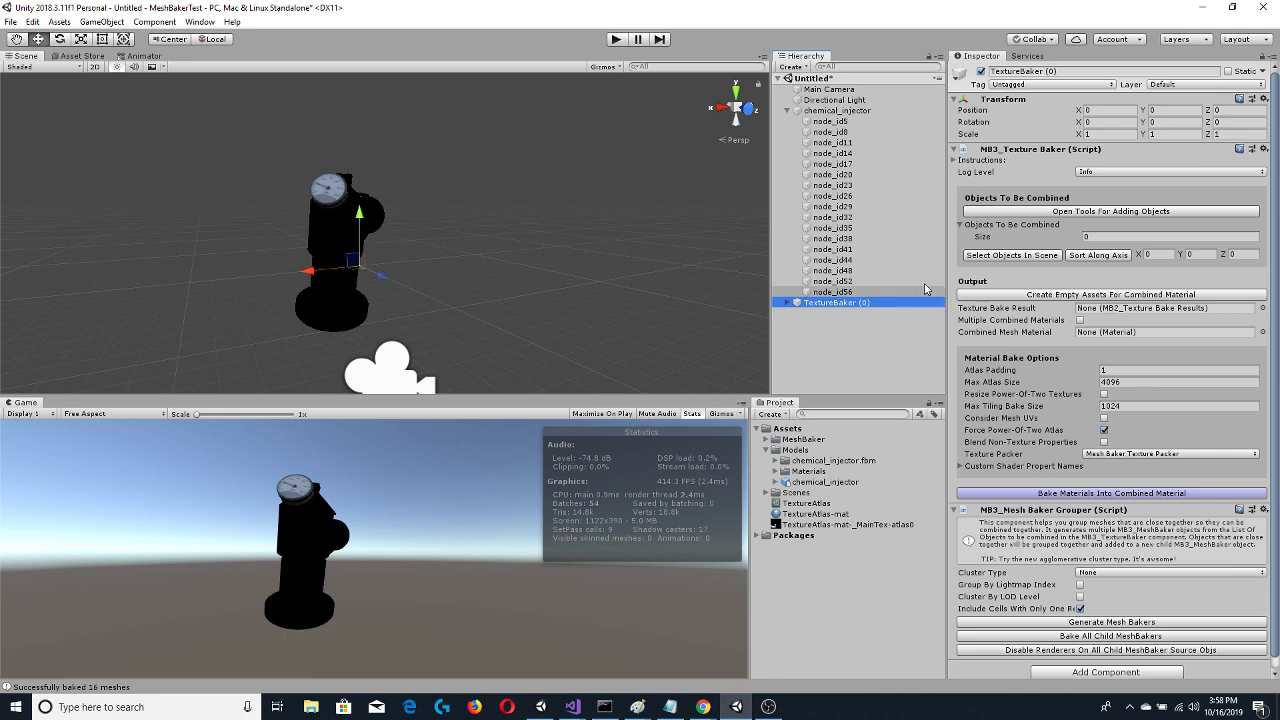
Add all chemical_injector child nodes, node_id5 through node_id56, to the TextureBaker's Objects To Be Combined list
{"action": "left_click", "coordinate": [884, 120]}
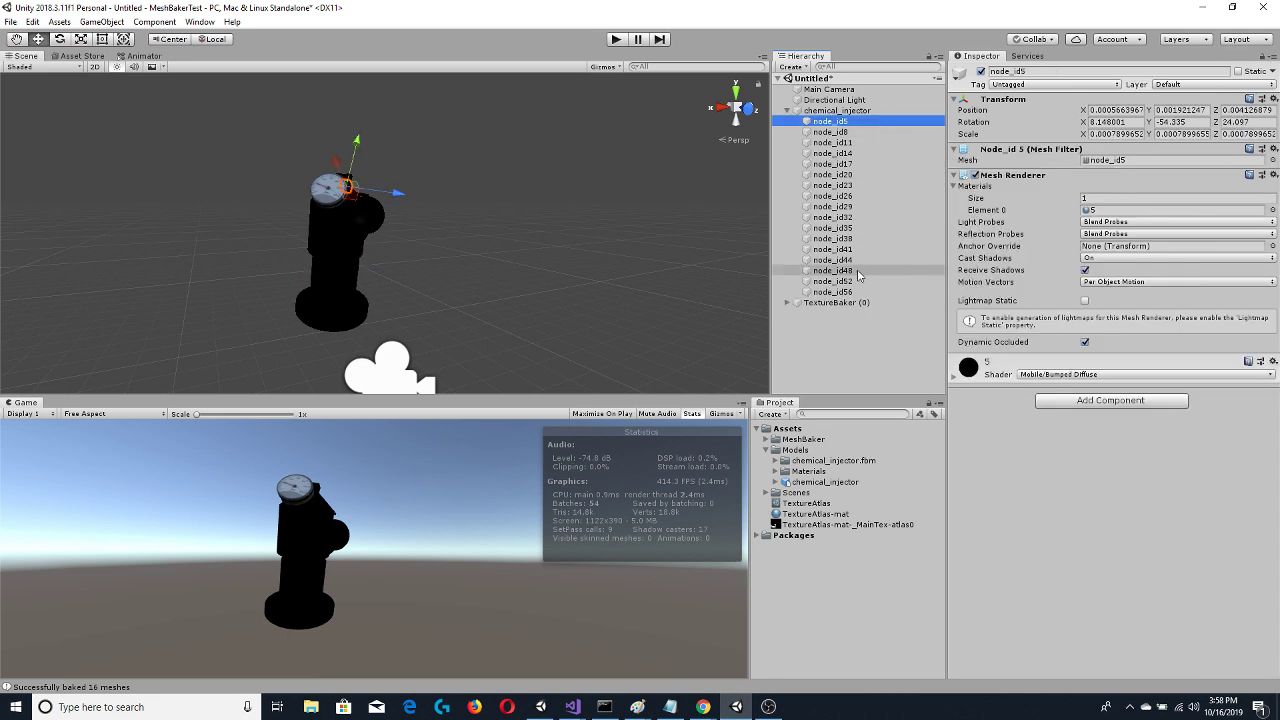
{"action": "left_click", "coordinate": [837, 302]}
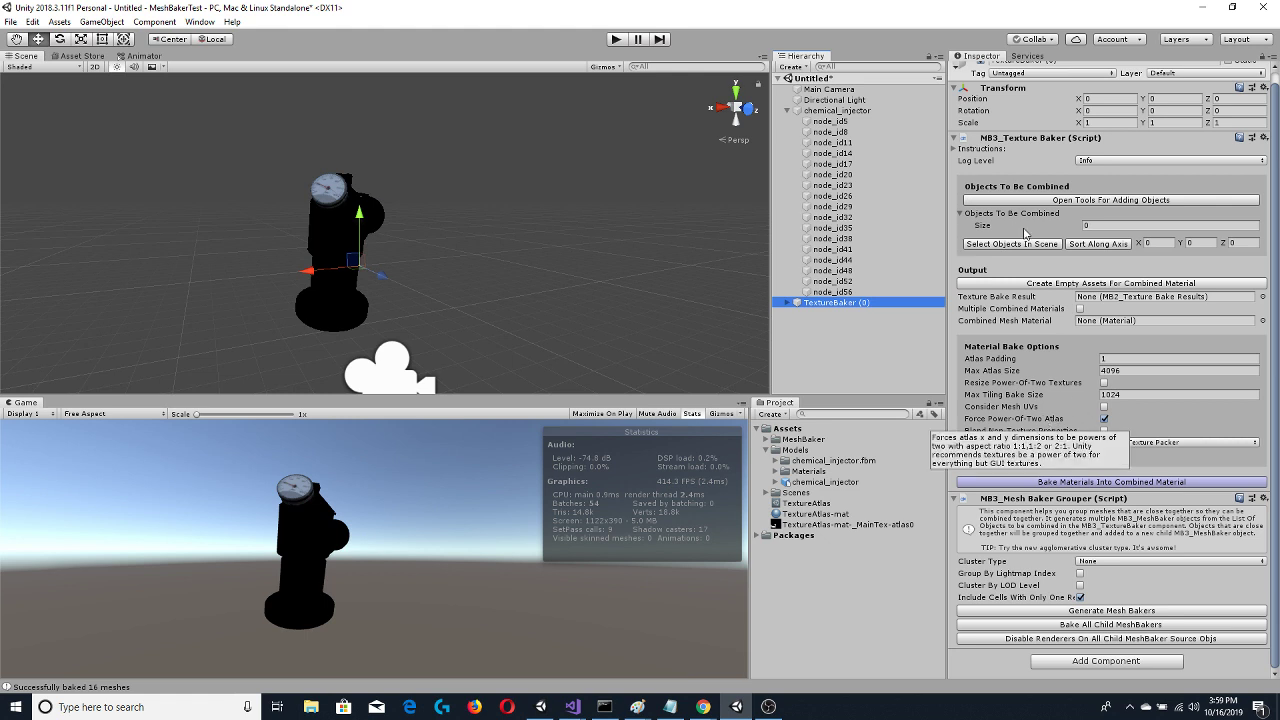
{"action": "scroll", "coordinate": [1108, 318], "scroll_direction": "up", "scroll_amount": 1}
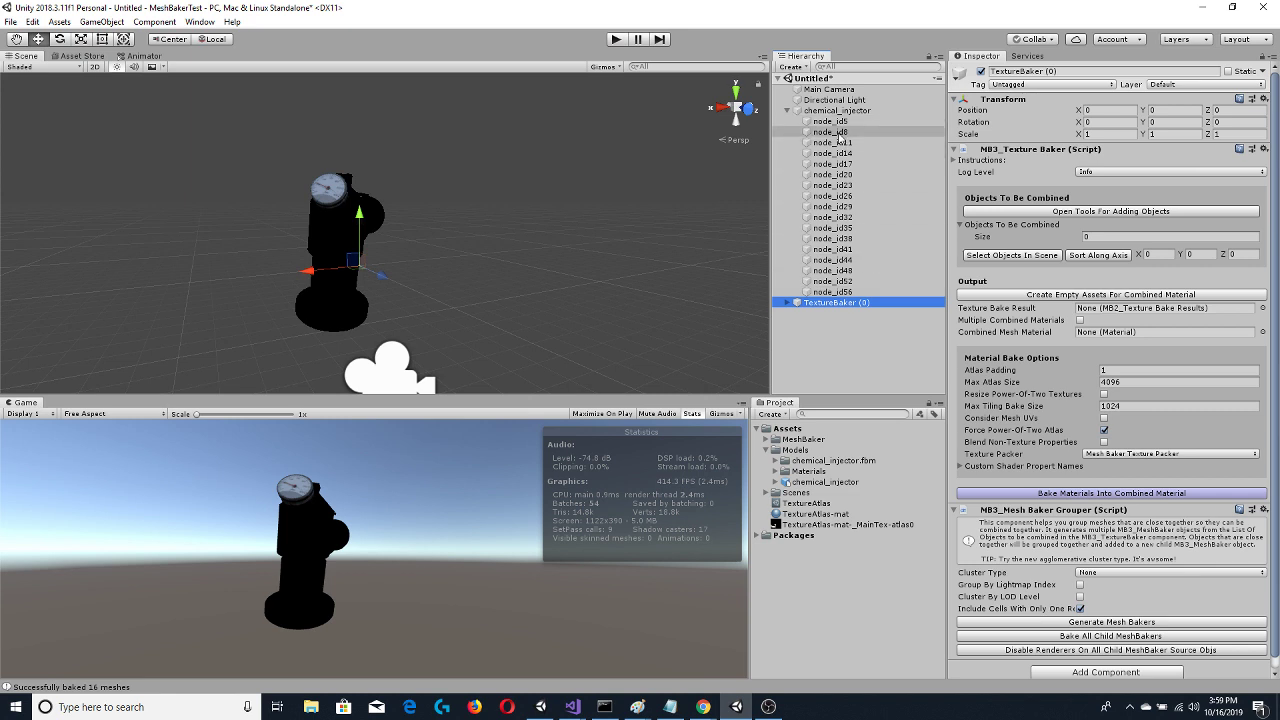
{"action": "left_click_drag", "start_coordinate": [835, 122], "coordinate": [1010, 236]}
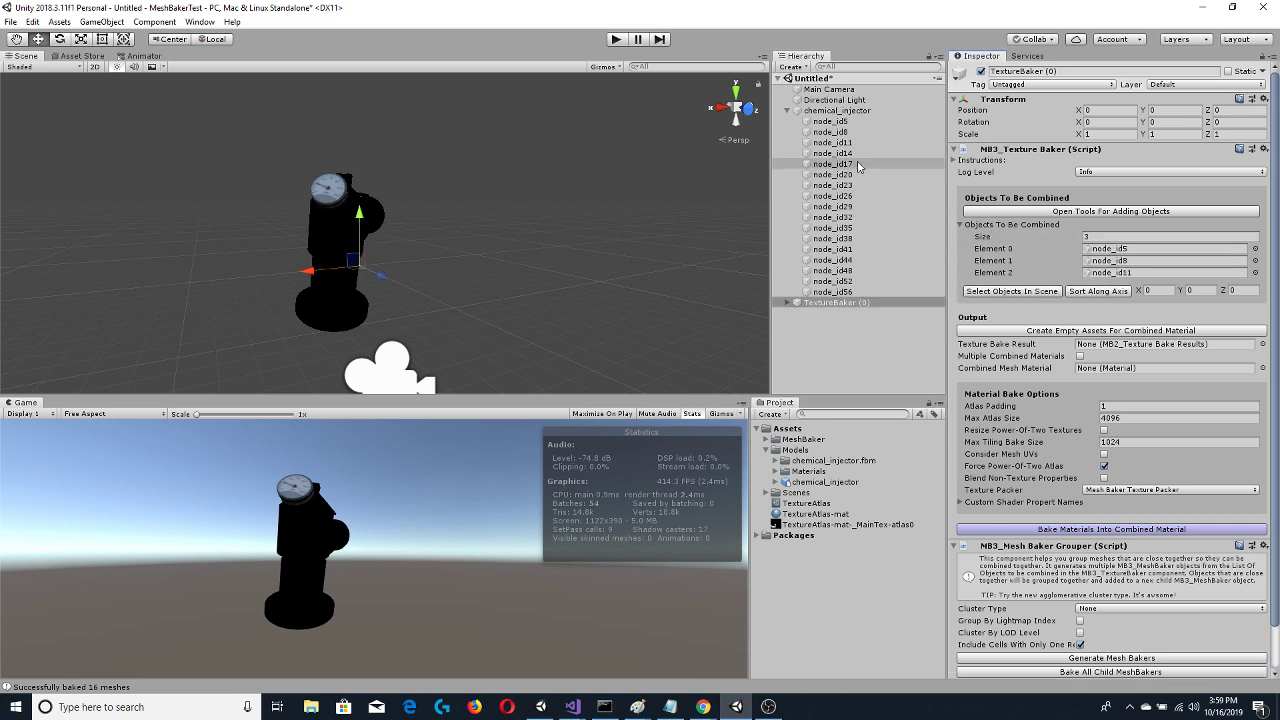
{"action": "left_click_drag", "start_coordinate": [832, 153], "coordinate": [1013, 230]}
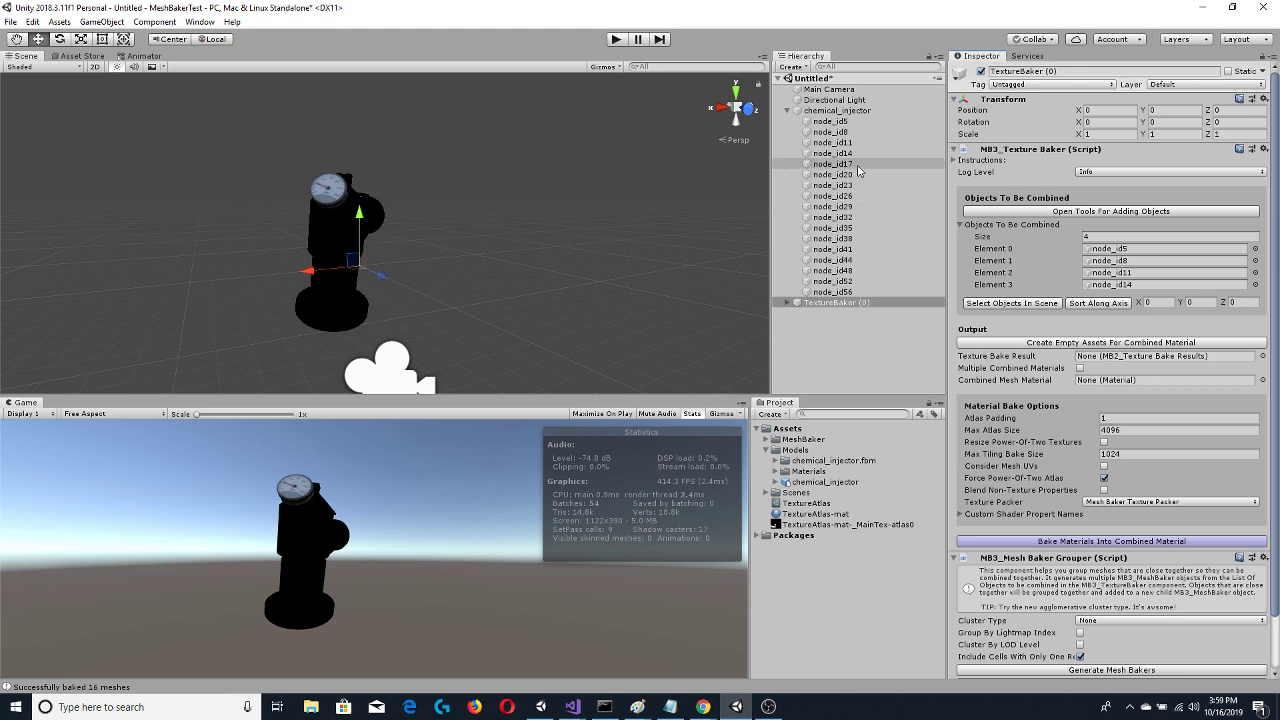
{"action": "left_click_drag", "start_coordinate": [832, 164], "coordinate": [1005, 227]}
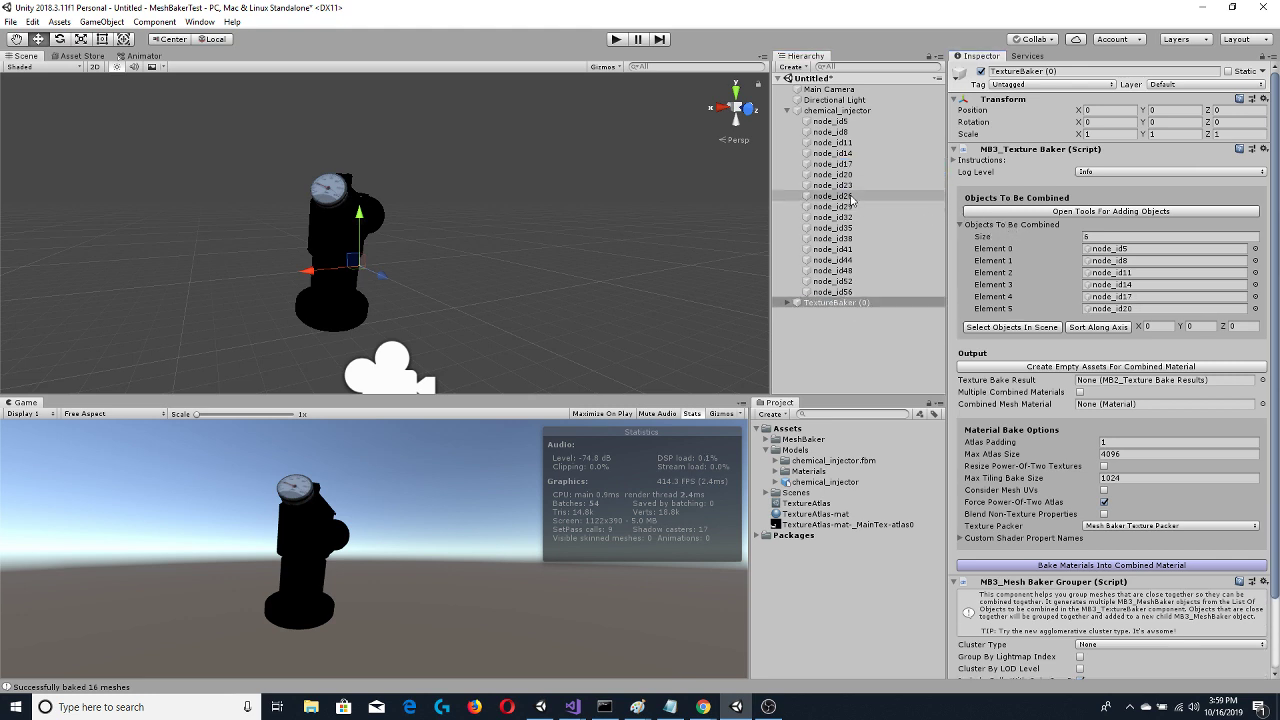
{"action": "left_click_drag", "start_coordinate": [846, 186], "coordinate": [1008, 232]}
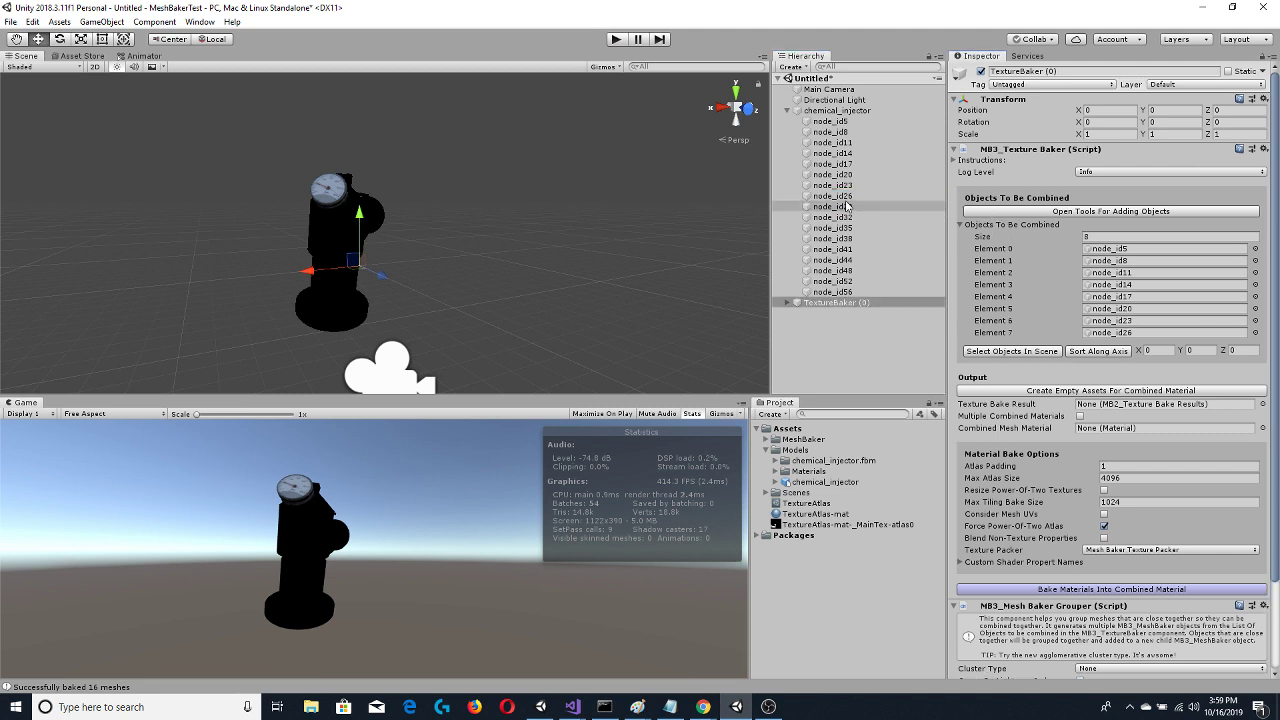
{"action": "left_click_drag", "start_coordinate": [846, 207], "coordinate": [1028, 238]}
{"action": "left_click_drag", "start_coordinate": [854, 226], "coordinate": [1030, 238]}
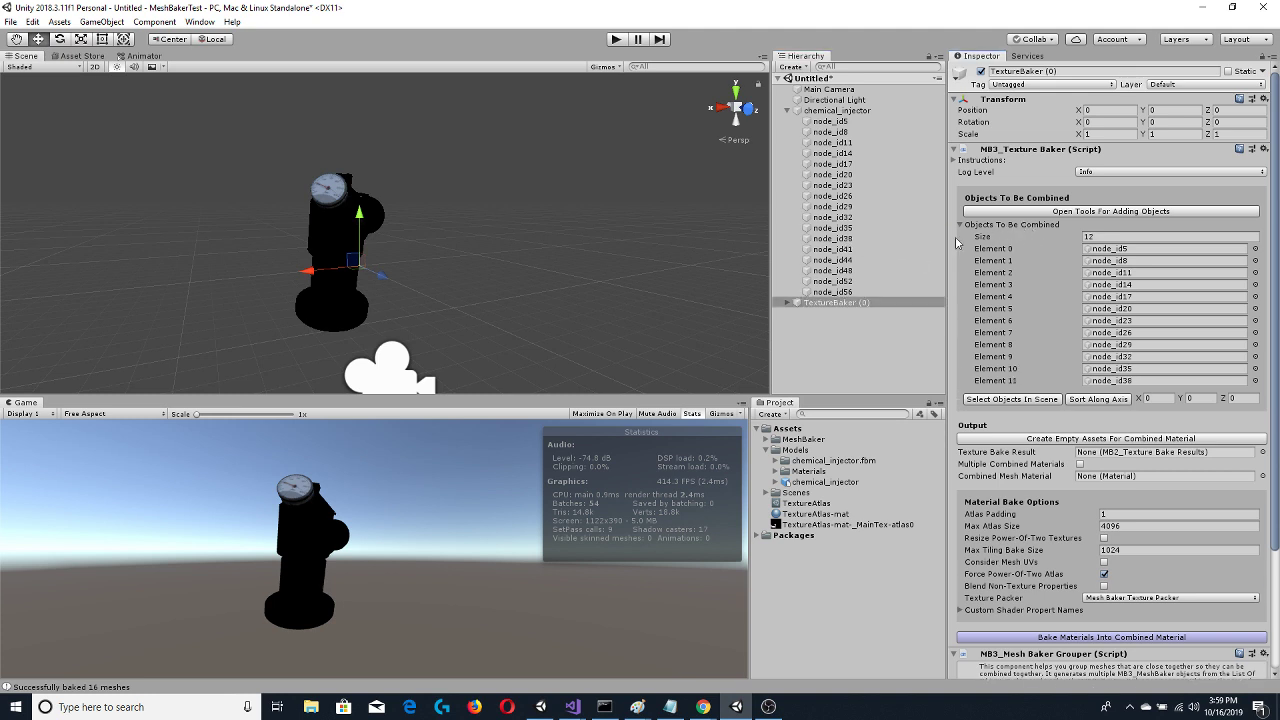
{"action": "left_click_drag", "start_coordinate": [850, 250], "coordinate": [1012, 227]}
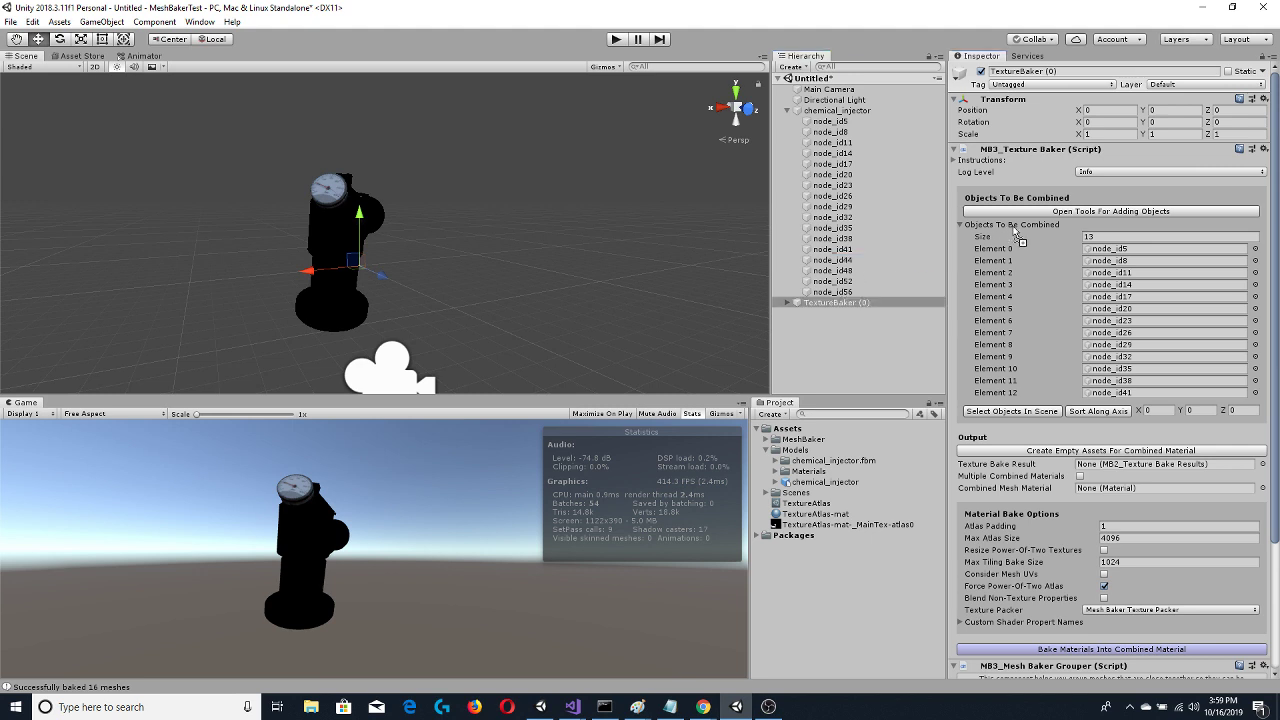
{"action": "left_click", "coordinate": [845, 271]}
{"action": "left_click_drag", "start_coordinate": [845, 271], "coordinate": [1021, 234]}
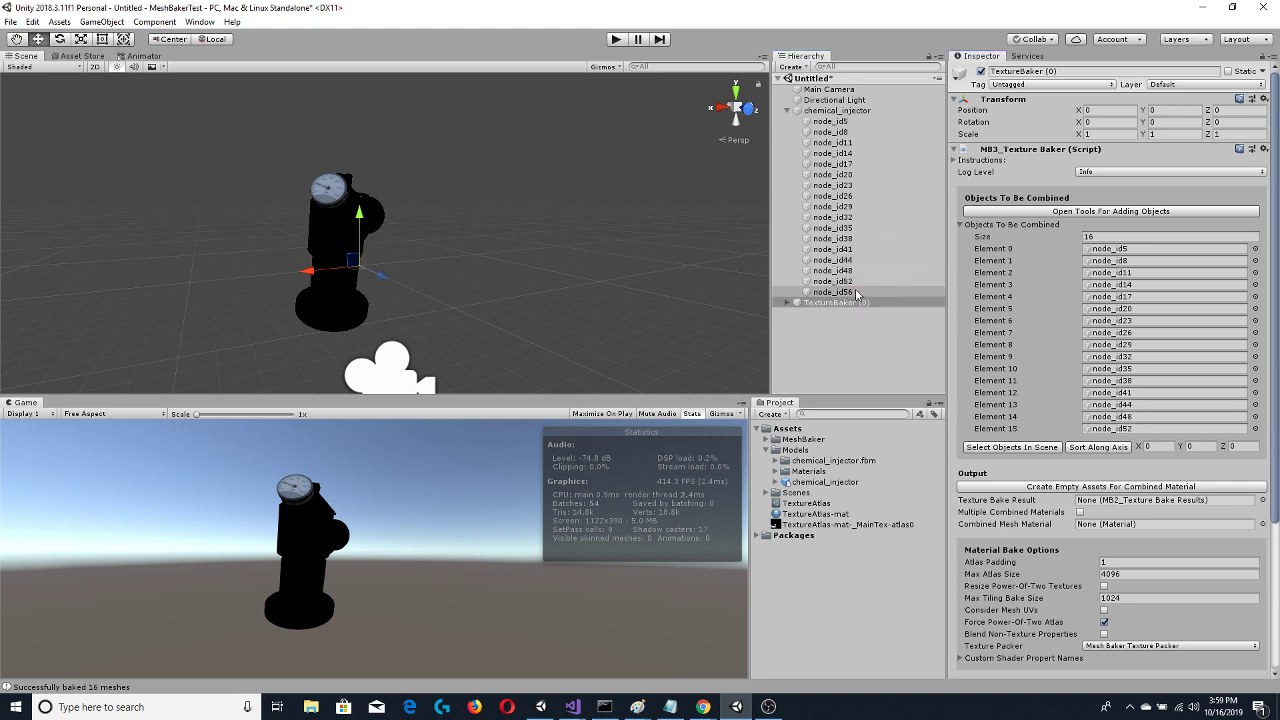
{"action": "left_click_drag", "start_coordinate": [855, 289], "coordinate": [1028, 235]}
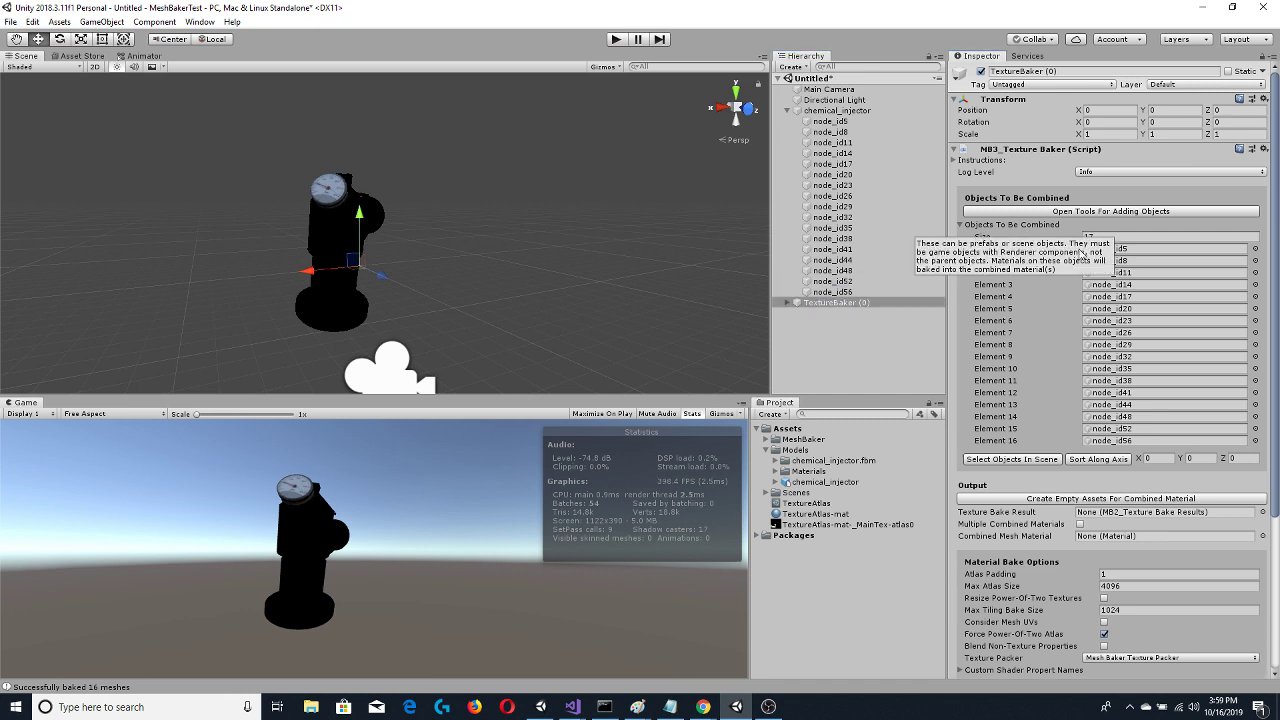
Create empty combined-material assets named ChemInjectorBakedMaterials in the Assets folder and bake the listed objects' materials into them
{"action": "scroll", "coordinate": [1160, 355], "scroll_direction": "down", "scroll_amount": 3}
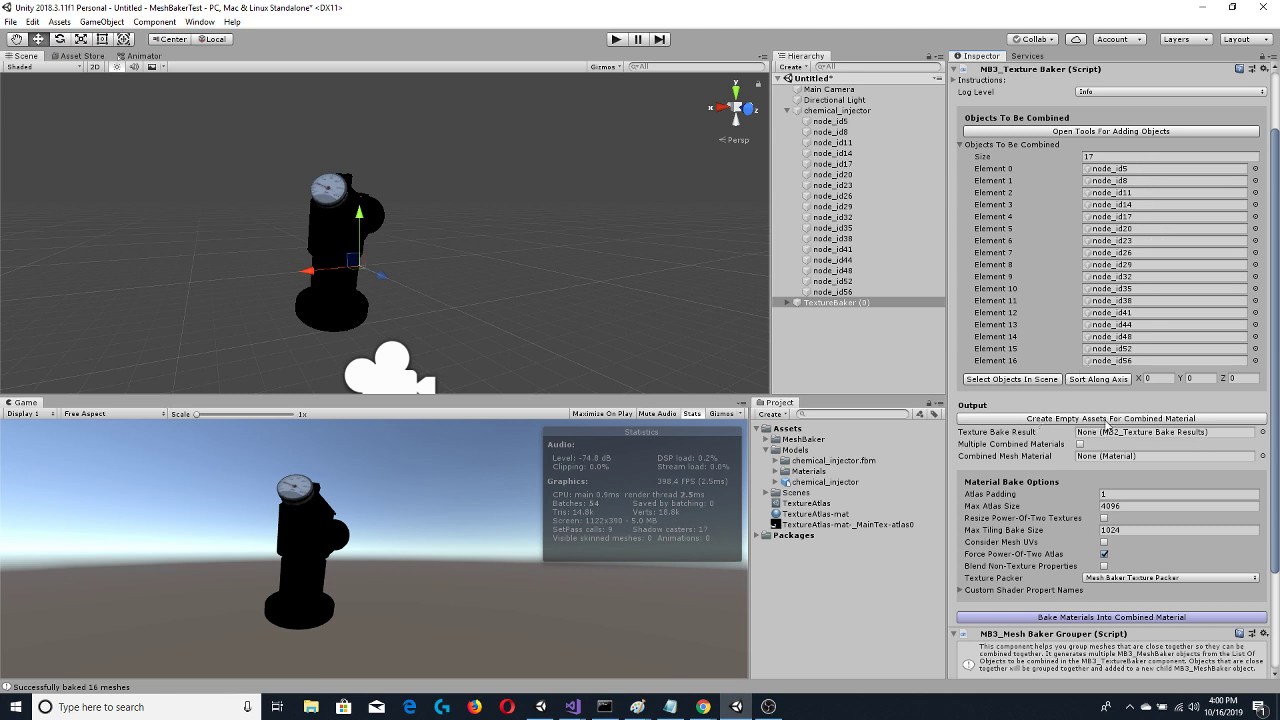
{"action": "left_click", "coordinate": [1126, 420]}
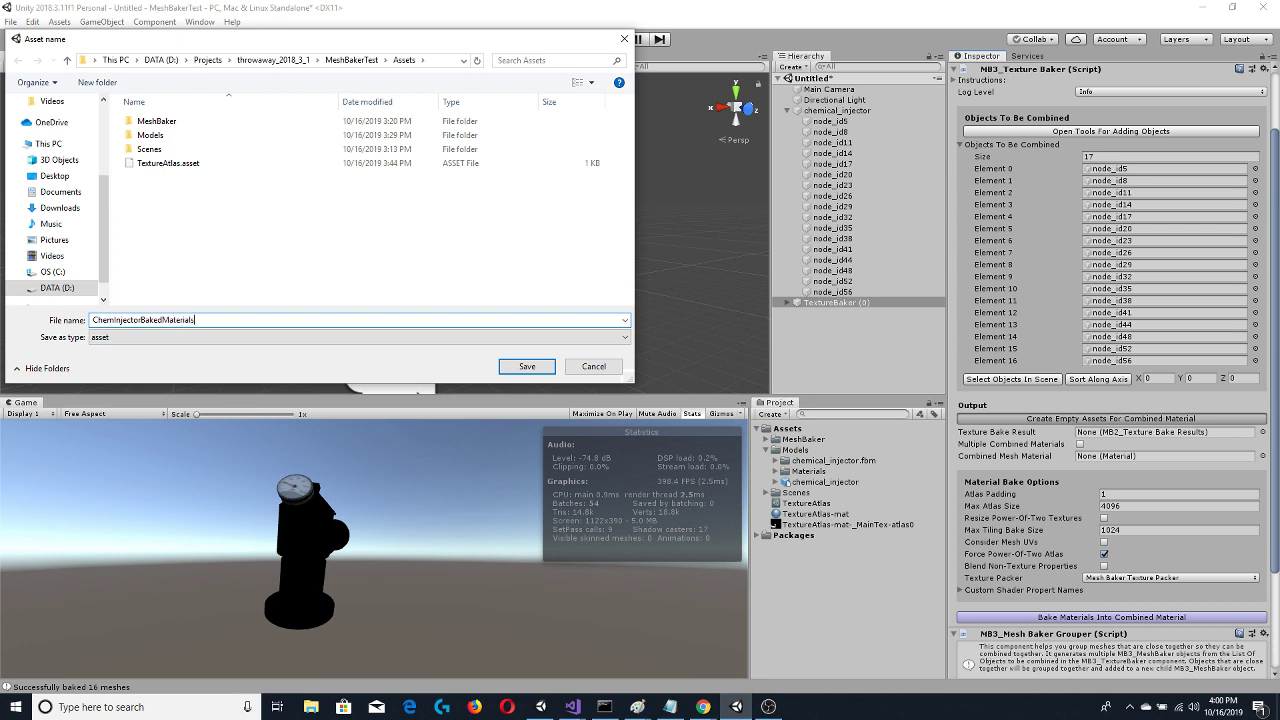
{"action": "left_click", "coordinate": [527, 366]}
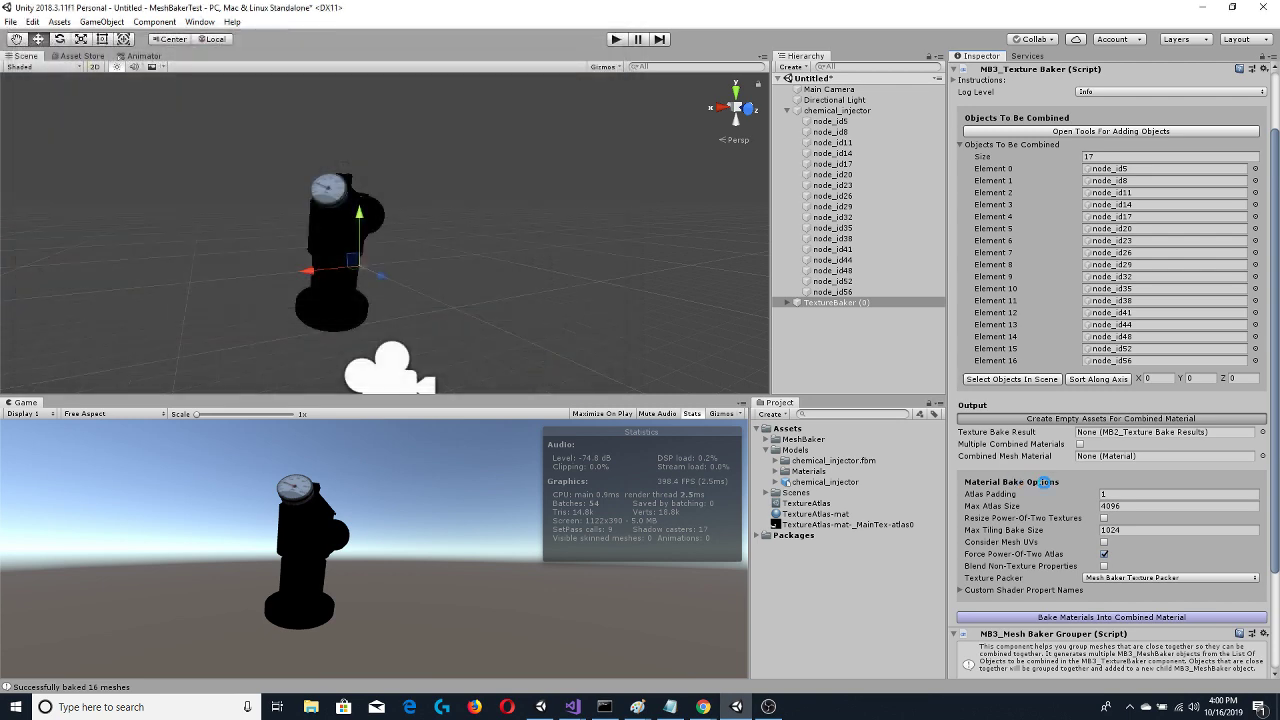
{"action": "scroll", "coordinate": [1155, 428], "scroll_direction": "down", "scroll_amount": 5}
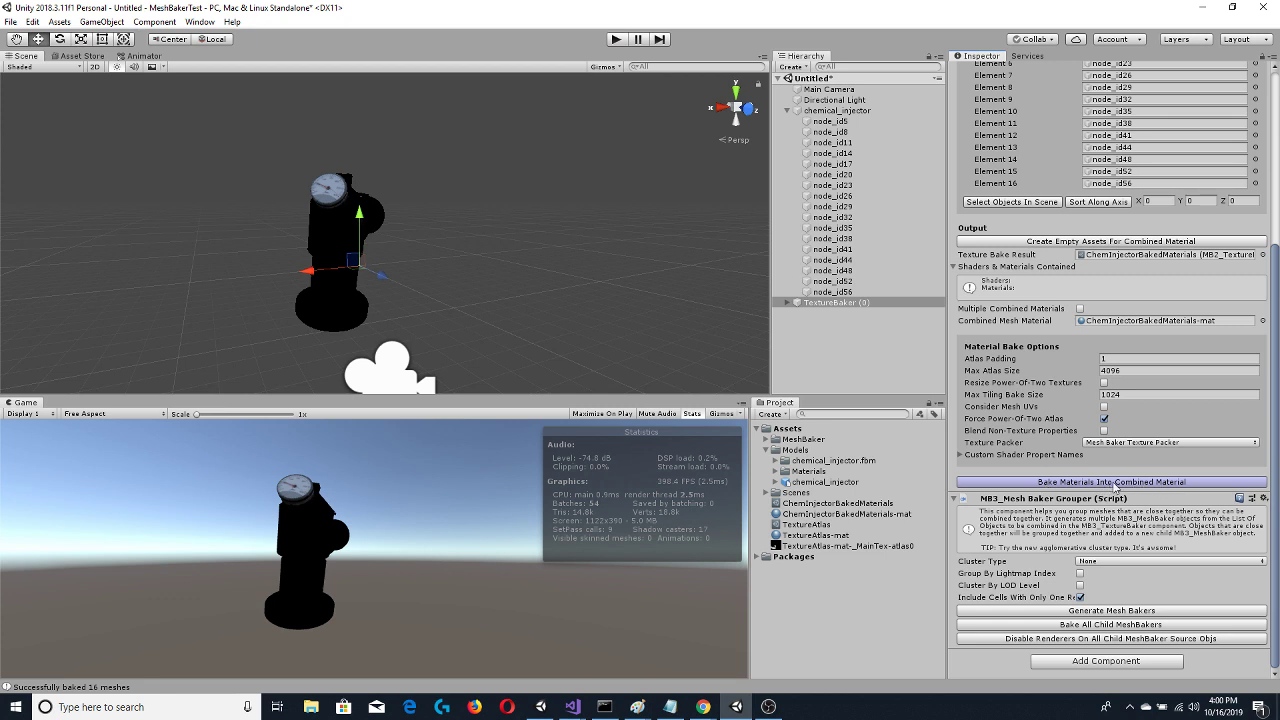
{"action": "left_click", "coordinate": [1114, 485]}
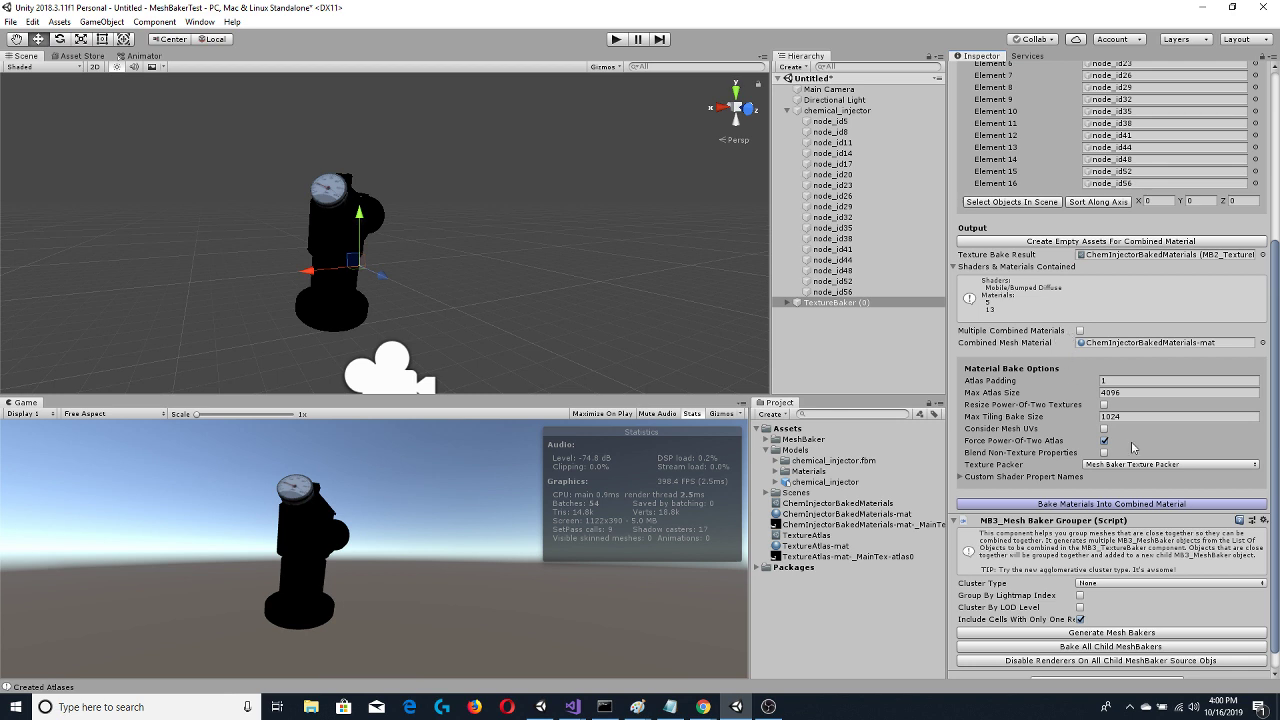
Generate the mesh bakers with cluster type None and bake all child MeshBakers of the TextureBaker
{"action": "scroll", "coordinate": [1153, 482], "scroll_direction": "down", "scroll_amount": 1}
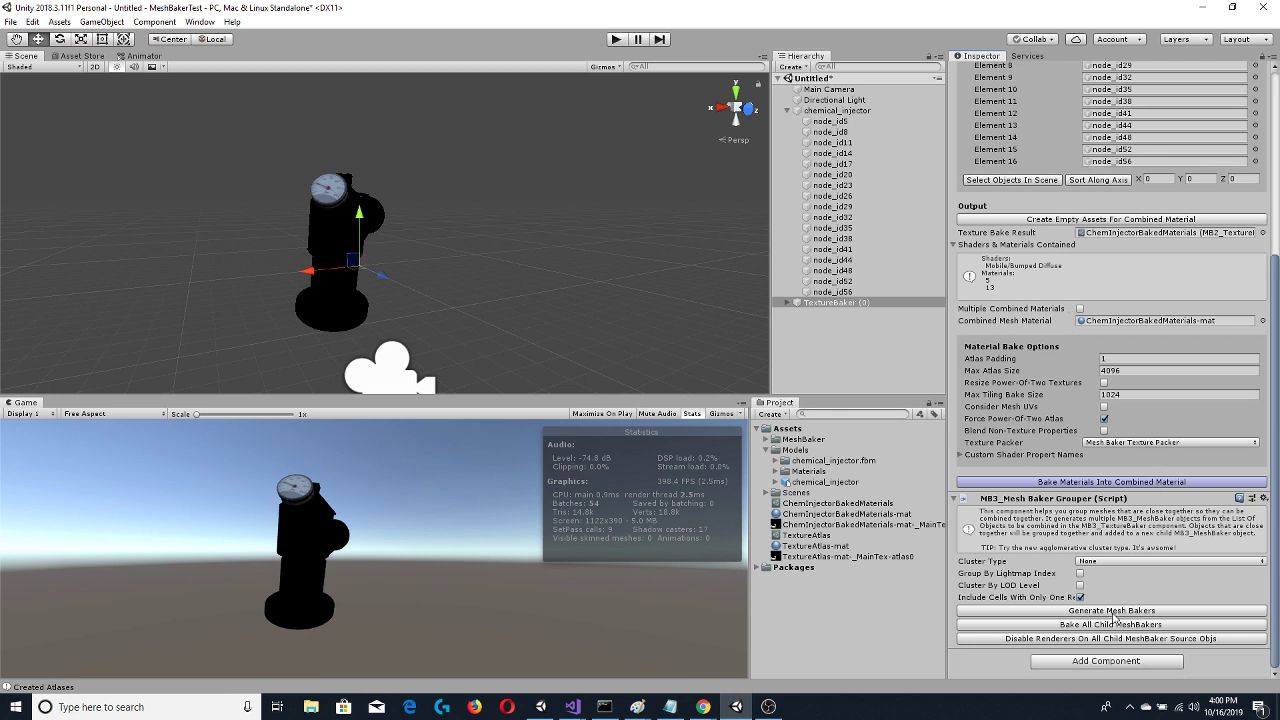
{"action": "left_click", "coordinate": [1120, 612]}
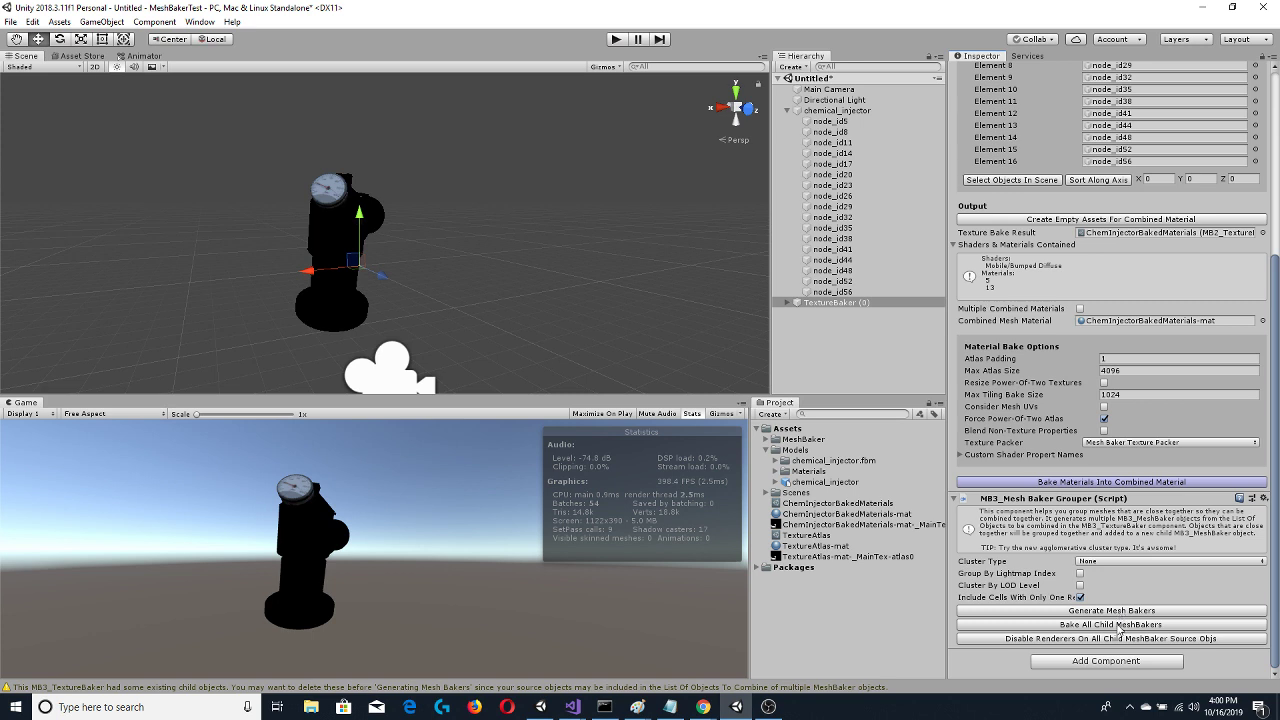
{"action": "left_click", "coordinate": [1120, 625]}
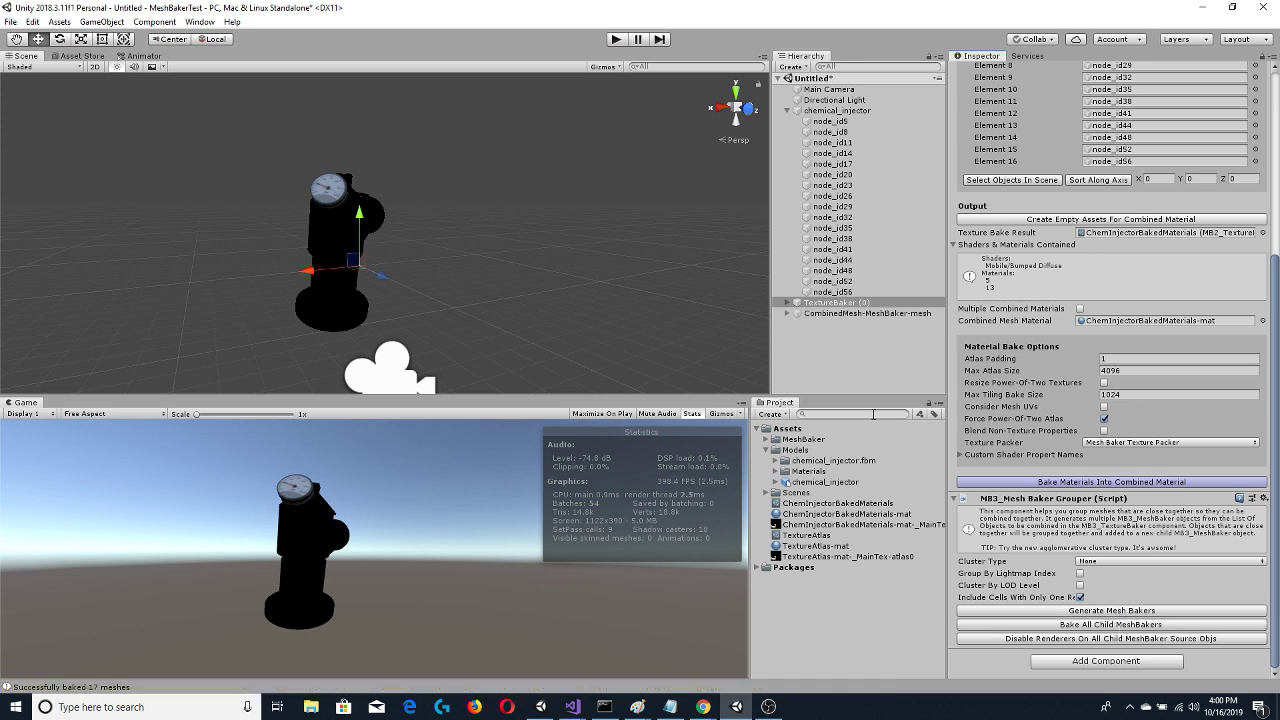
Inspect the CombinedMesh-MeshBaker-mesh object and the mesh renderer and material of its child MeshBaker-mesh-mesh
{"action": "left_click", "coordinate": [828, 315]}
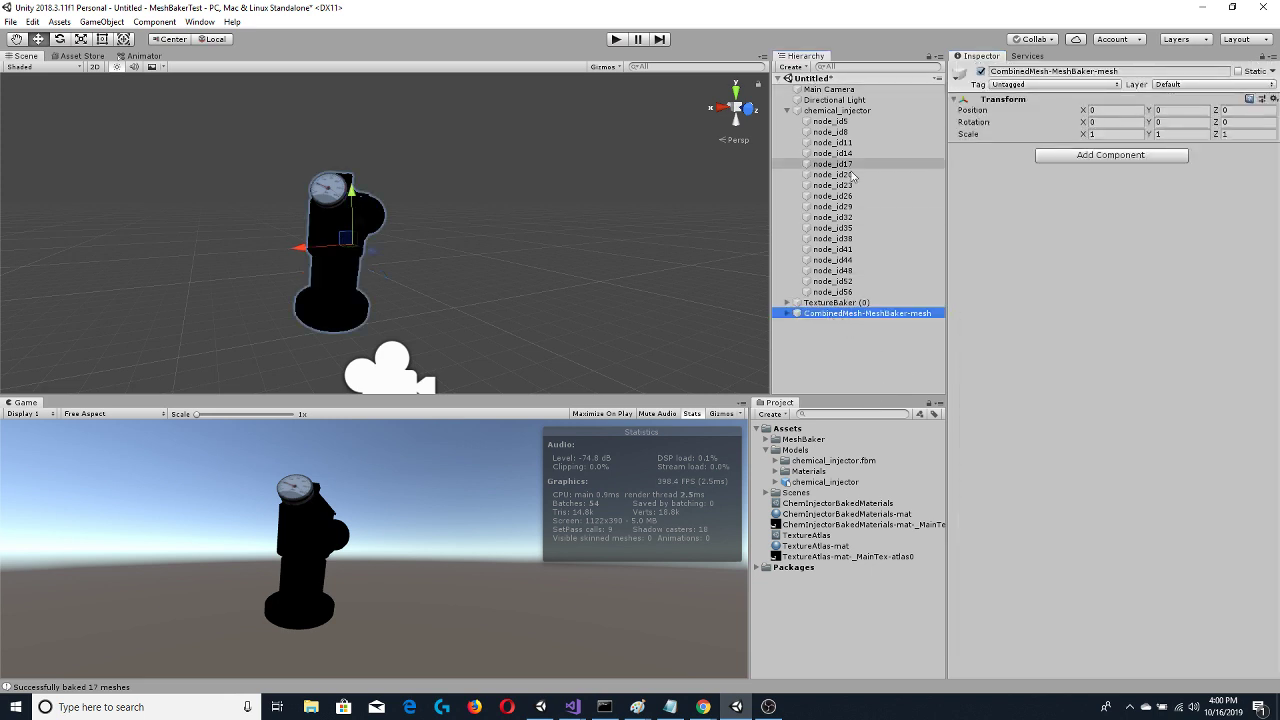
{"action": "left_click", "coordinate": [787, 314]}
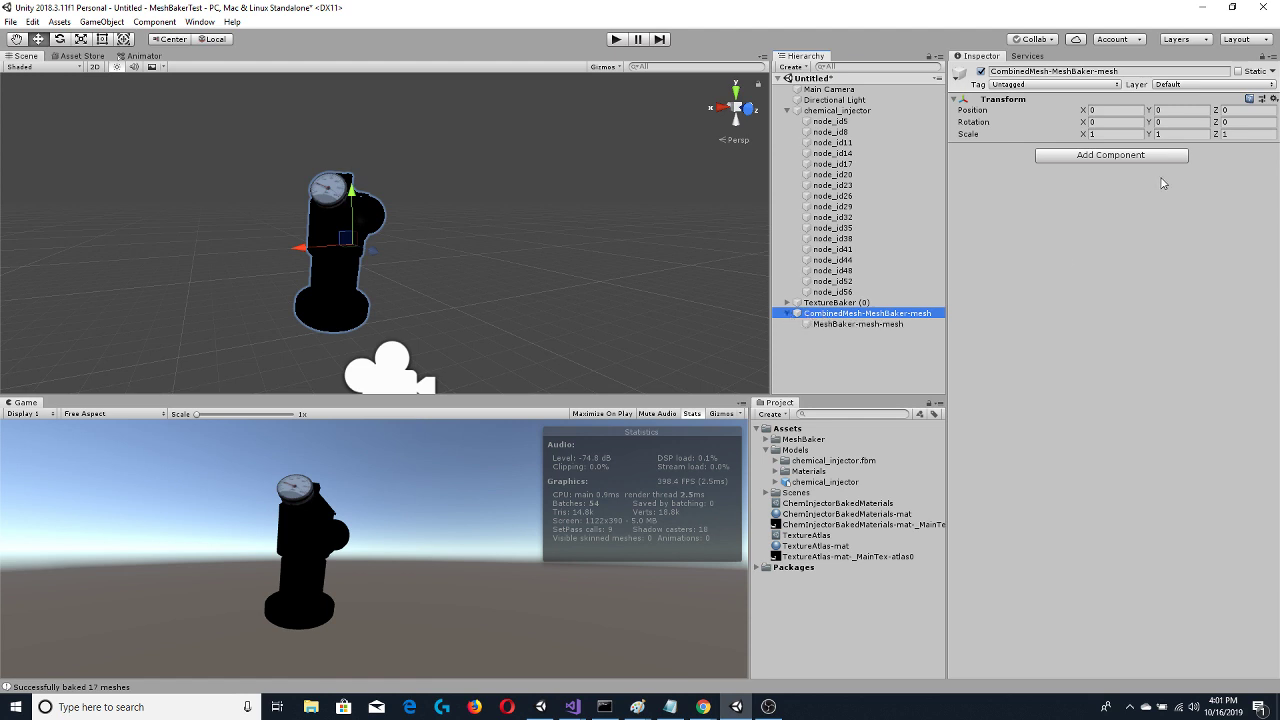
{"action": "left_click", "coordinate": [843, 325]}
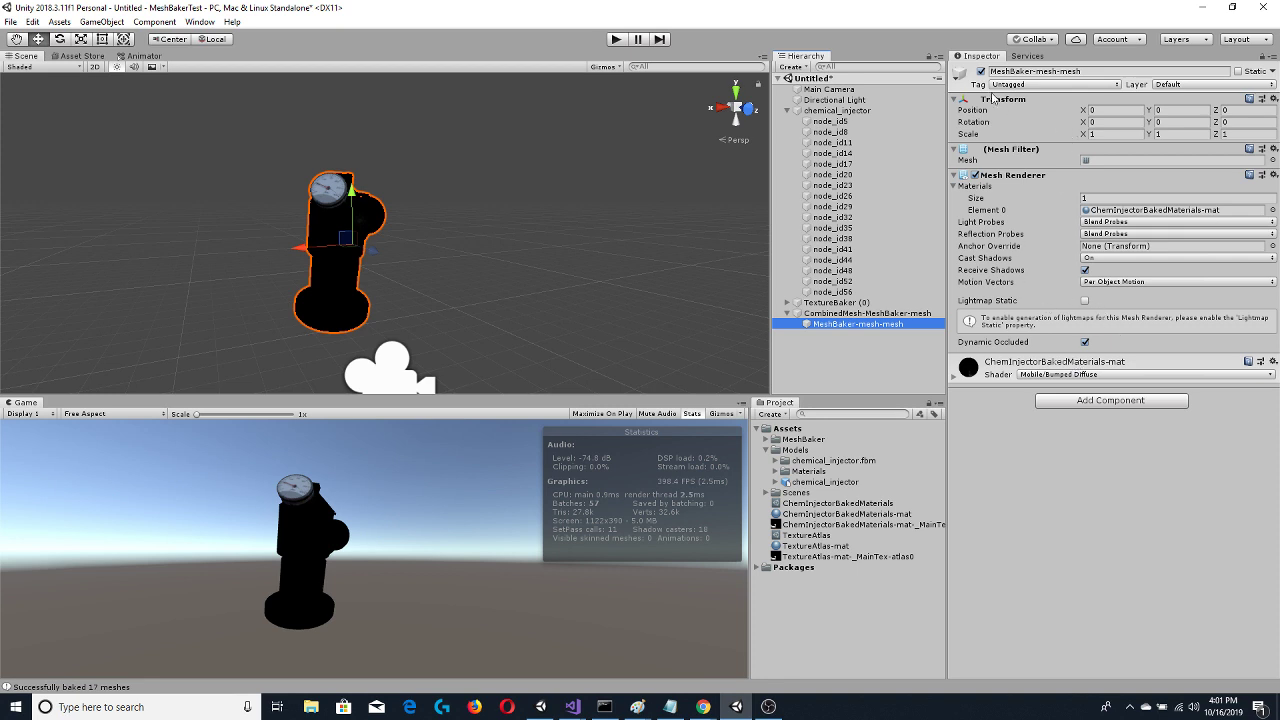
Deactivate the original chemical_injector to compare rendering statistics, and delete it from the scene
{"action": "left_click", "coordinate": [850, 111]}
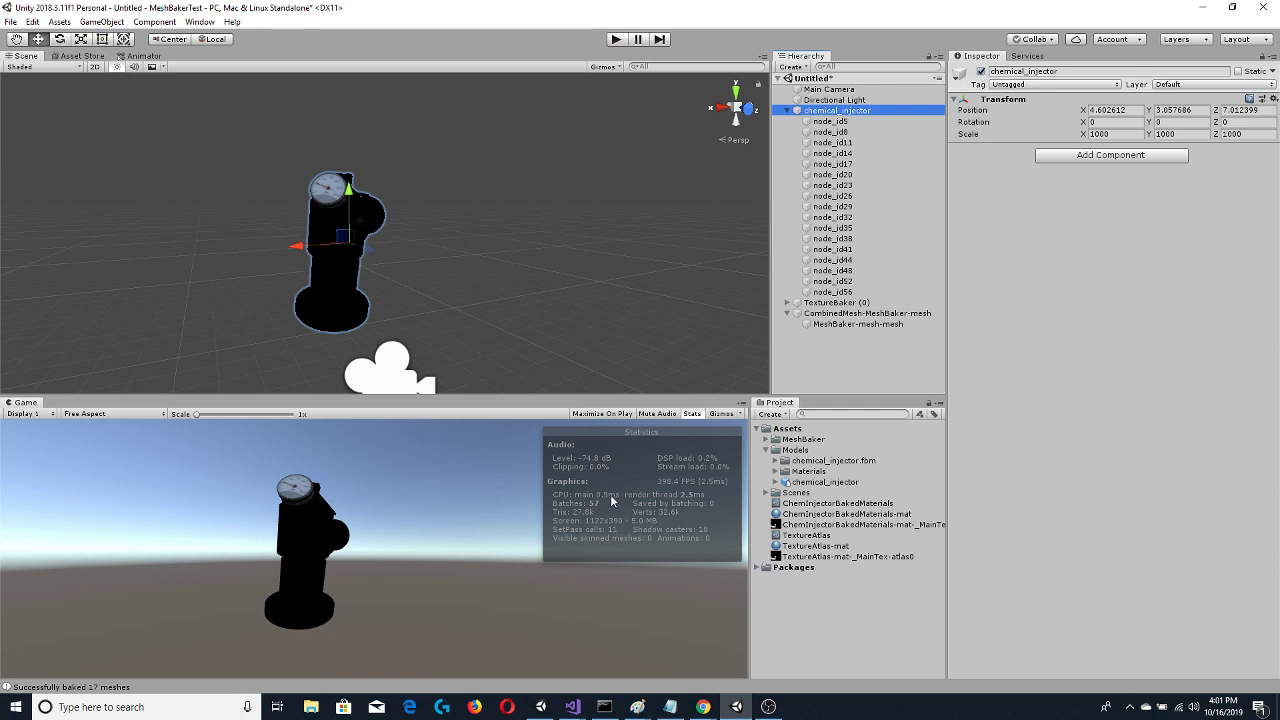
{"action": "left_click", "coordinate": [981, 72]}
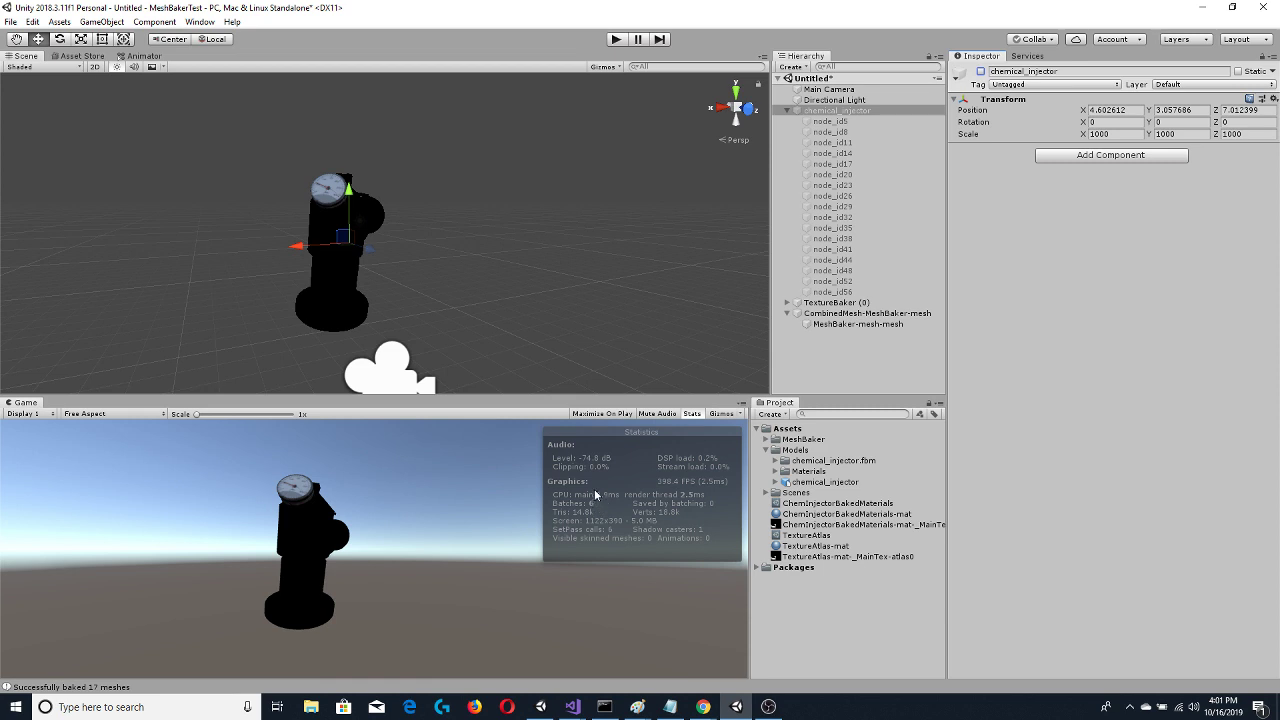
{"action": "right_click", "coordinate": [851, 111]}
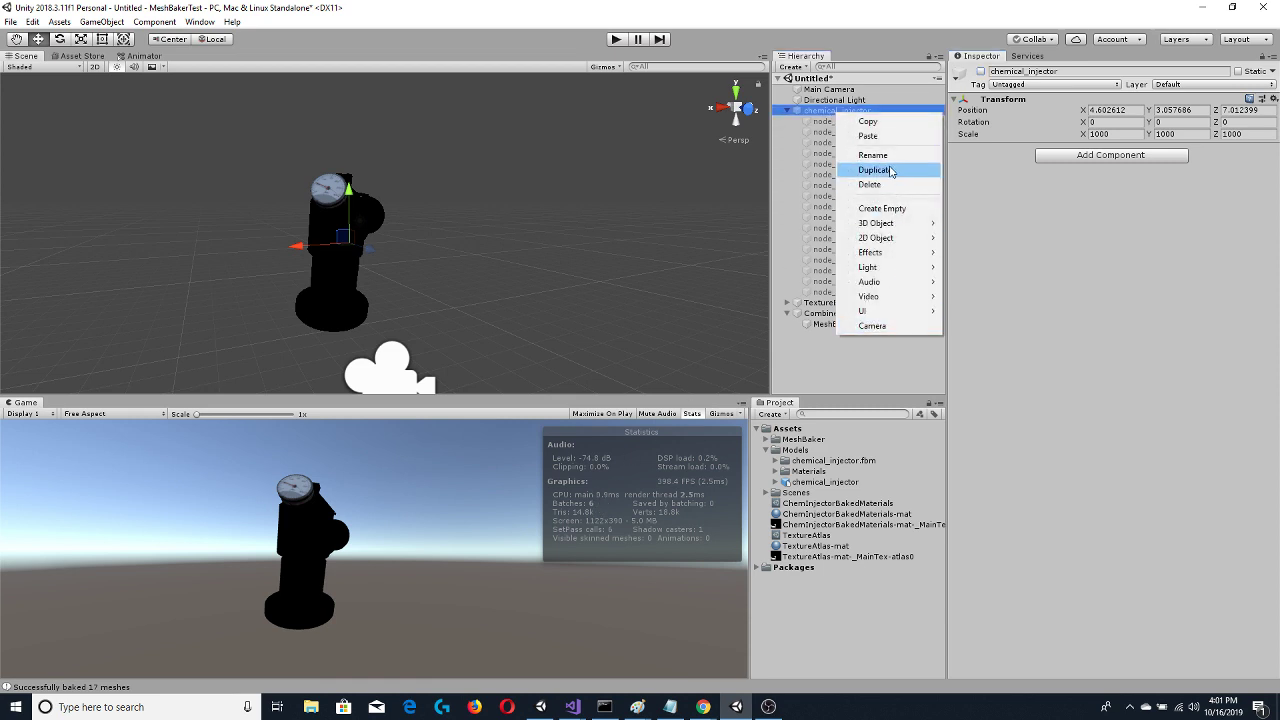
{"action": "left_click", "coordinate": [885, 185]}
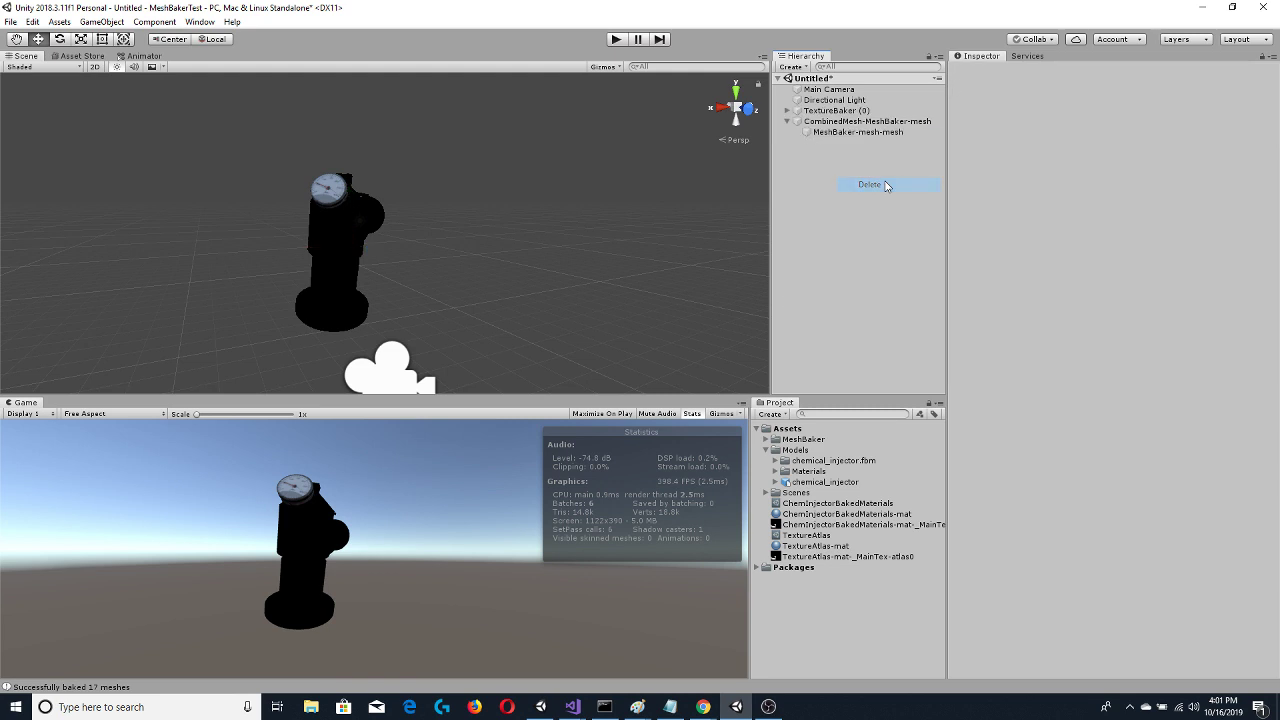
Move MeshBaker-mesh-mesh out of its parent to the scene root and rename it ChemInjectorModel
{"action": "left_click", "coordinate": [850, 132]}
{"action": "left_click_drag", "start_coordinate": [846, 120], "coordinate": [828, 80]}
{"action": "right_click", "coordinate": [836, 137]}
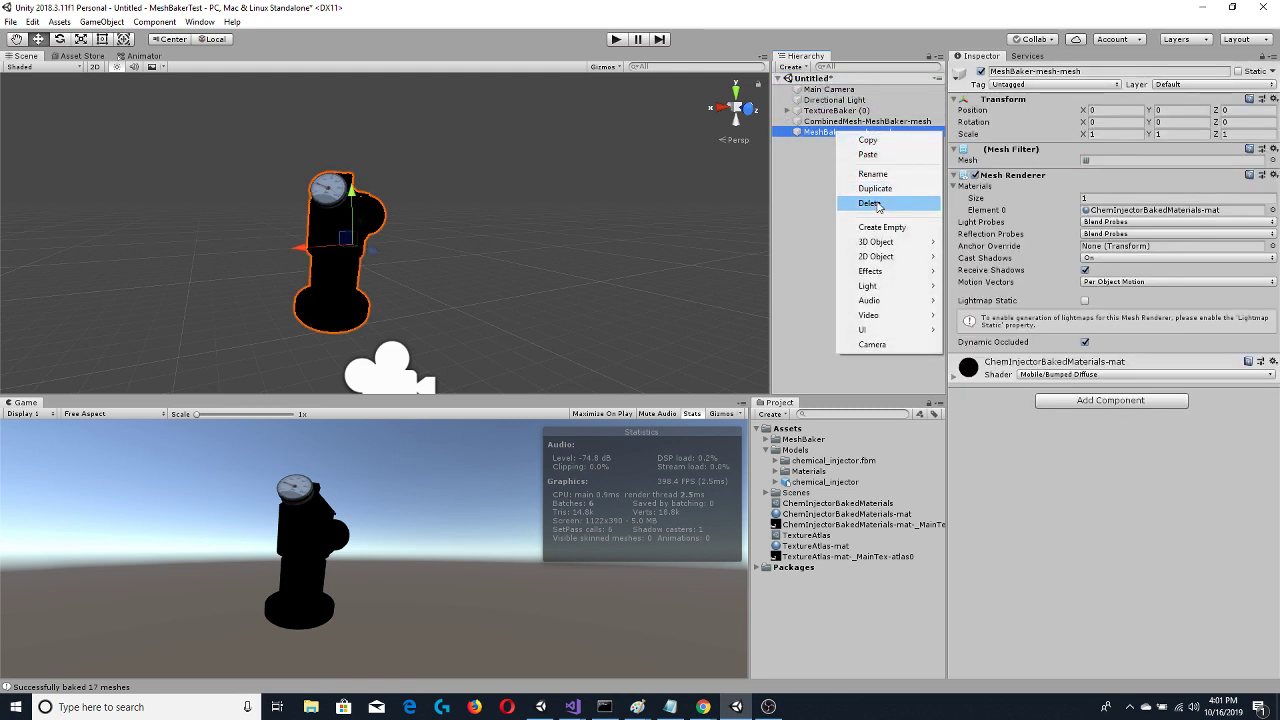
{"action": "left_click", "coordinate": [890, 176]}
{"action": "type", "text": "Chem"}
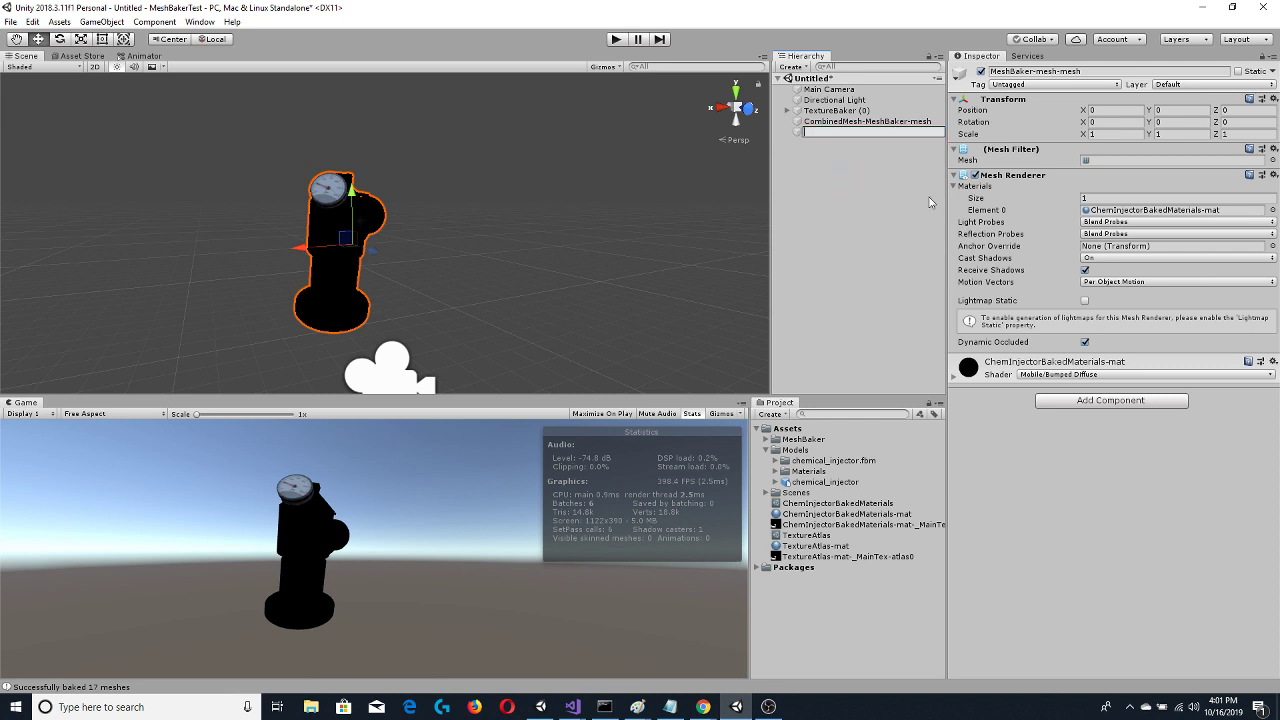
{"action": "type", "text": "InjectorModel"}
{"action": "key", "text": "Return"}
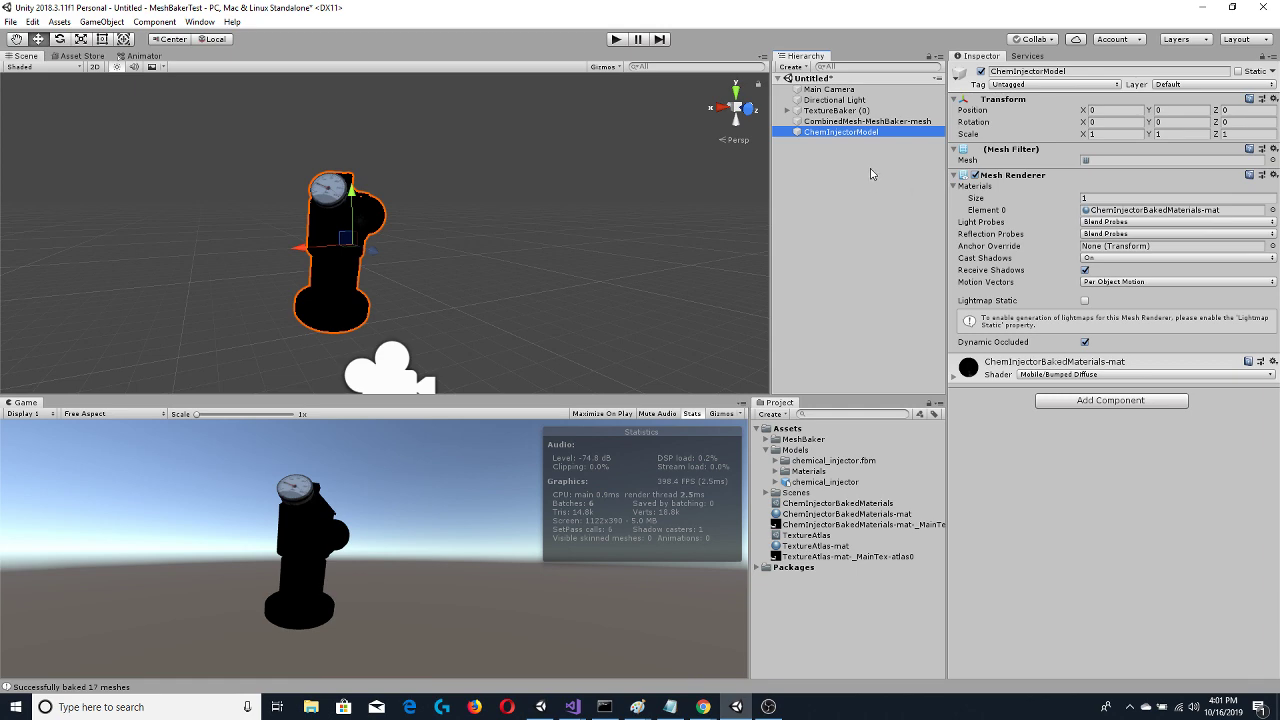
Delete the emptied CombinedMesh-MeshBaker-mesh object and the TextureBaker (0) object from the scene
{"action": "left_click", "coordinate": [877, 121]}
{"action": "right_click", "coordinate": [877, 121]}
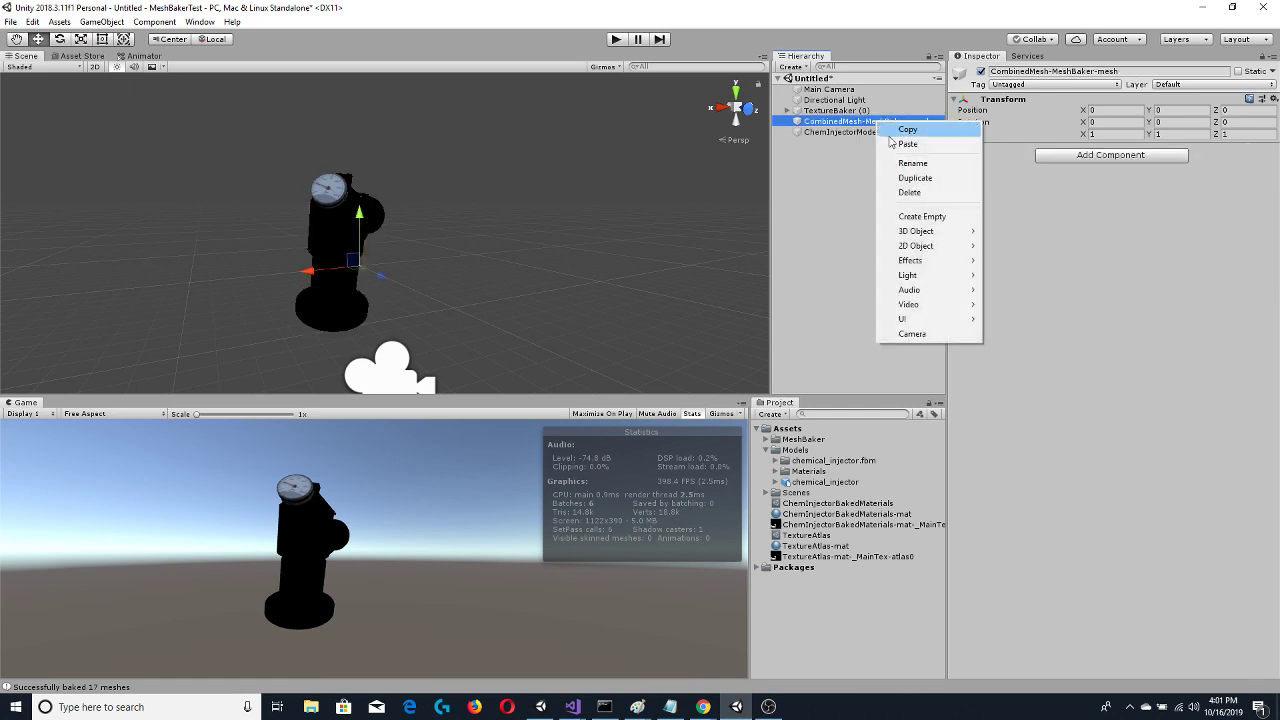
{"action": "left_click", "coordinate": [910, 192]}
{"action": "left_click", "coordinate": [836, 110]}
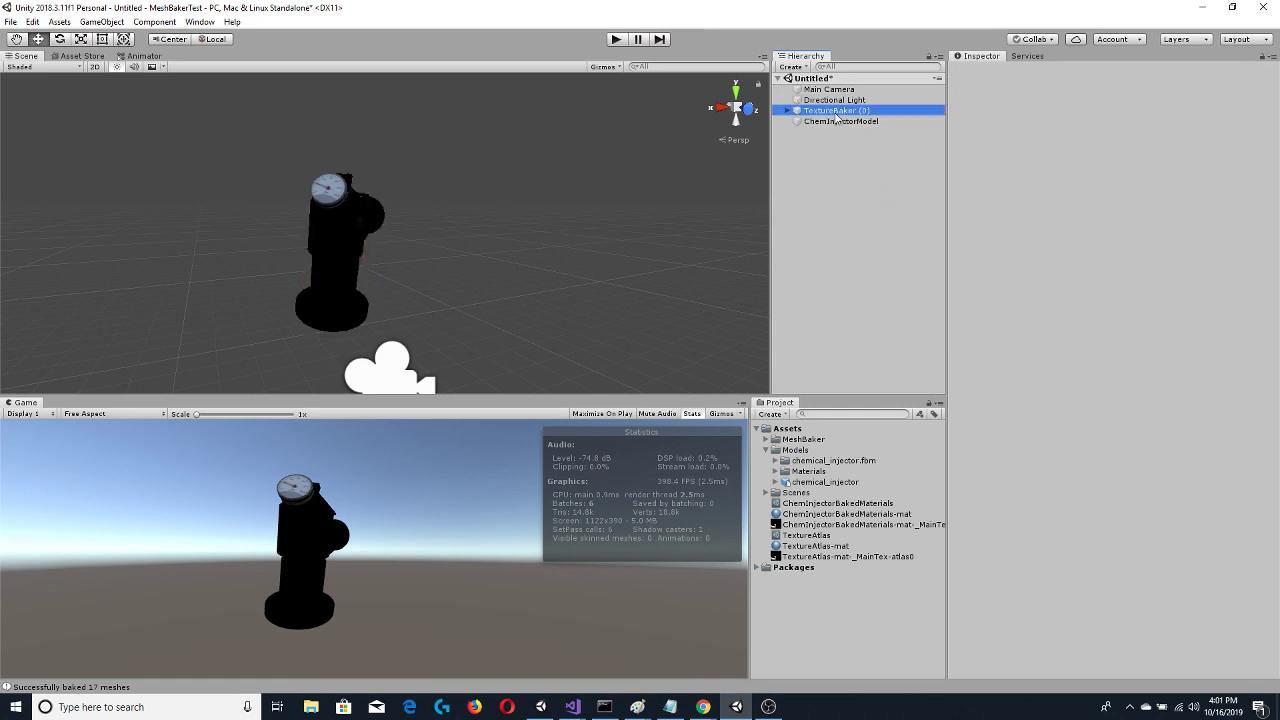
{"action": "right_click", "coordinate": [836, 112]}
{"action": "left_click", "coordinate": [886, 192]}
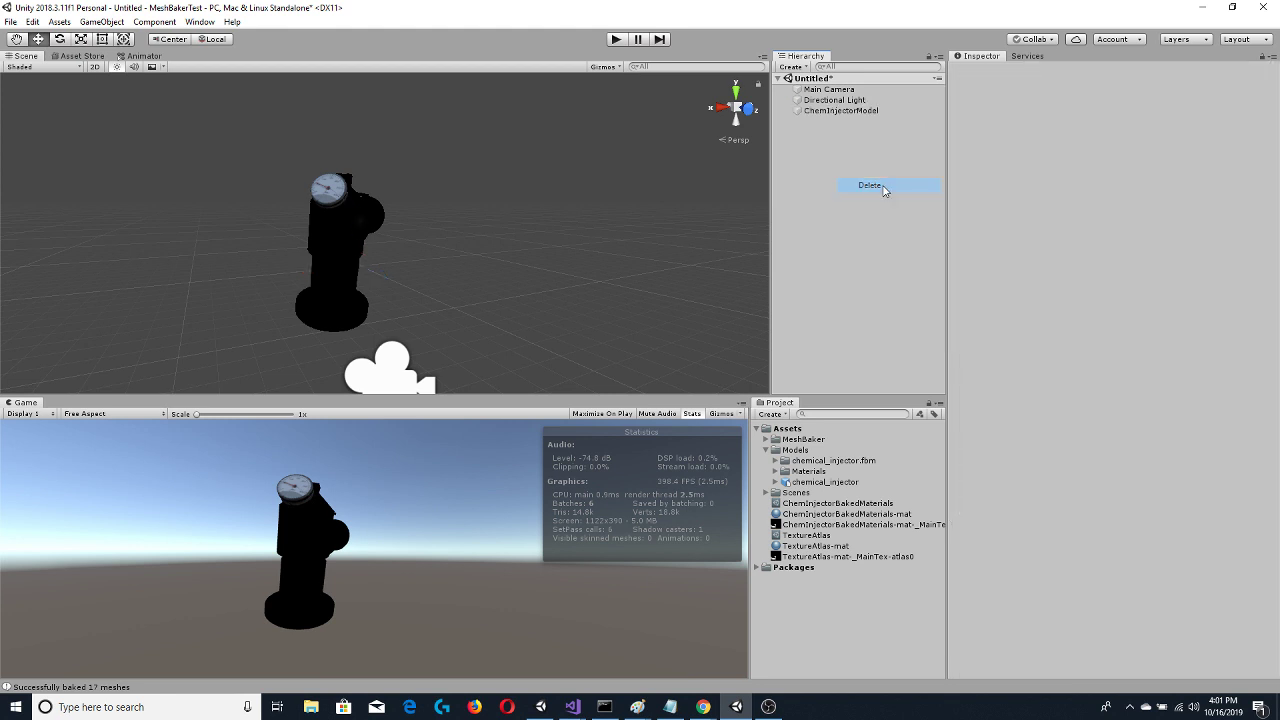
Duplicate ChemInjectorModel twice and place the copies in a row along the X axis at about -3.41 and -7.11
{"action": "left_click", "coordinate": [836, 112]}
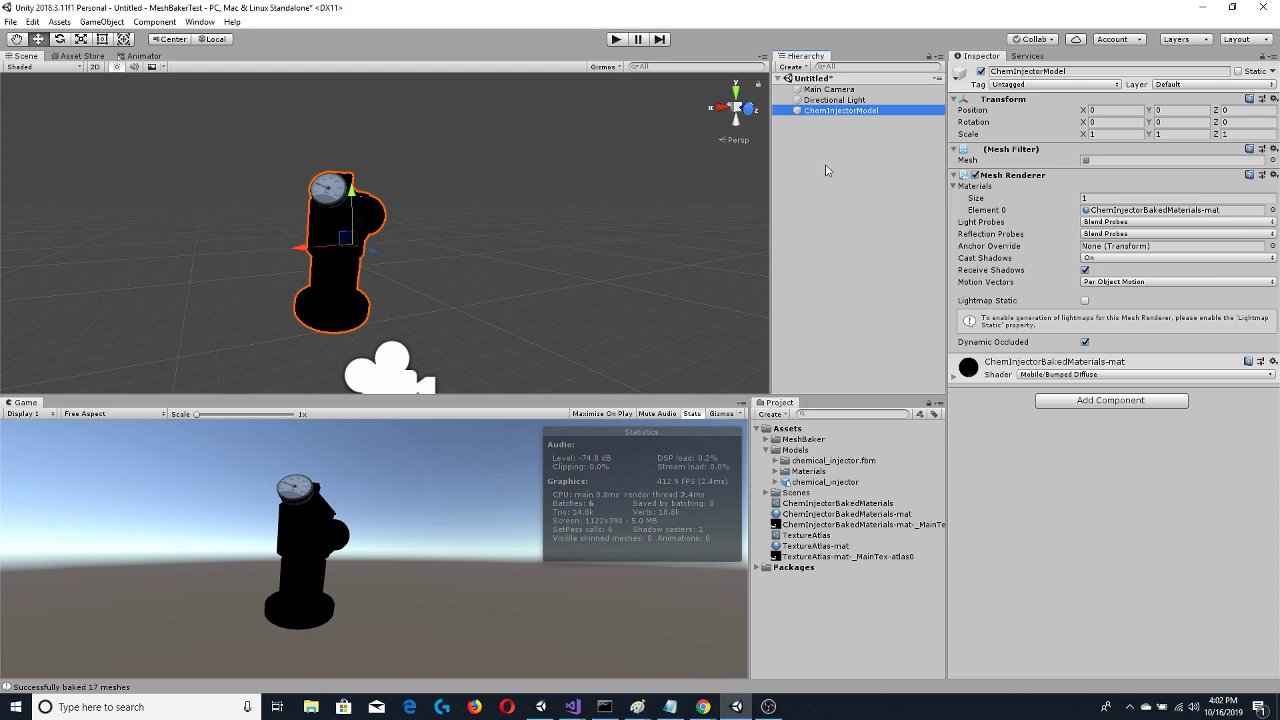
{"action": "right_click", "coordinate": [828, 111]}
{"action": "left_click", "coordinate": [867, 166]}
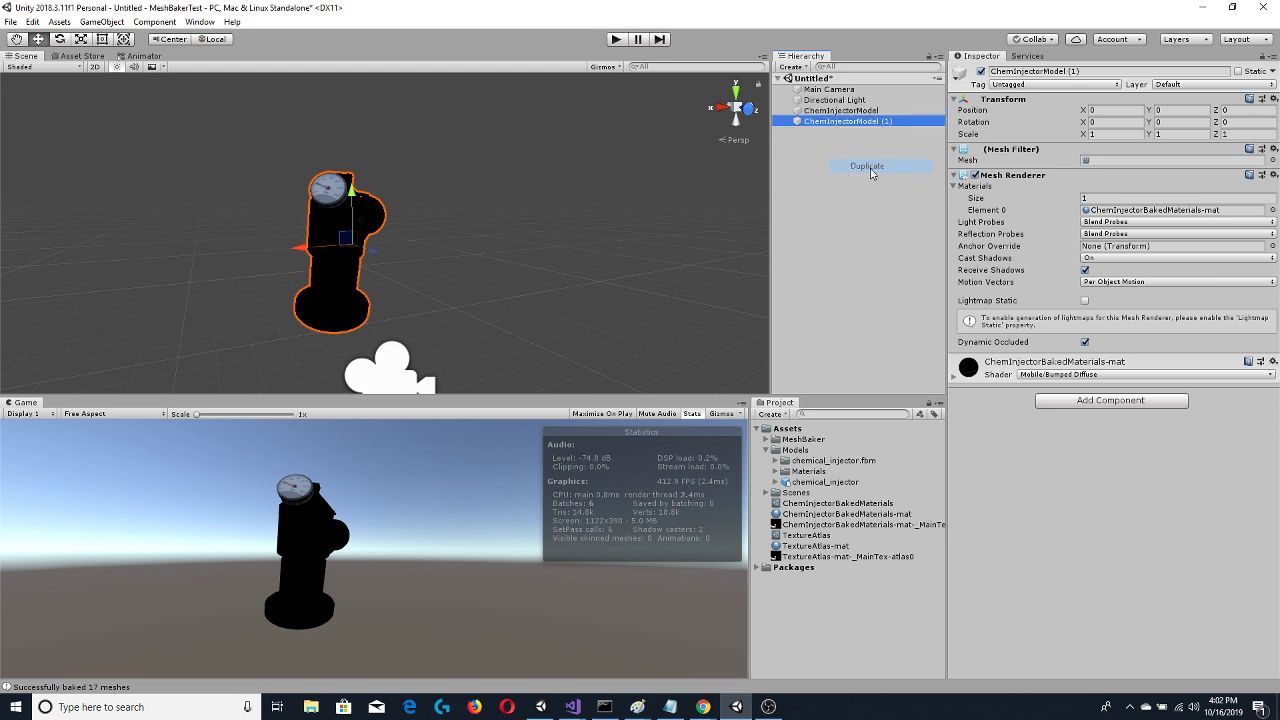
{"action": "left_click_drag", "start_coordinate": [315, 248], "coordinate": [415, 250]}
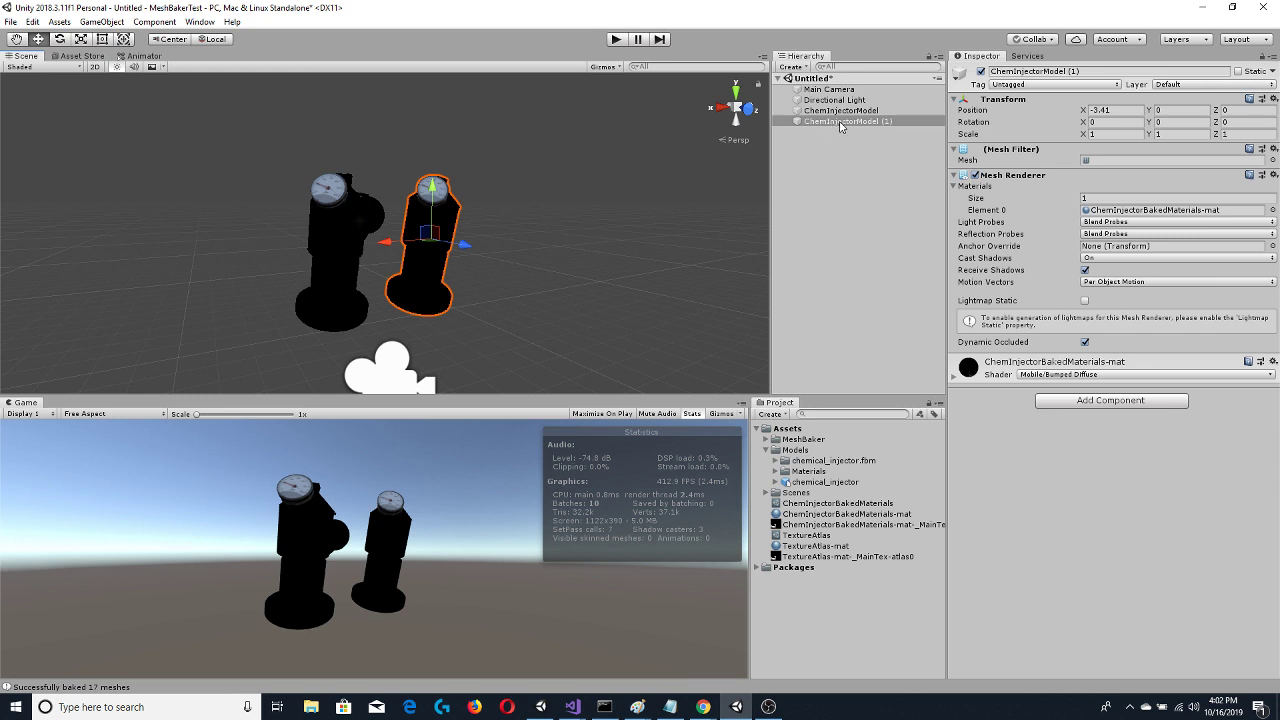
{"action": "right_click", "coordinate": [842, 121]}
{"action": "left_click", "coordinate": [875, 180]}
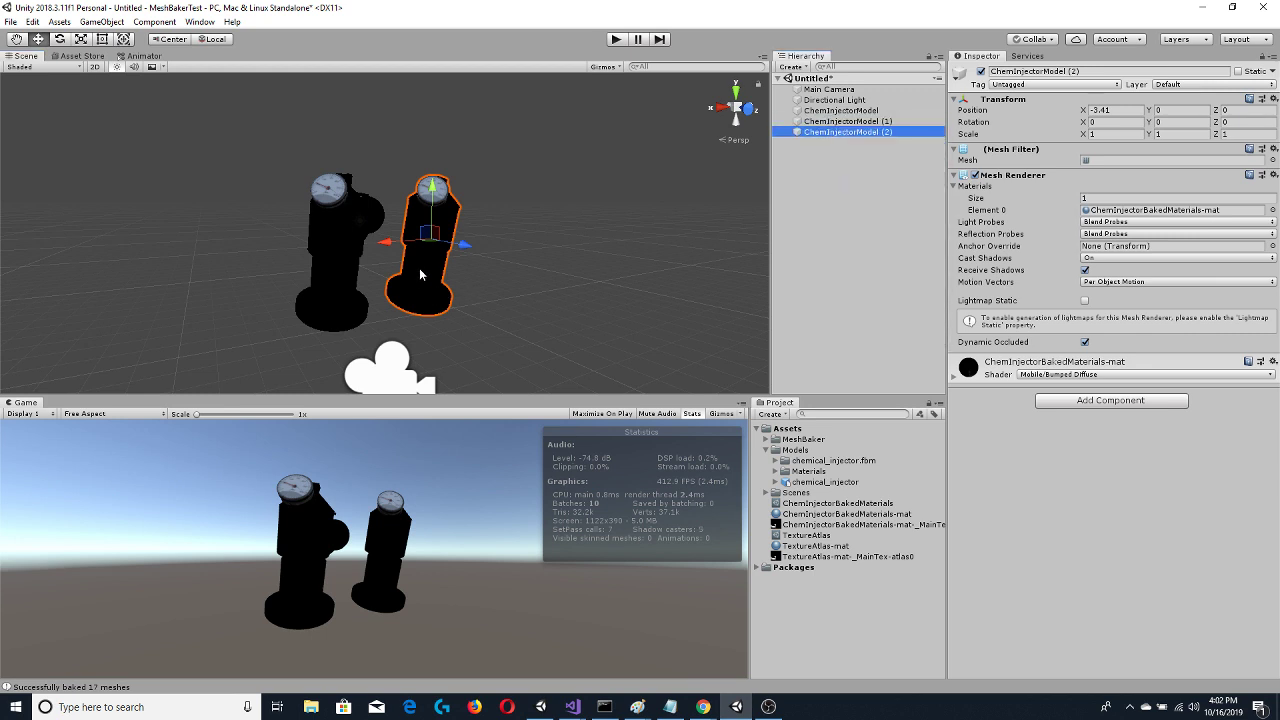
{"action": "left_click_drag", "start_coordinate": [385, 242], "coordinate": [460, 235]}
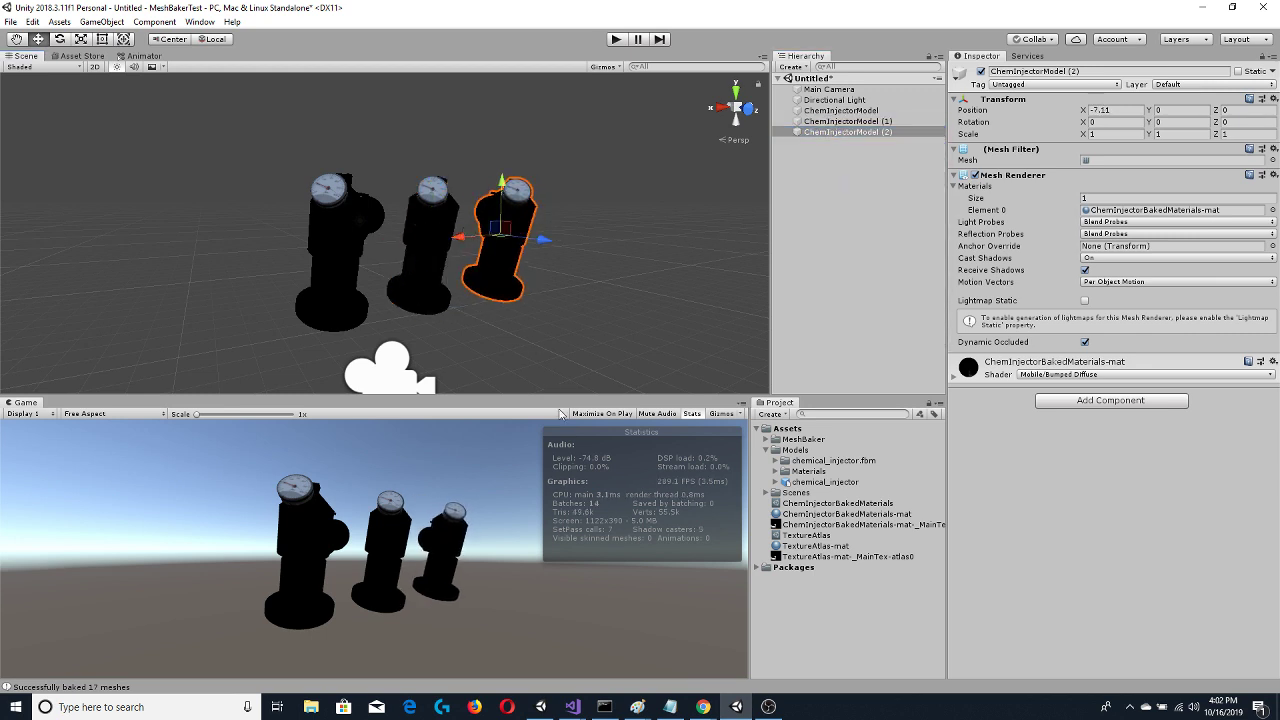